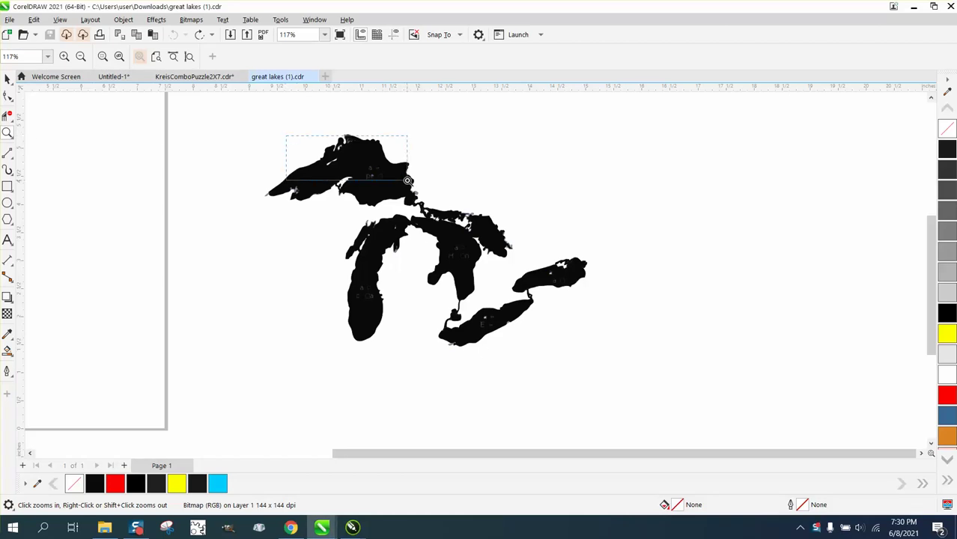
Step: Zoom in to inspect Lake Superior's shoreline and the small islands
drag(427, 133, 546, 205)
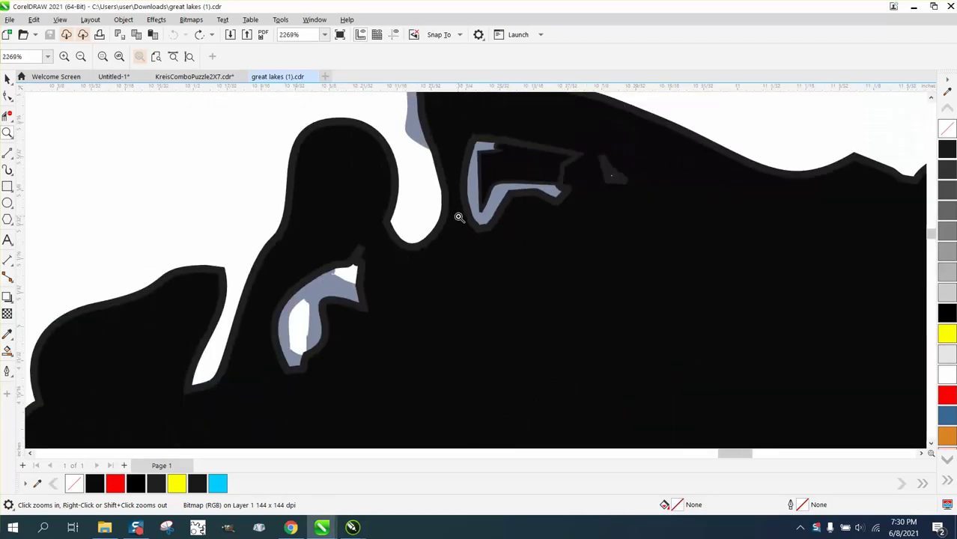
scroll(468, 215, down, 6)
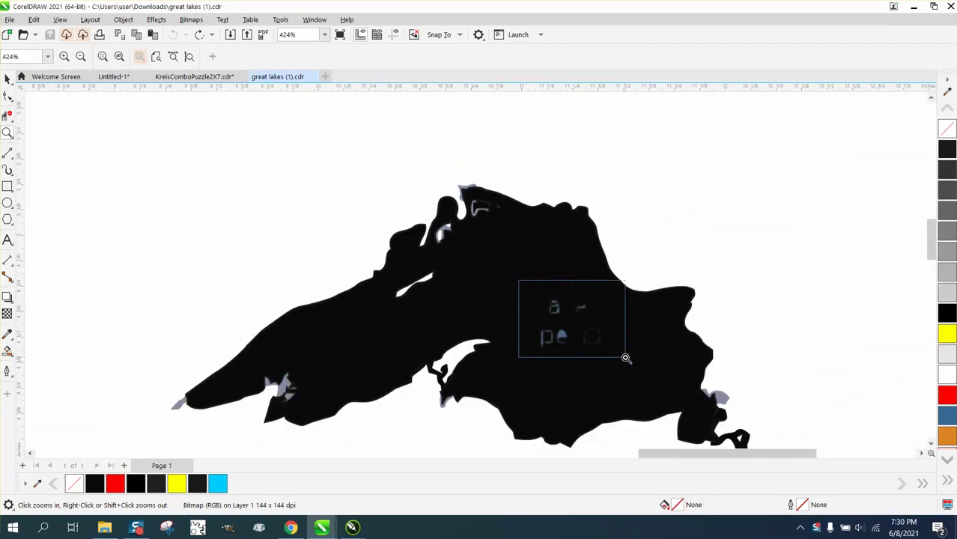
scroll(593, 330, up, 5)
scroll(420, 251, down, 5)
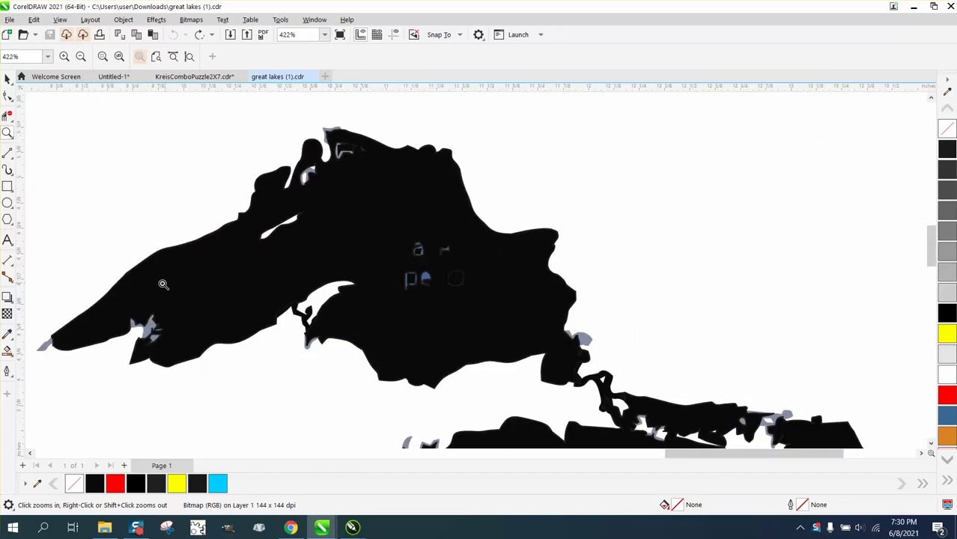
drag(118, 310, 179, 342)
scroll(166, 325, down, 3)
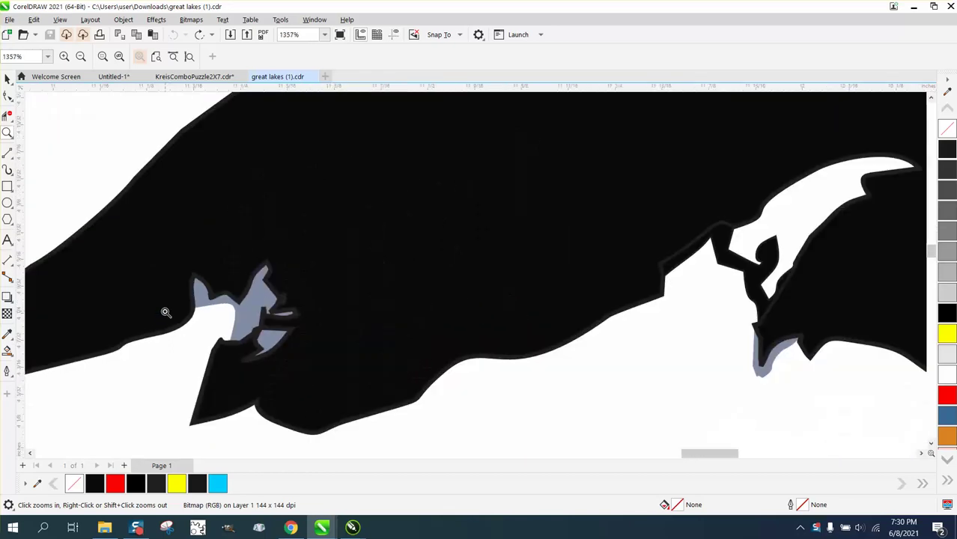
scroll(166, 310, down, 3)
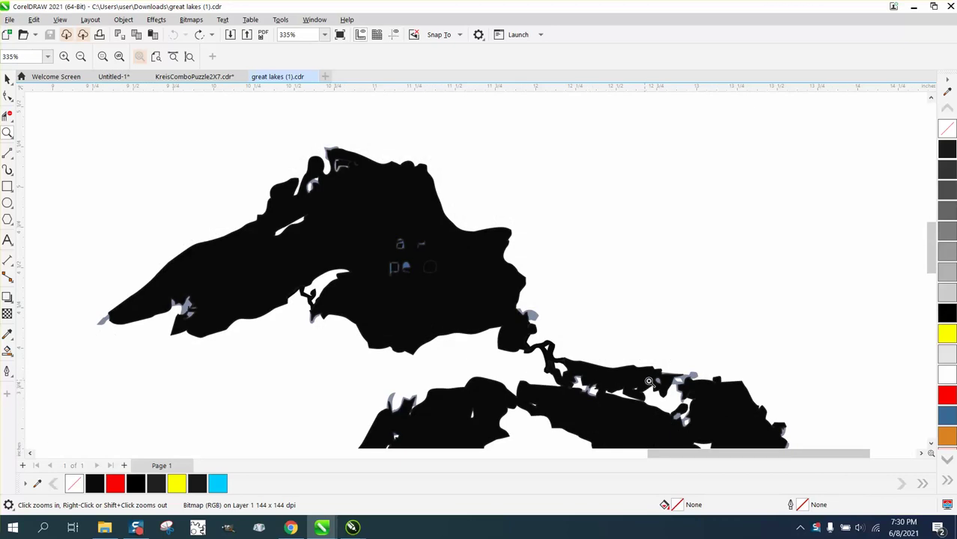
scroll(476, 286, down, 1)
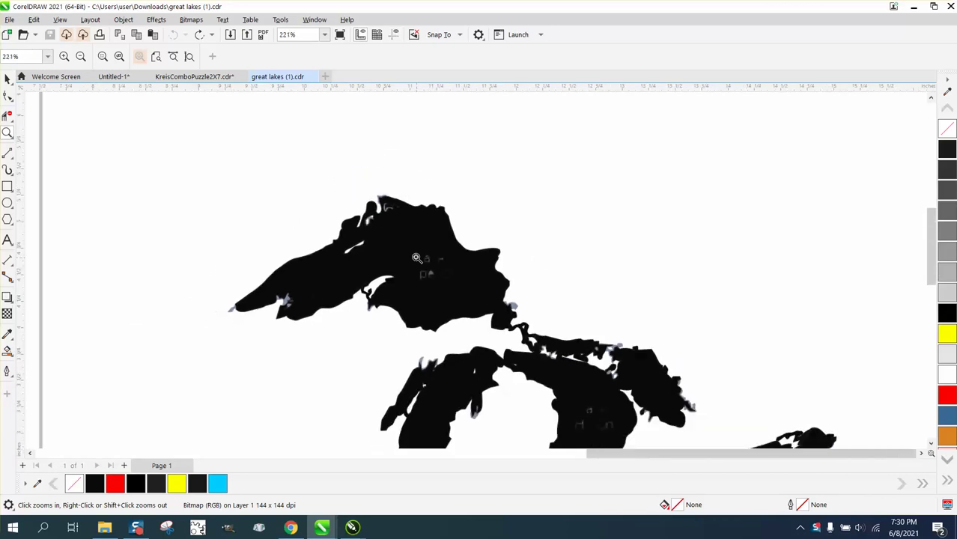
Step: Select the whole Great Lakes group and convert it to outline-only curves
double_click(6, 79)
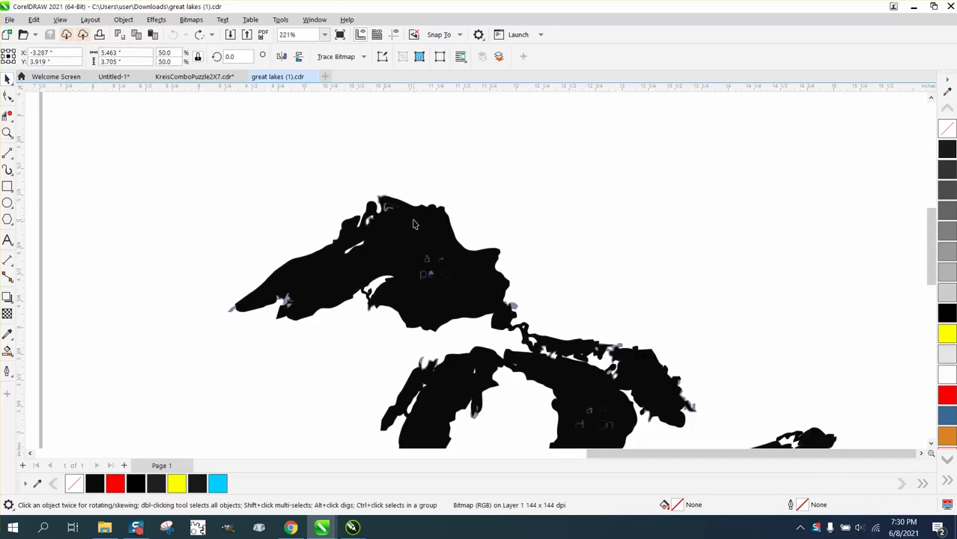
click(124, 20)
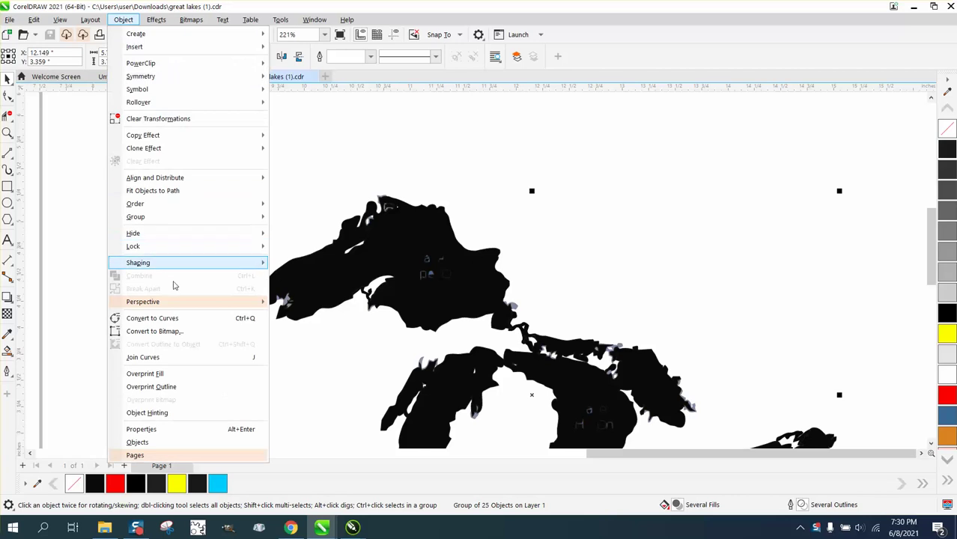
mouse_move(148, 218)
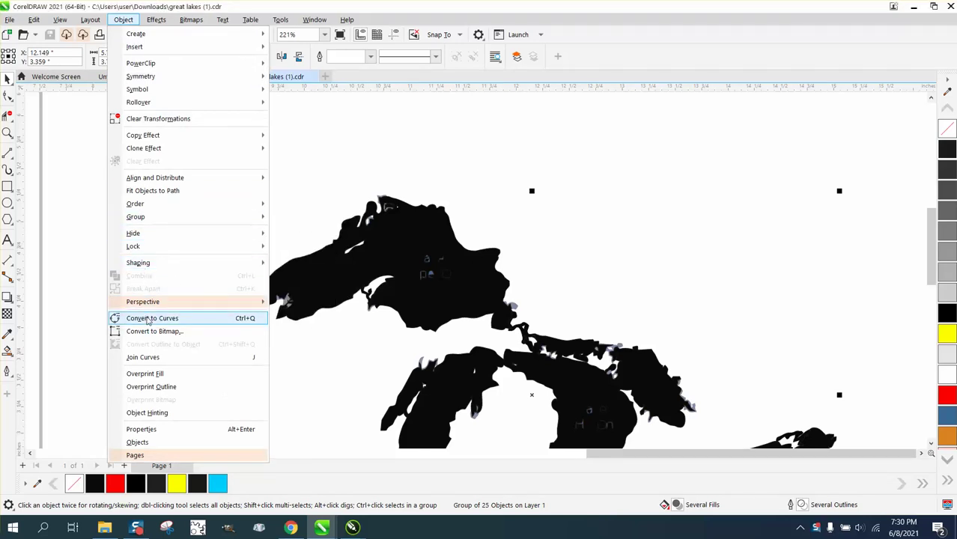
key(Escape)
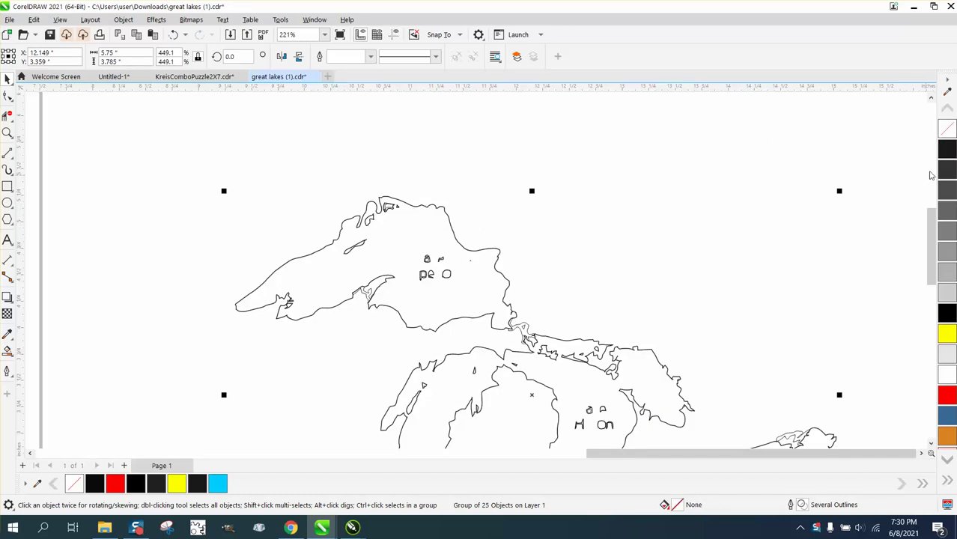
Step: Select the lakes outline and break the contour apart from the lake curves
scroll(163, 170, down, 4)
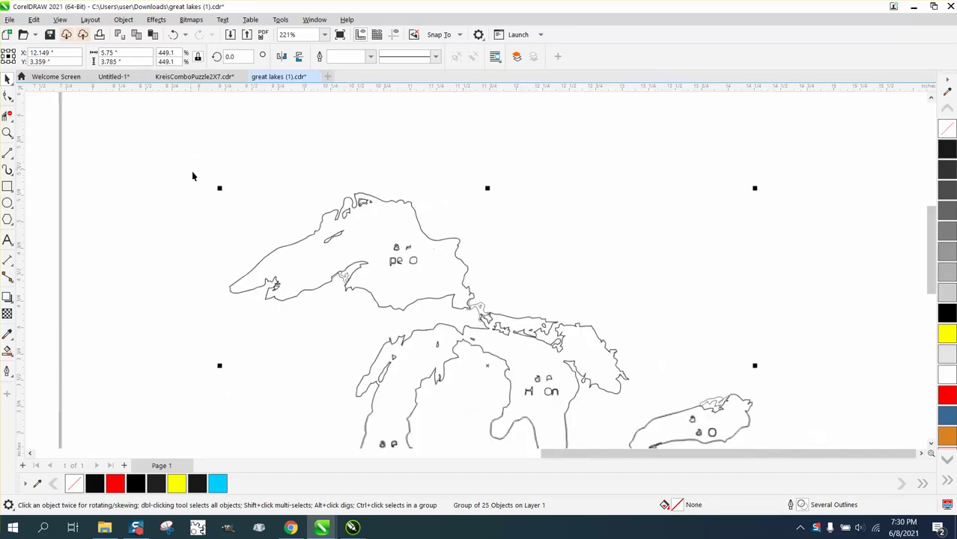
drag(182, 172, 262, 301)
drag(613, 438, 614, 439)
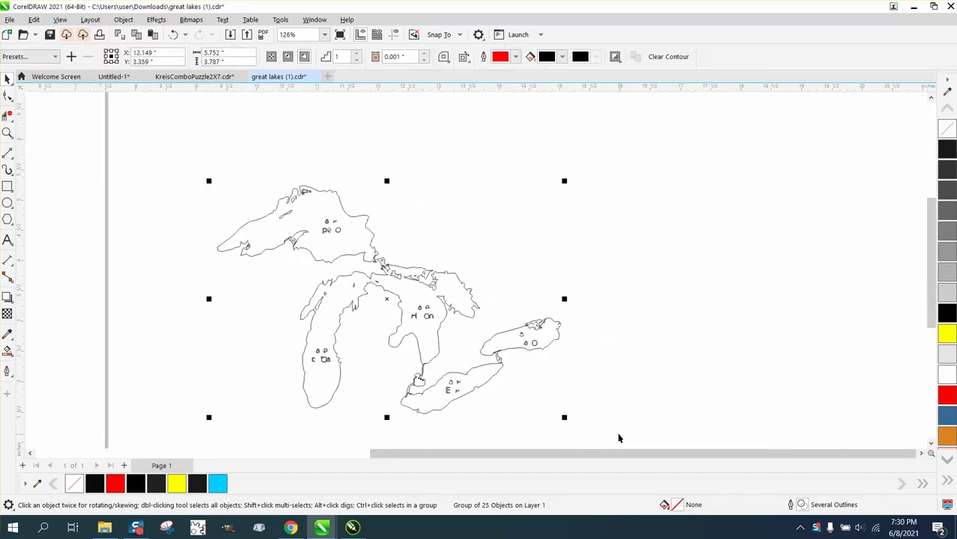
click(123, 19)
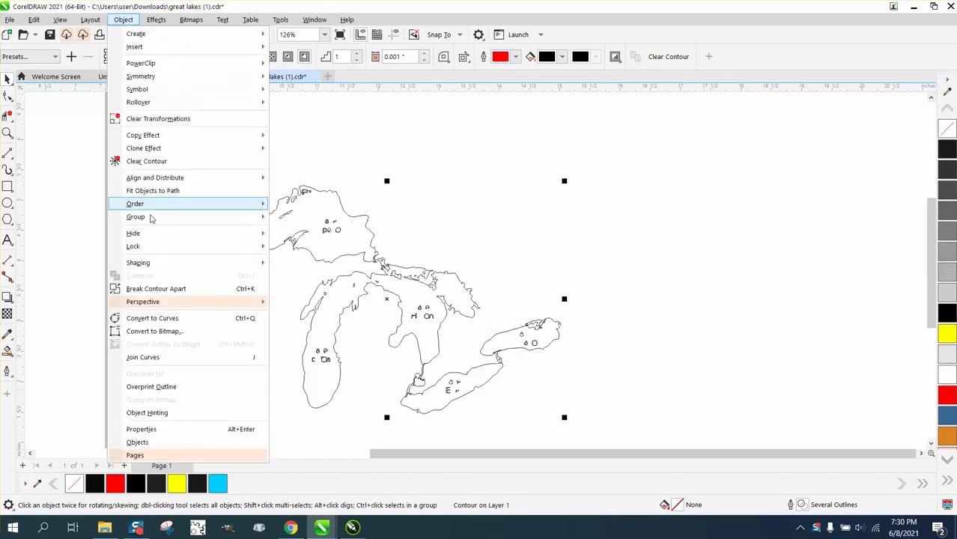
click(158, 290)
Step: Ungroup the lakes group into separate curves
click(166, 282)
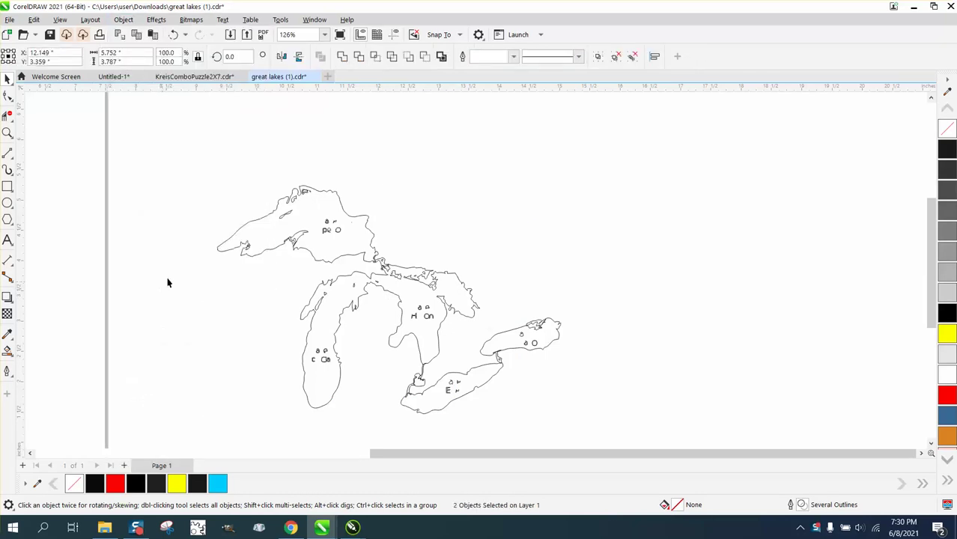
click(331, 233)
click(124, 20)
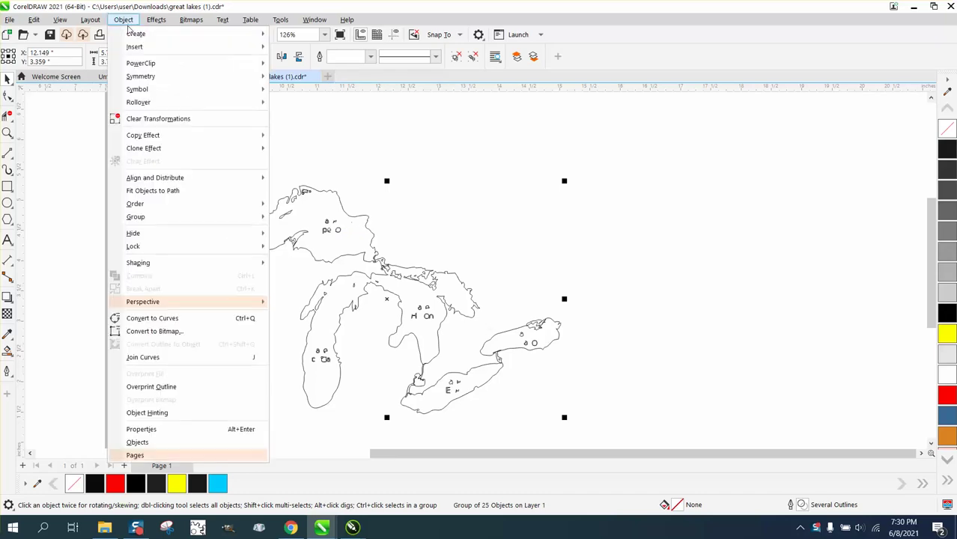
mouse_move(247, 224)
click(299, 231)
Step: Break Lake Superior's curve apart and delete its leftover label fragments
click(350, 194)
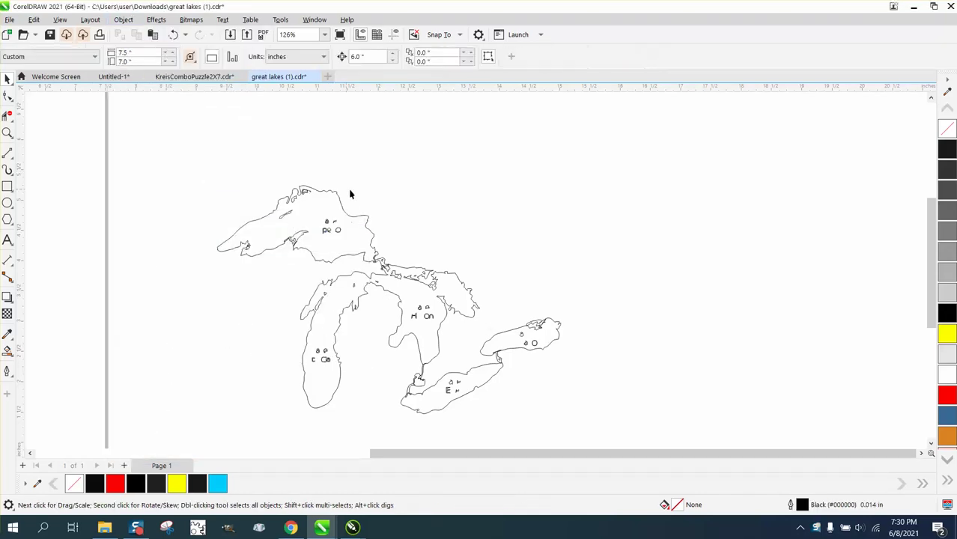
click(332, 222)
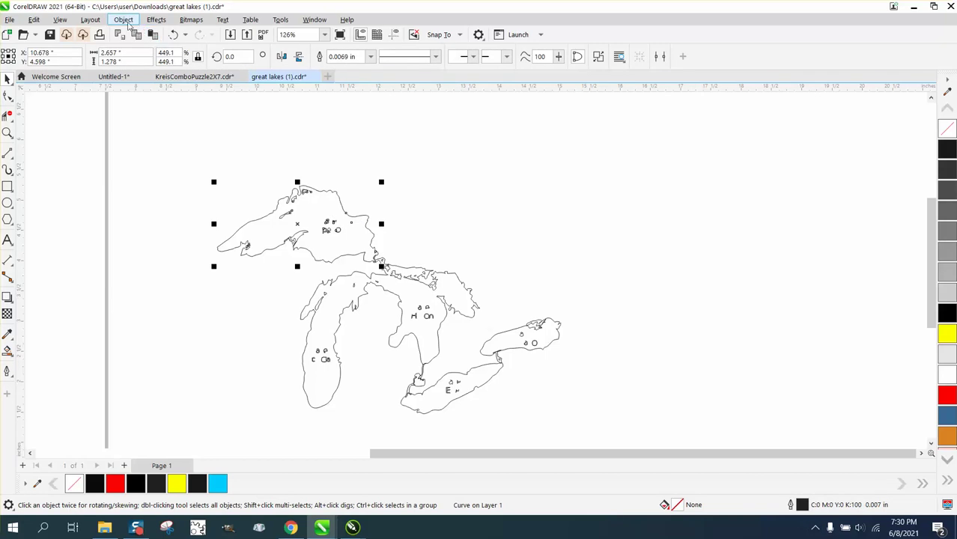
click(124, 20)
click(180, 289)
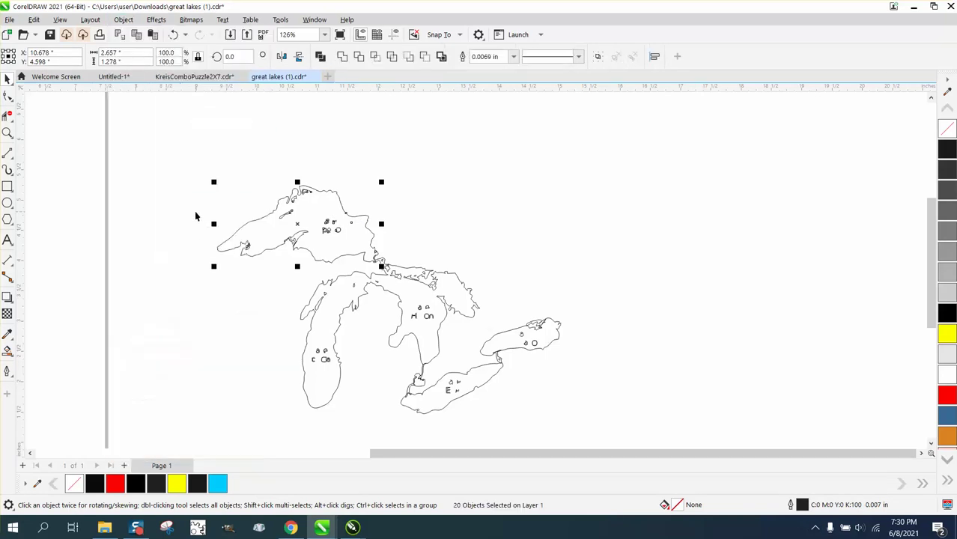
click(211, 207)
click(321, 245)
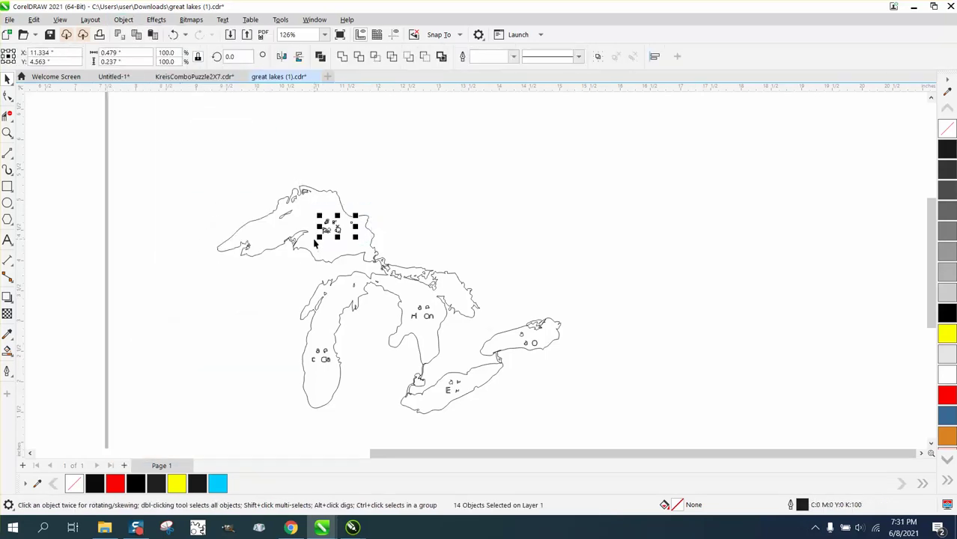
key(Delete)
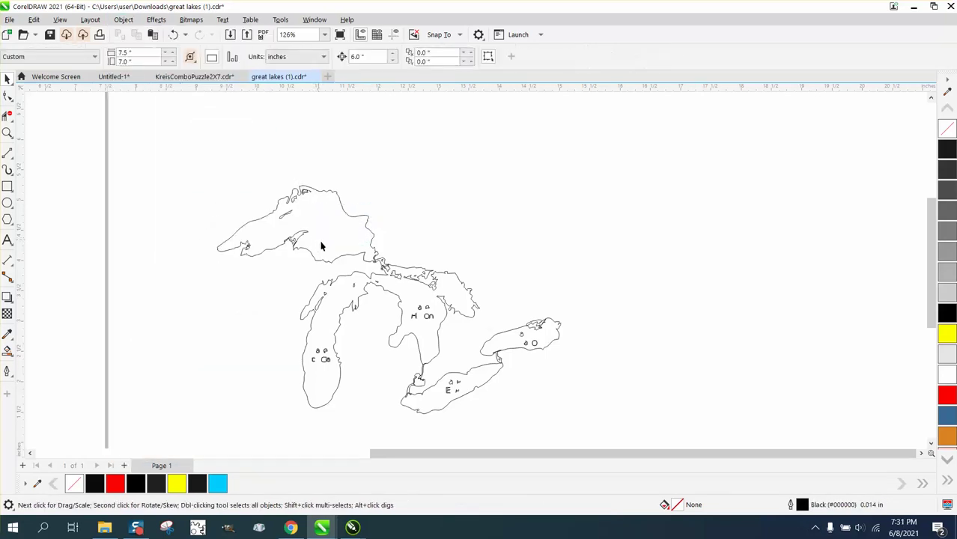
Step: Break the joined Michigan–Huron curve apart and delete both lakes' label fragments
click(324, 359)
click(355, 368)
click(330, 362)
click(121, 20)
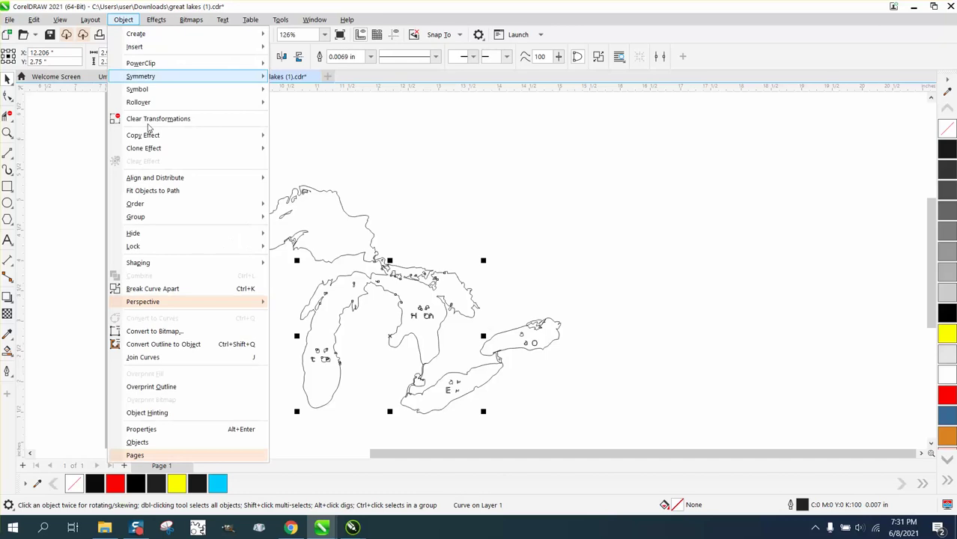
click(171, 291)
drag(262, 343, 334, 367)
key(Delete)
click(416, 315)
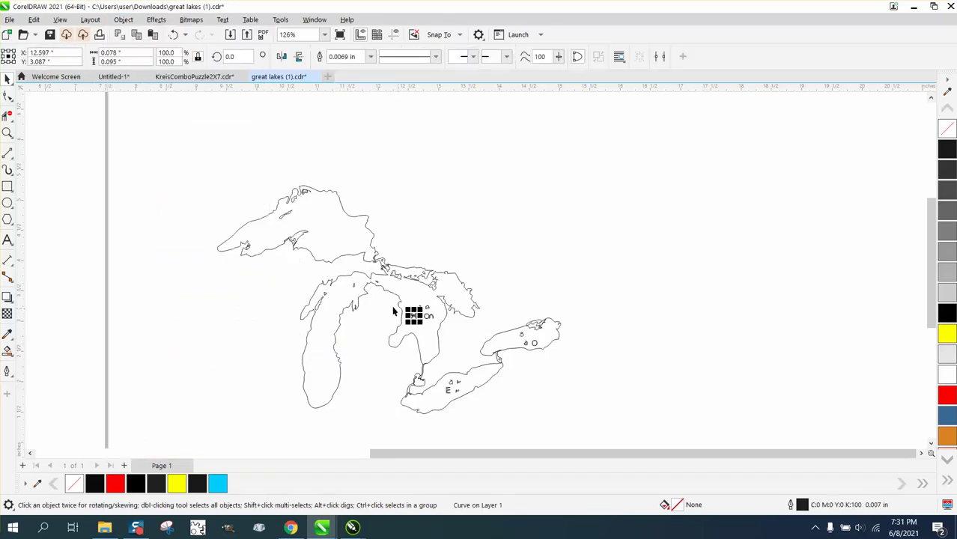
drag(385, 297, 439, 323)
key(Delete)
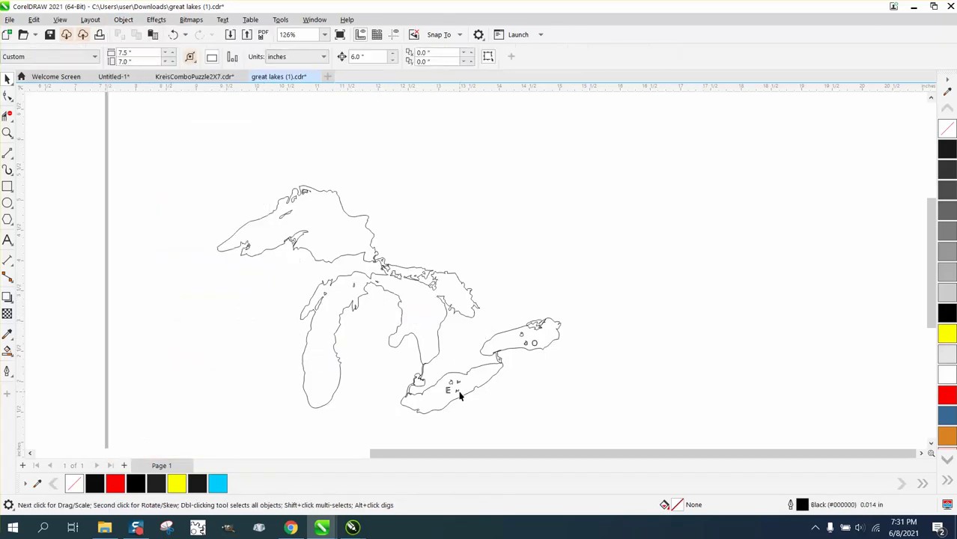
Step: Break Lake Erie's curve apart and delete its label fragments
click(460, 396)
click(122, 20)
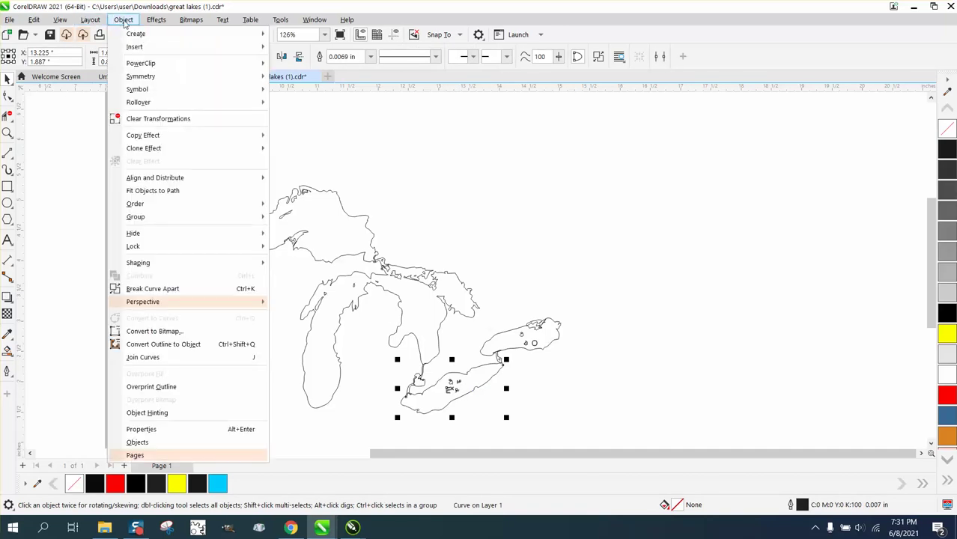
click(162, 288)
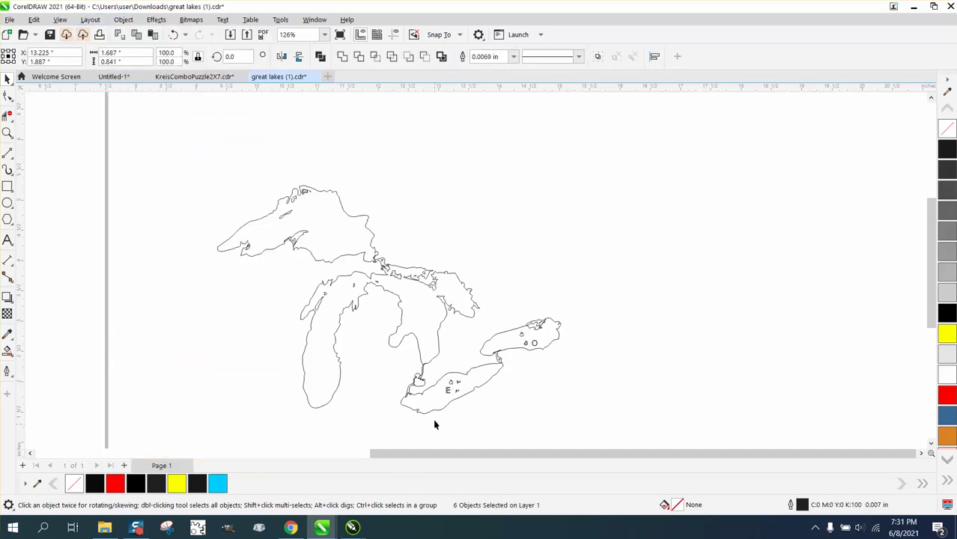
key(Delete)
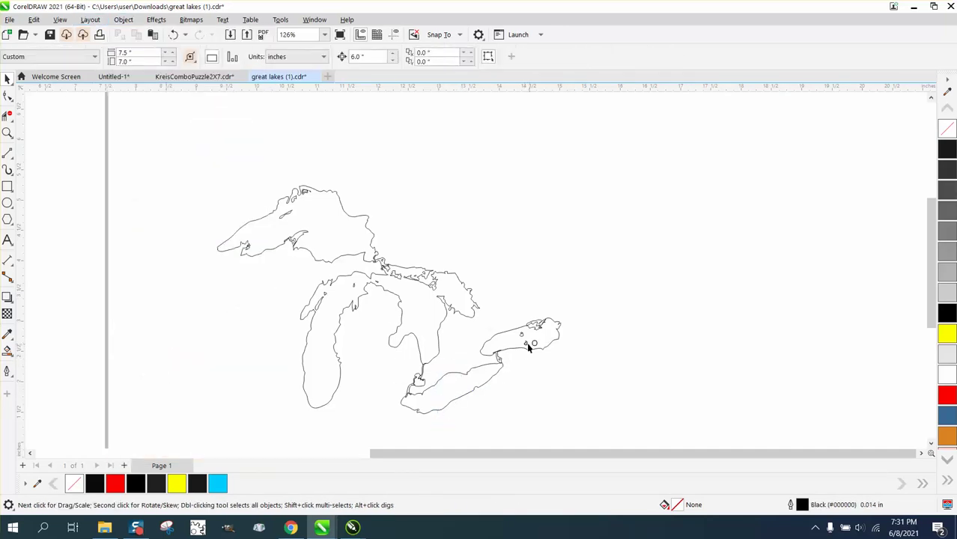
Step: Restore the accidentally deleted Lake Ontario outline and break its curve apart
click(526, 345)
drag(492, 302, 513, 330)
key(Delete)
click(531, 342)
key(Delete)
click(172, 34)
click(124, 19)
click(177, 291)
click(534, 273)
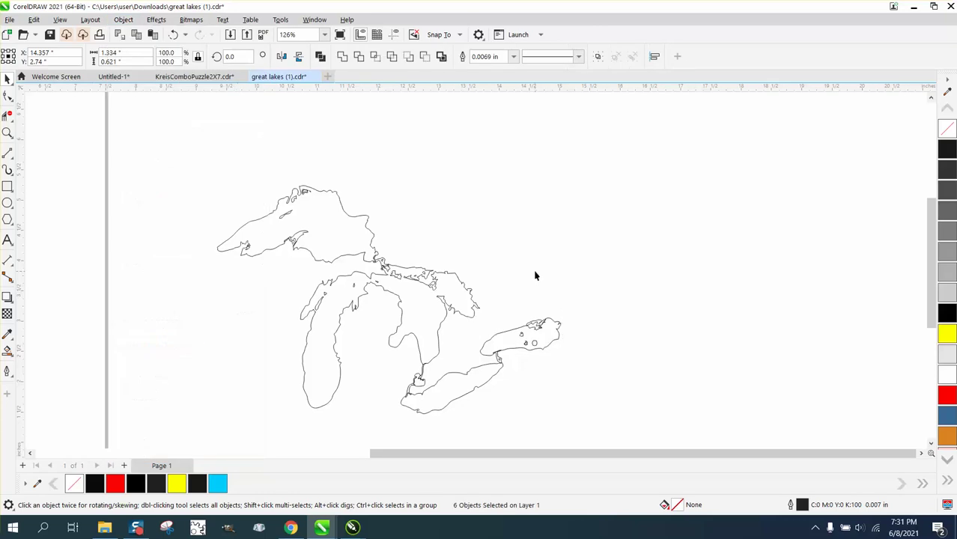
Step: Zoom in on Lake Ontario and delete the upper a-shaped label fragment
click(7, 132)
drag(510, 317, 567, 349)
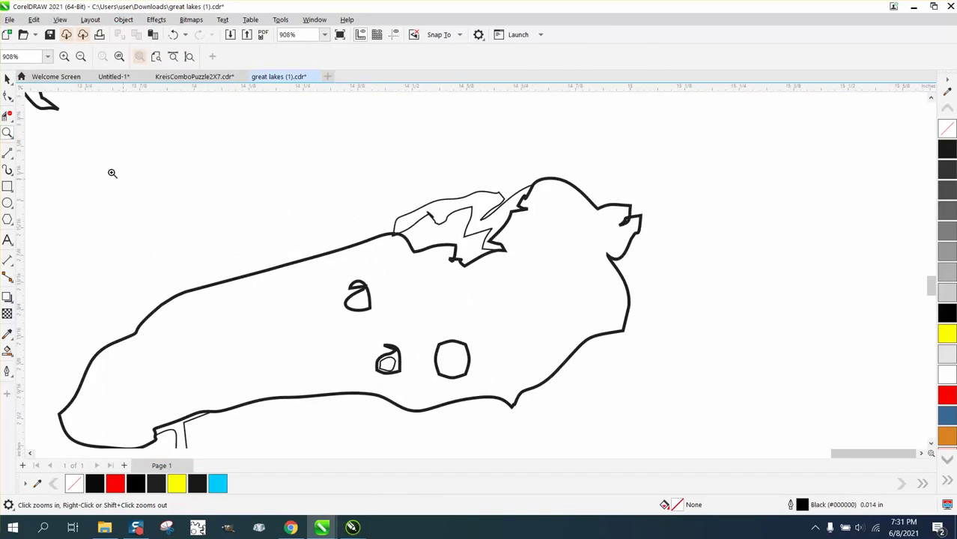
click(7, 96)
click(357, 287)
key(Delete)
Step: Delete the remaining a-shaped fragment in Lake Ontario and zoom back out to the full map
click(390, 352)
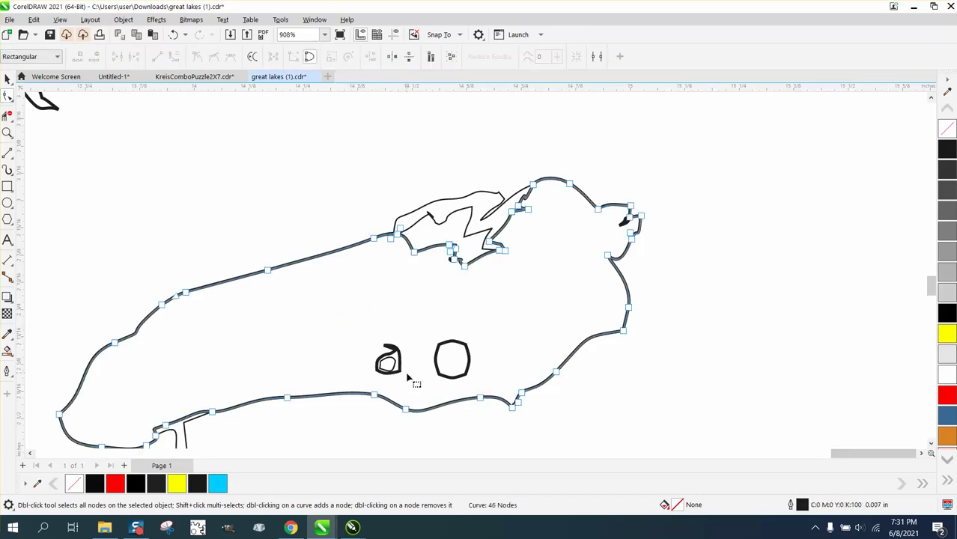
click(386, 358)
drag(359, 329, 409, 391)
click(387, 358)
drag(359, 335, 429, 399)
key(Delete)
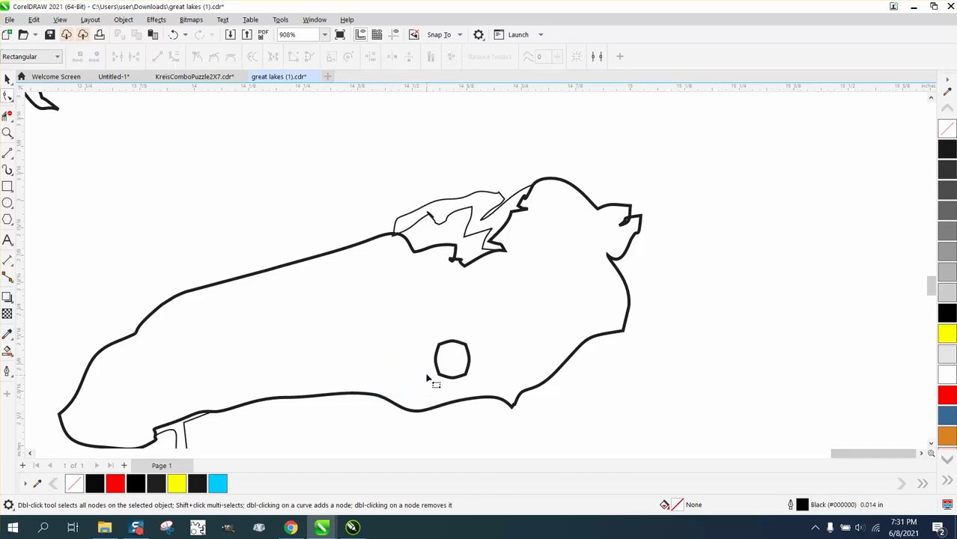
scroll(471, 252, down, 5)
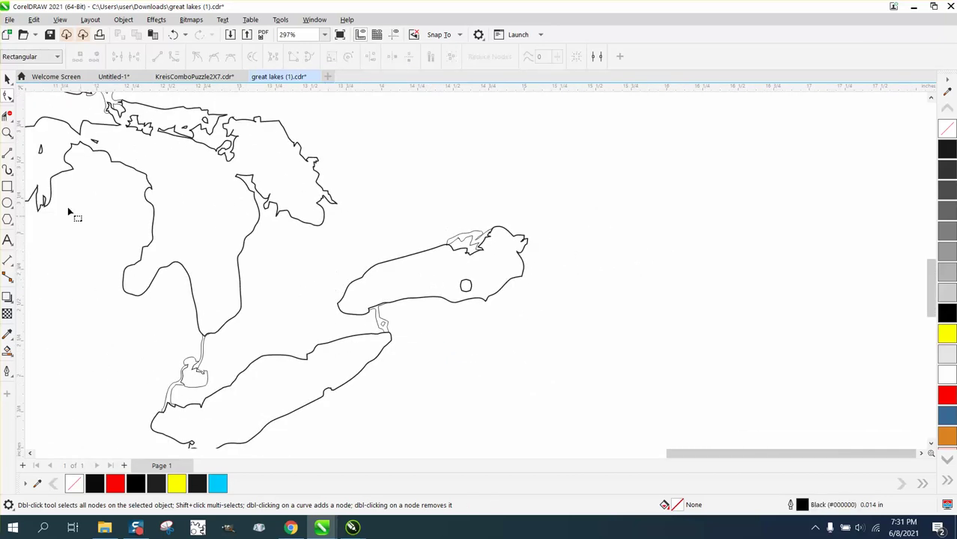
click(6, 132)
Step: Select all curves and give them a red (R255 G0 B0) Hairline outline
scroll(424, 282, down, 4)
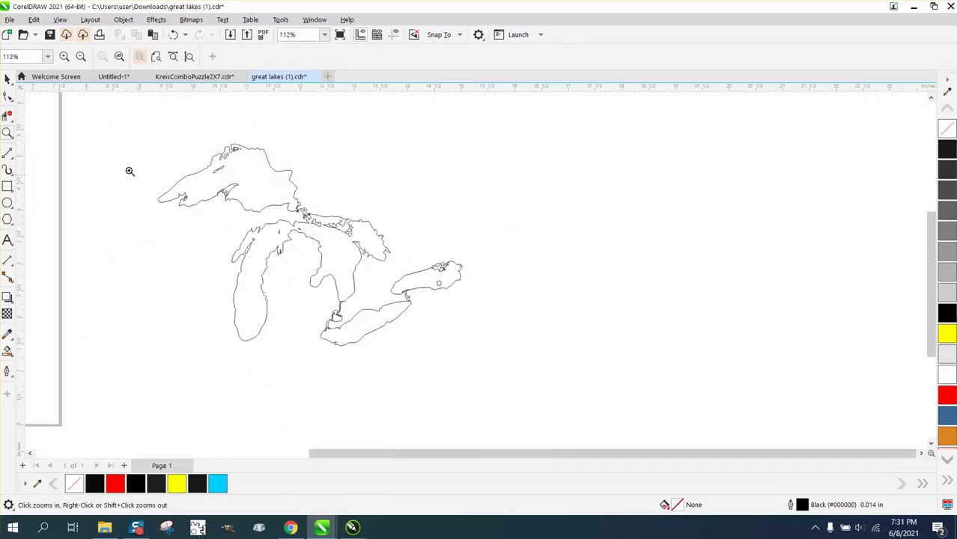
click(6, 79)
key(ctrl+a)
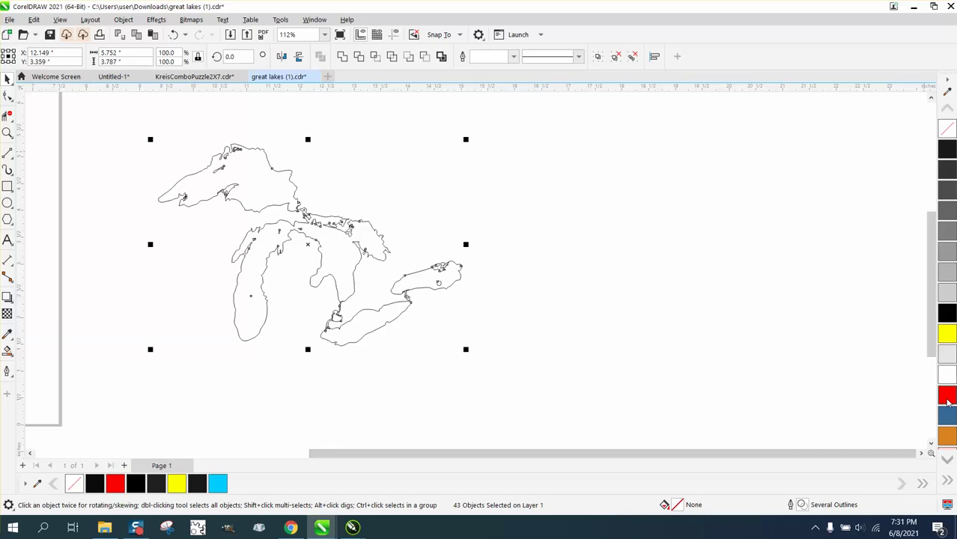
right_click(948, 398)
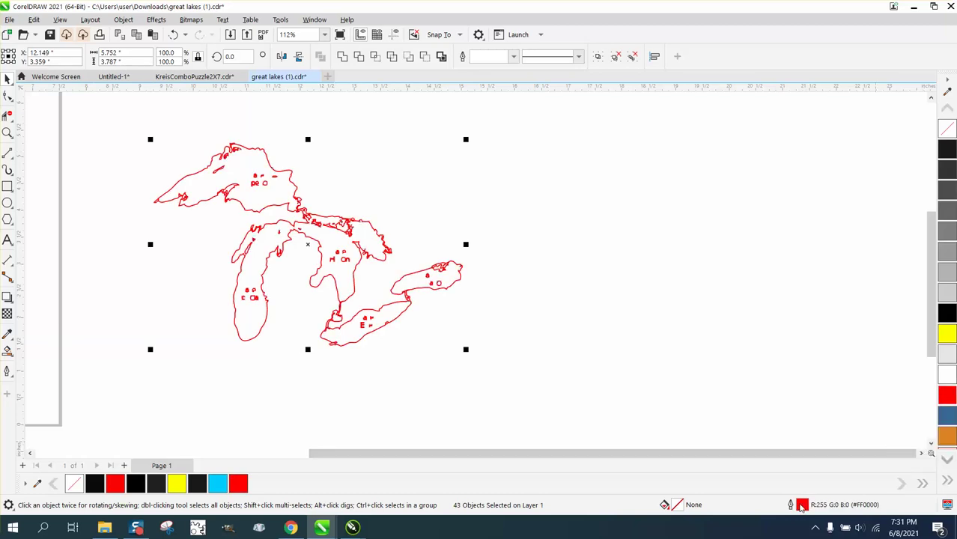
double_click(802, 507)
click(402, 221)
click(386, 239)
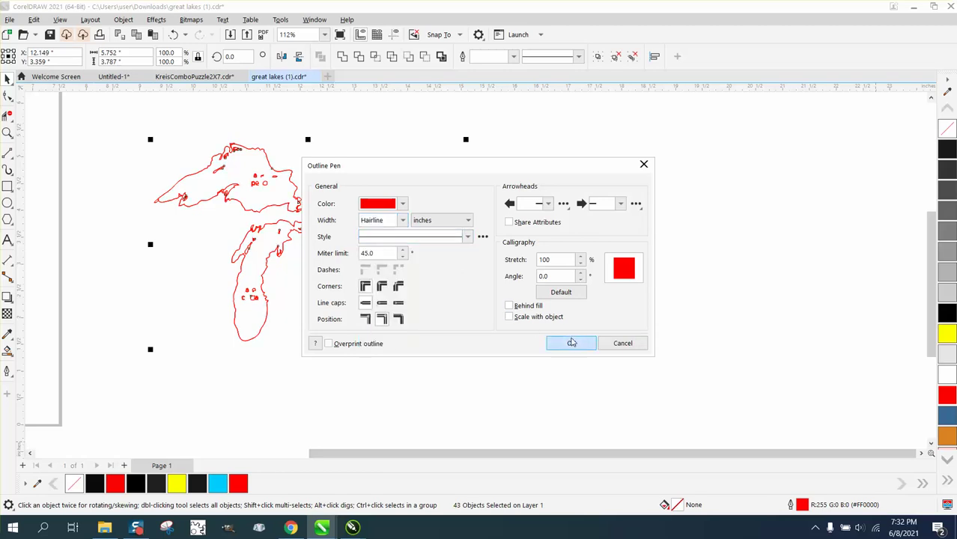
click(571, 343)
click(8, 133)
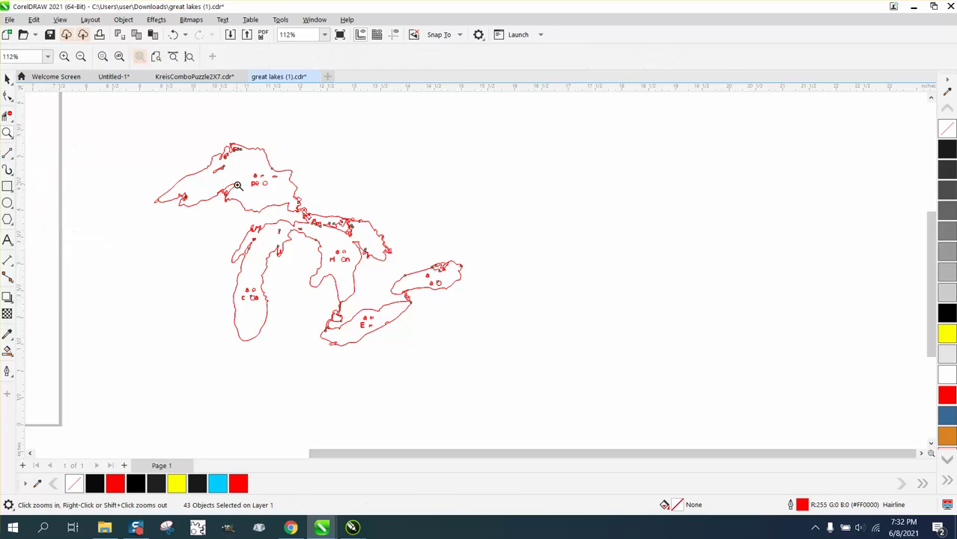
Step: Zoom in on Lake Superior's letter fragments and ungroup the map drawing
drag(221, 169, 346, 194)
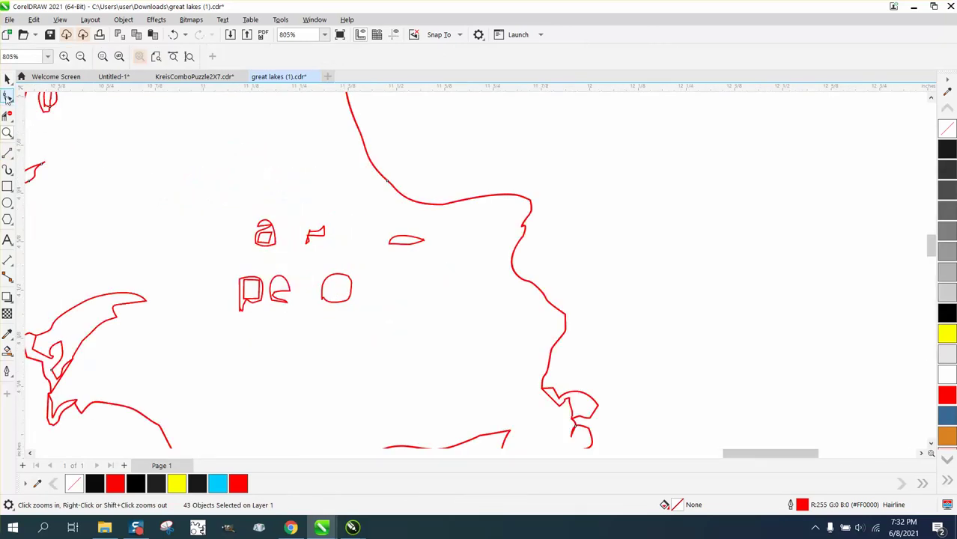
click(7, 79)
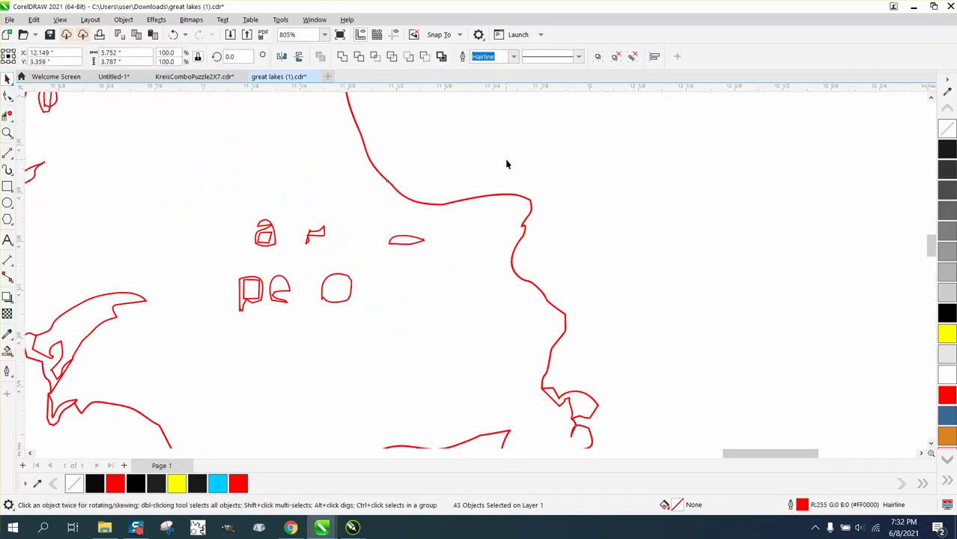
drag(539, 176, 526, 287)
drag(213, 335, 203, 335)
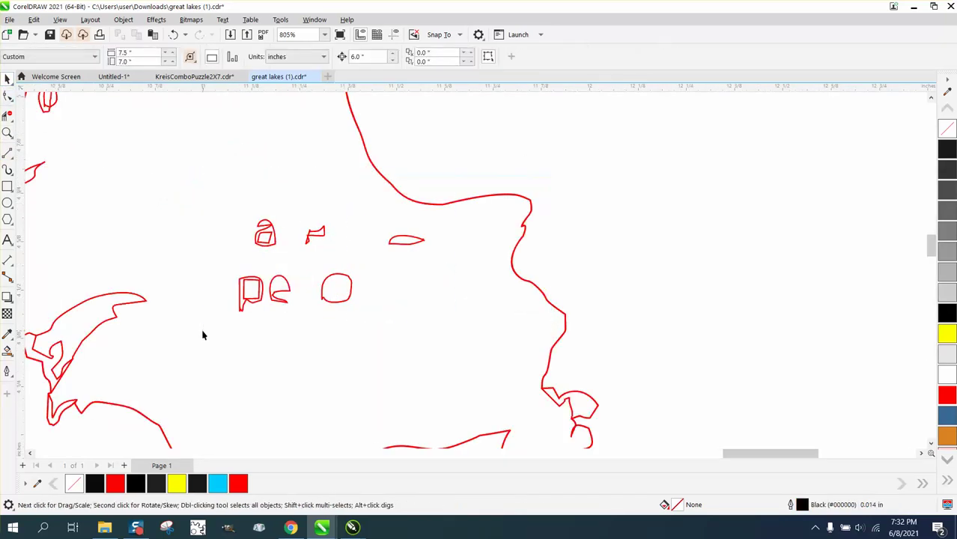
click(288, 293)
click(124, 19)
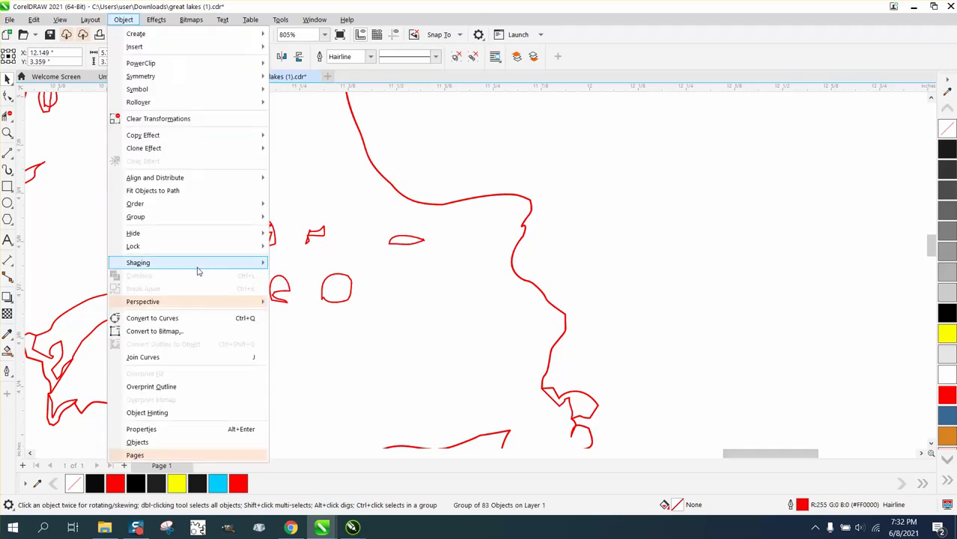
mouse_move(141, 217)
click(299, 233)
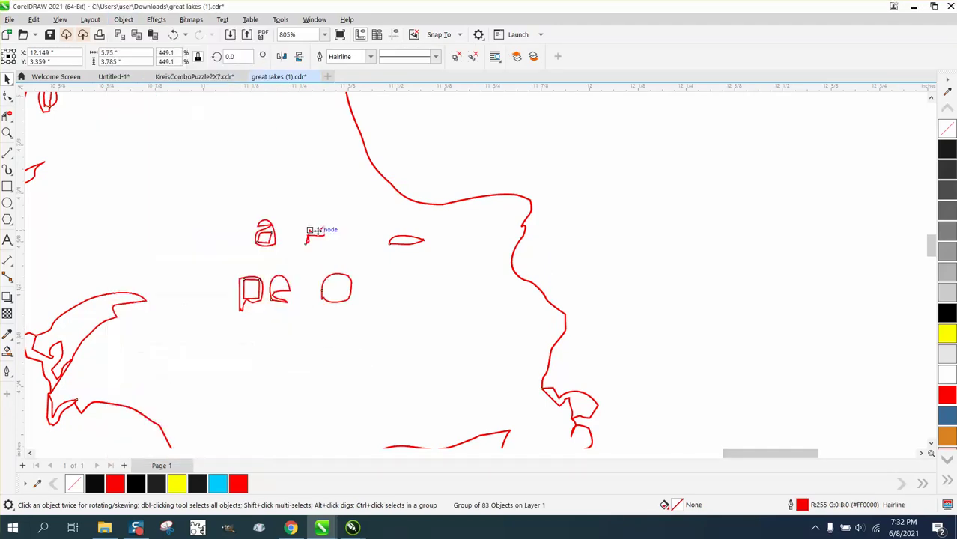
Step: Break the e-letter curve apart and delete the letter fragments in Lake Superior
click(229, 332)
click(269, 298)
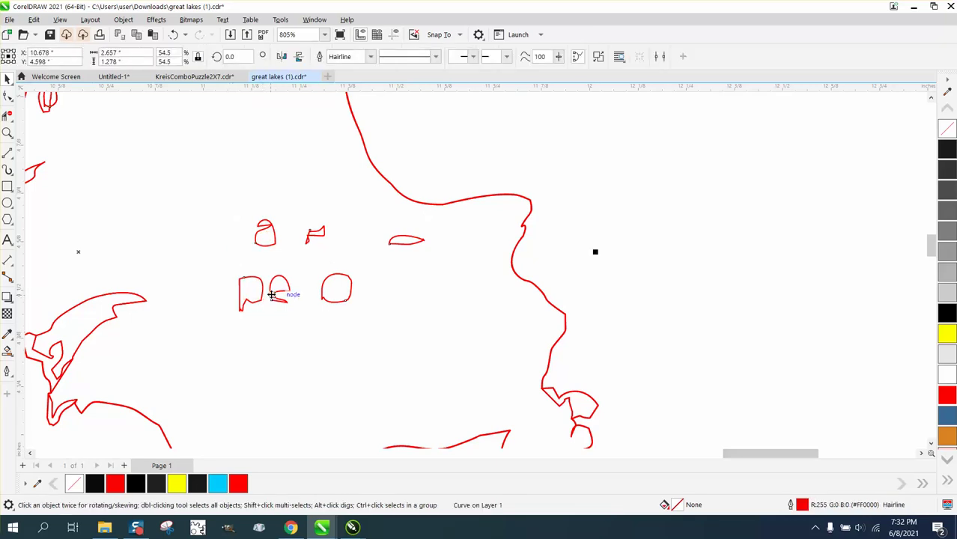
click(123, 19)
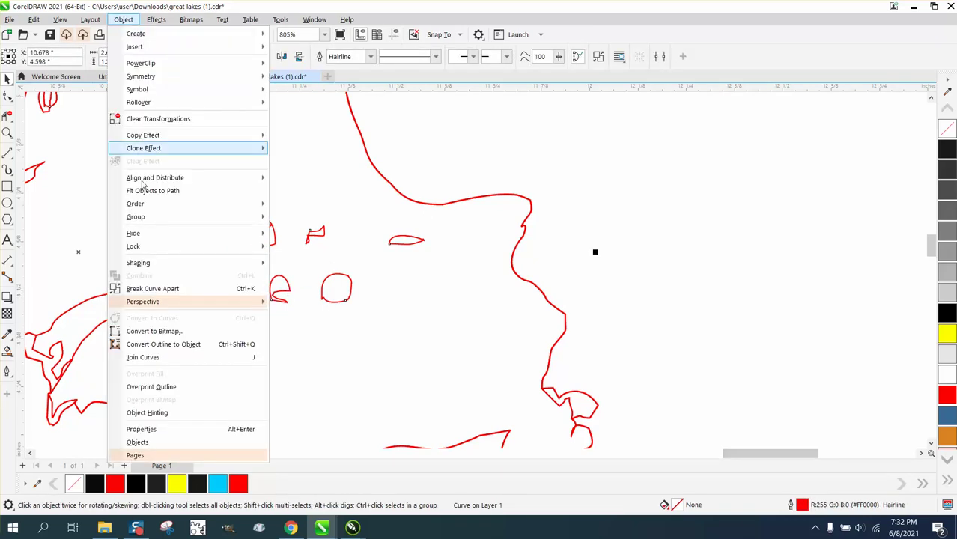
click(153, 289)
drag(566, 183, 224, 332)
key(Delete)
scroll(216, 331, down, 5)
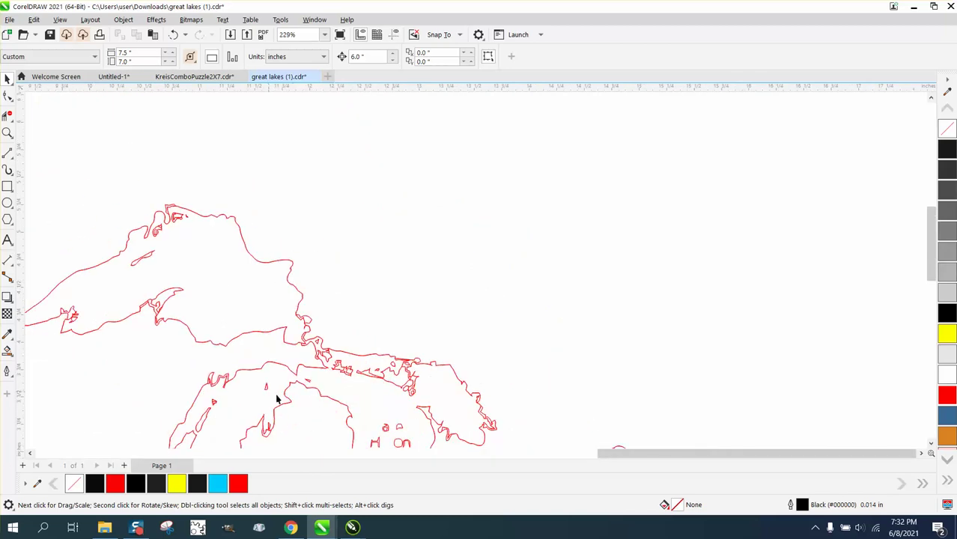
scroll(346, 422, down, 1)
Step: Break the Michigan–Huron curve apart and delete the Huron letter fragments
click(374, 431)
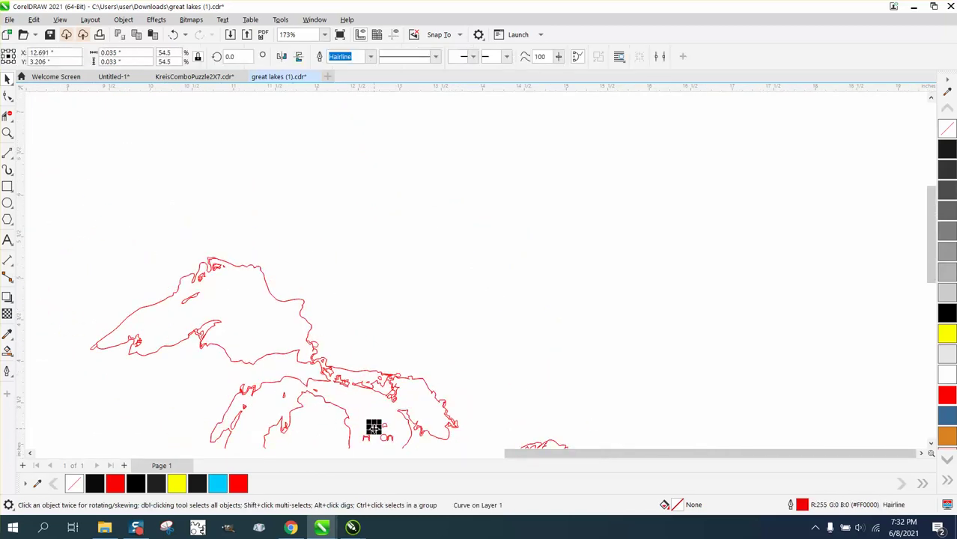
drag(352, 419, 394, 447)
click(387, 441)
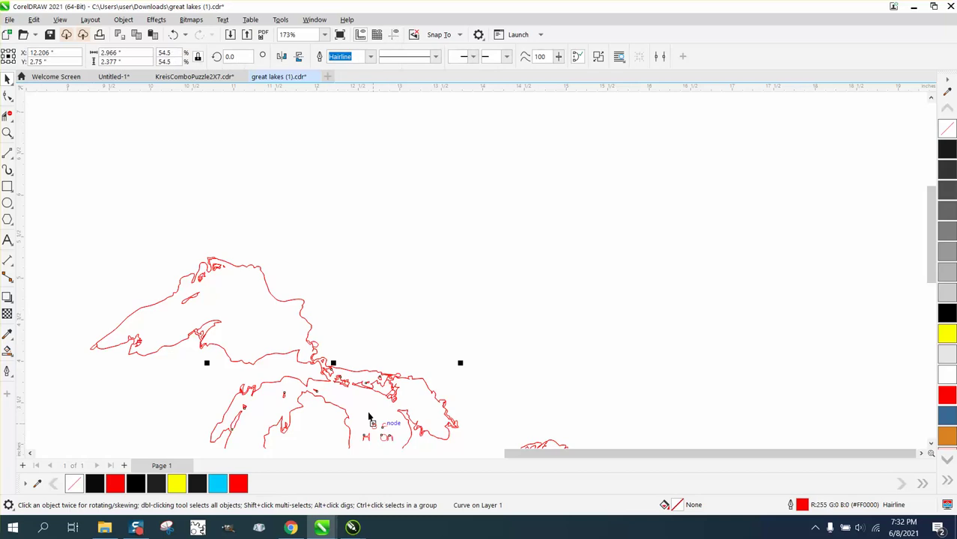
click(123, 19)
click(171, 286)
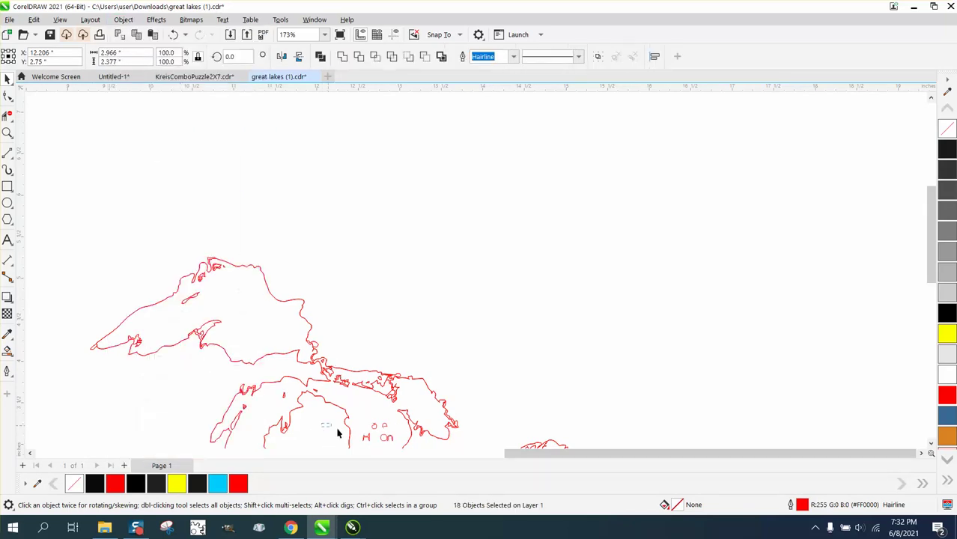
scroll(382, 440, down, 1)
drag(358, 380, 391, 426)
key(Delete)
scroll(322, 429, down, 3)
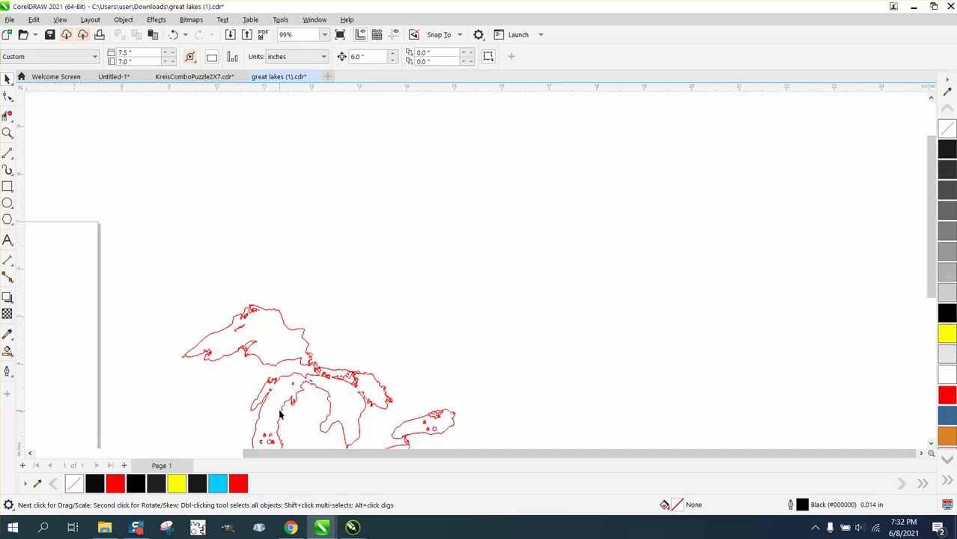
Step: Break the Lake Erie curve apart, then undo that change
click(281, 414)
click(123, 20)
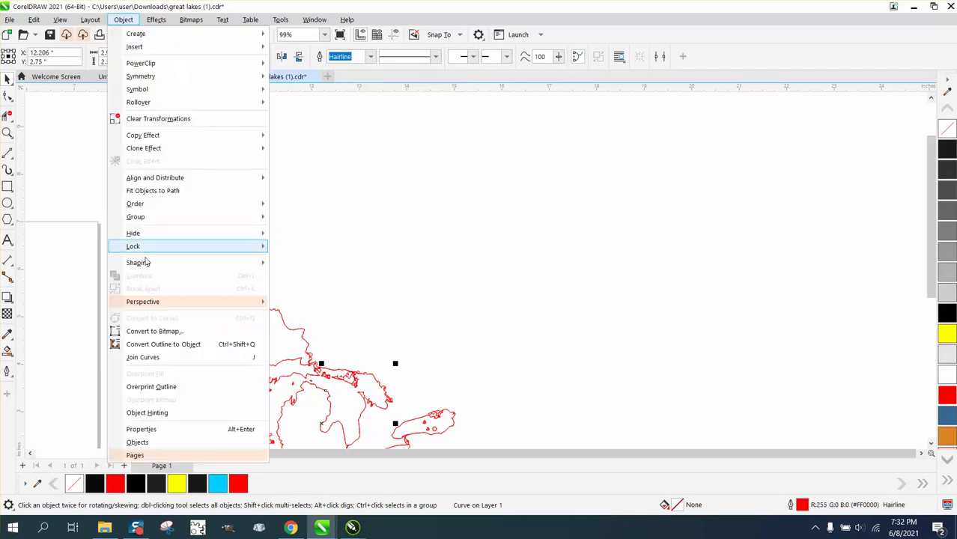
click(257, 410)
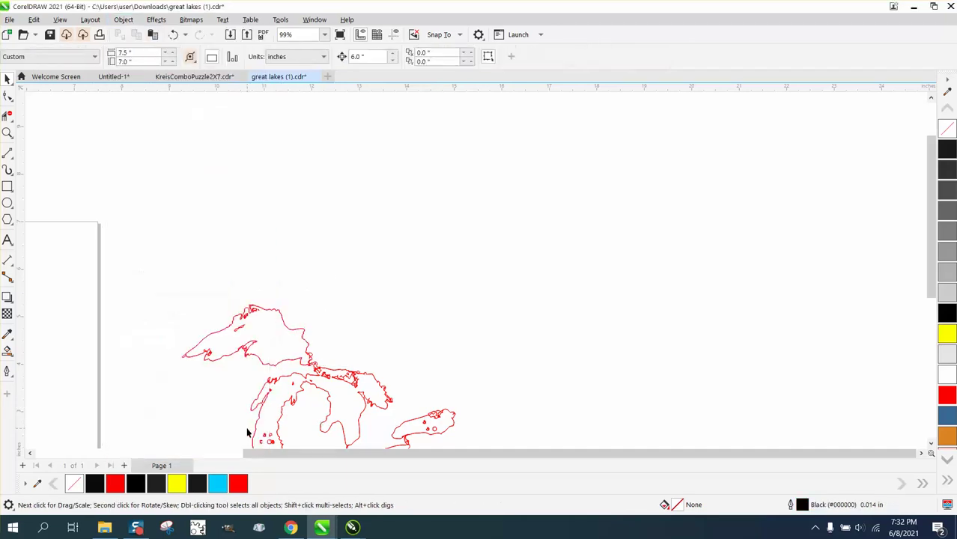
drag(276, 444, 275, 425)
click(275, 427)
click(366, 428)
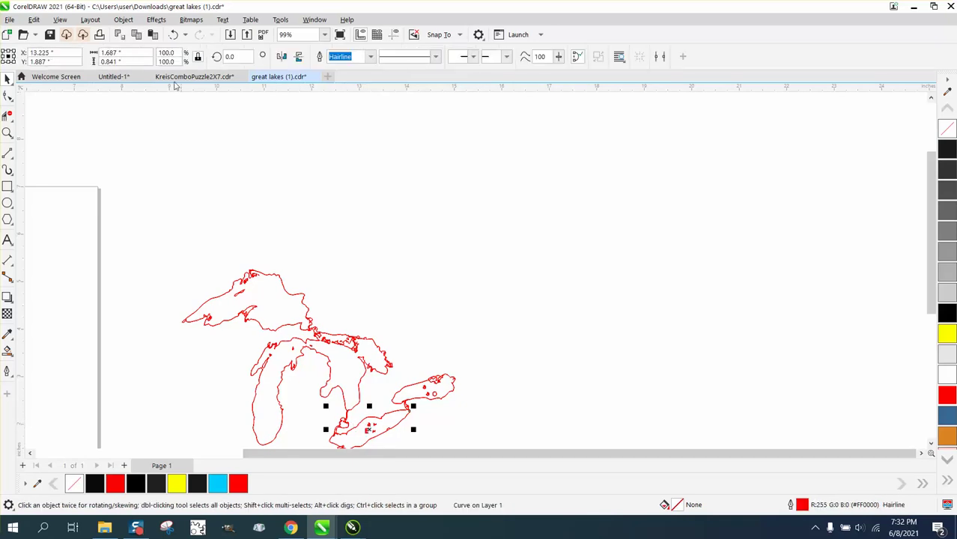
click(123, 19)
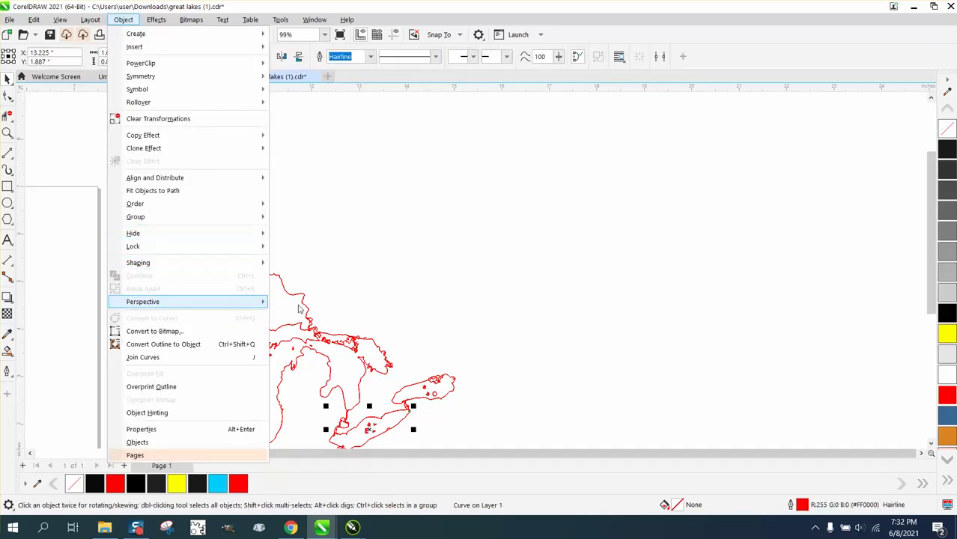
click(387, 429)
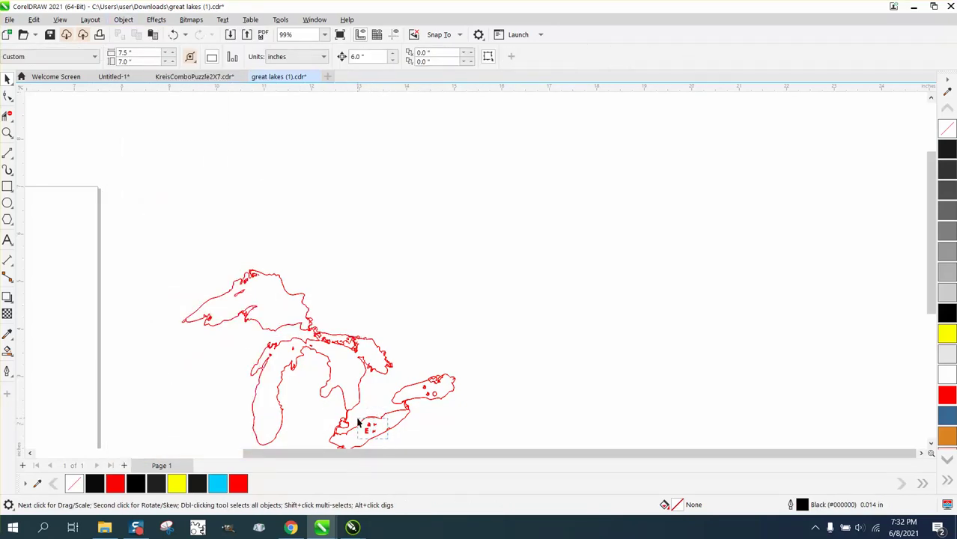
click(369, 428)
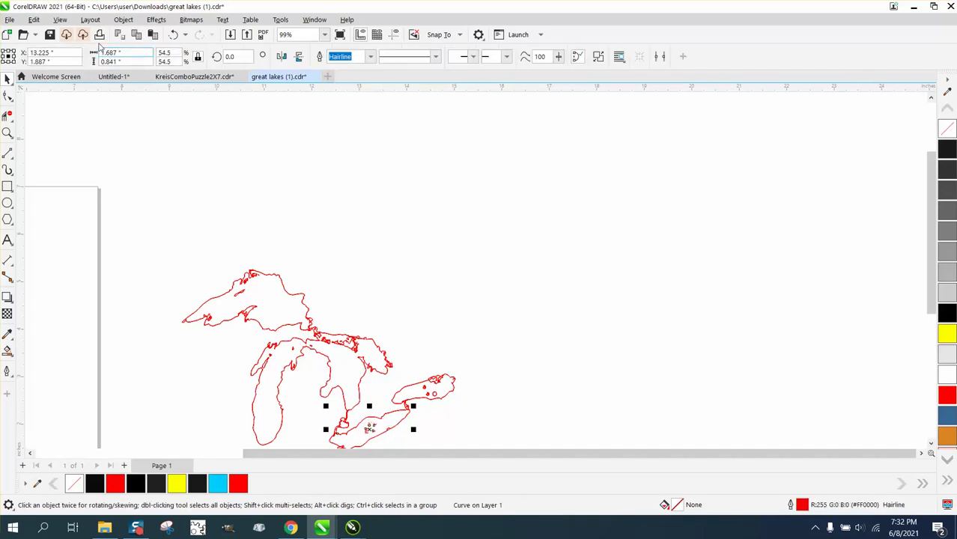
click(122, 19)
click(166, 288)
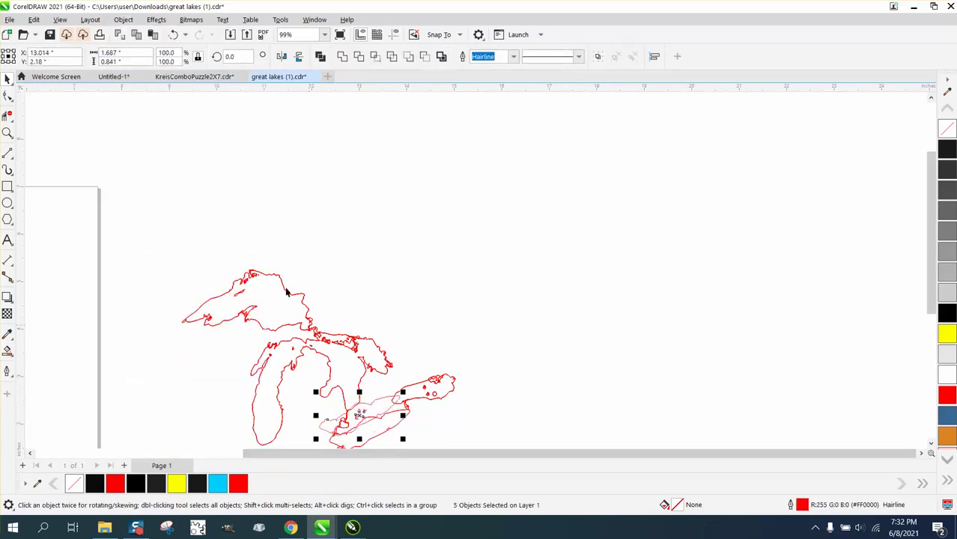
click(177, 36)
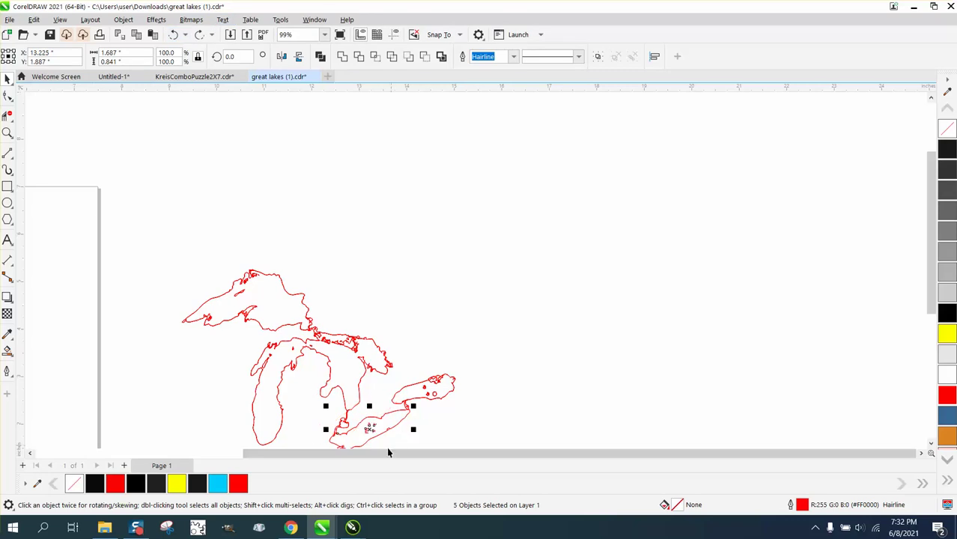
Step: Zoom in on Lake Erie and select the letter fragments inside it
scroll(380, 429, left, 5)
scroll(359, 429, down, 2)
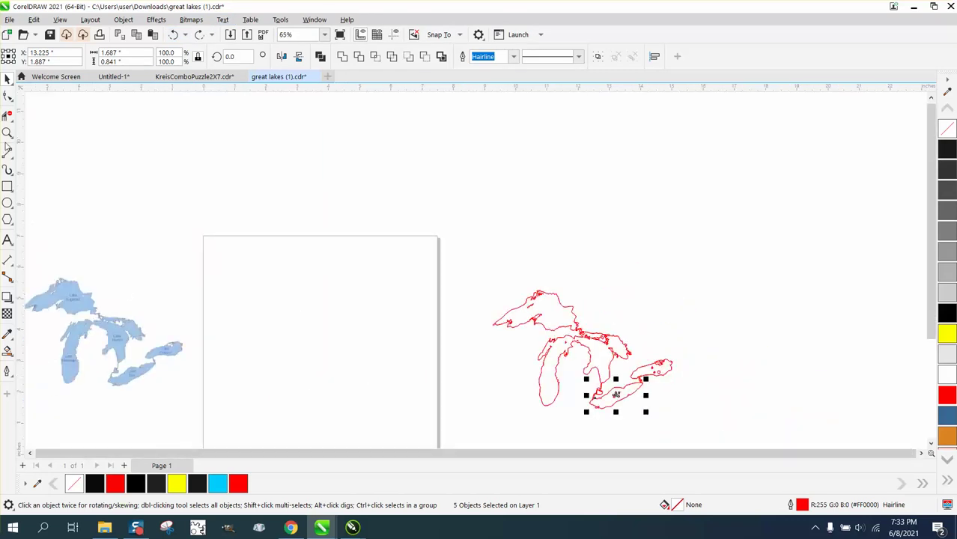
click(7, 132)
drag(613, 402, 646, 416)
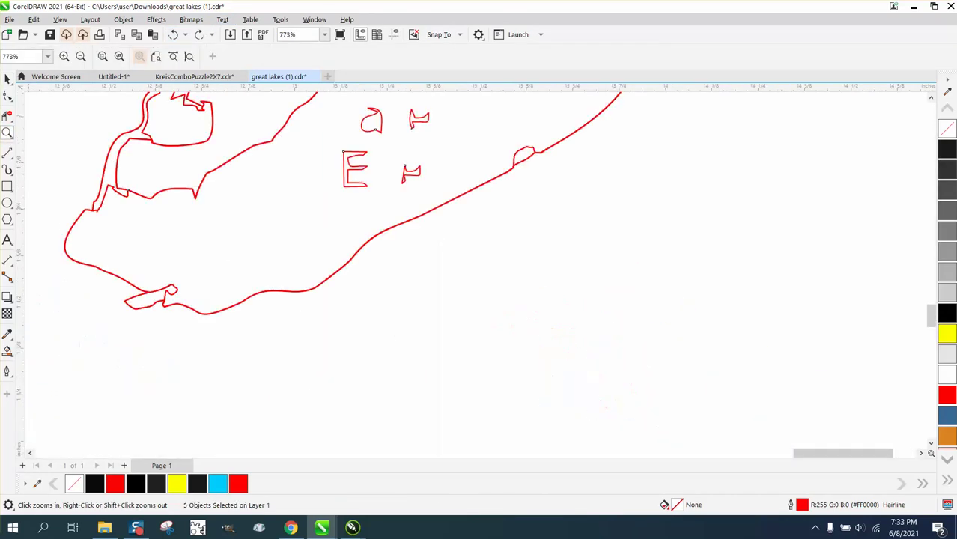
click(7, 116)
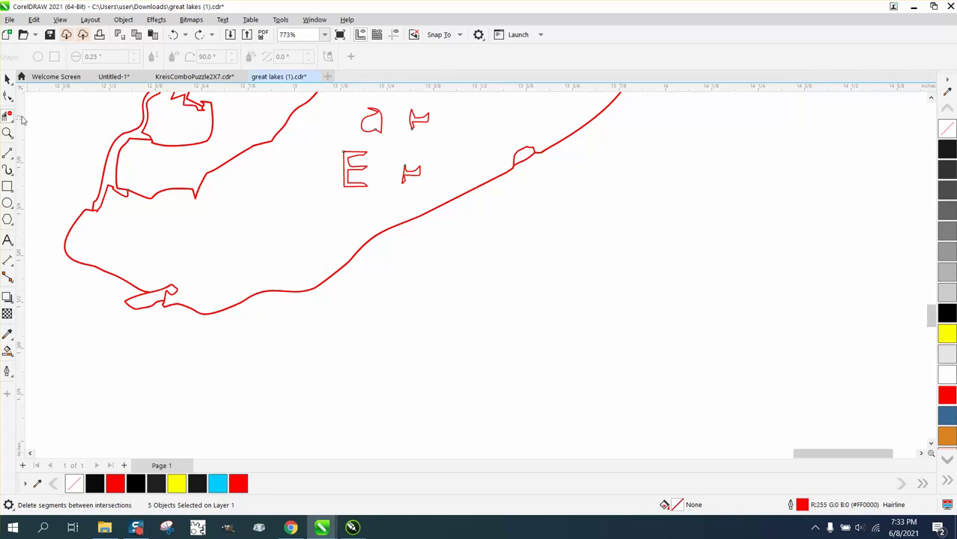
key(space)
drag(454, 254, 324, 152)
Step: Select the Lake Ontario outline and break its curve apart
click(324, 152)
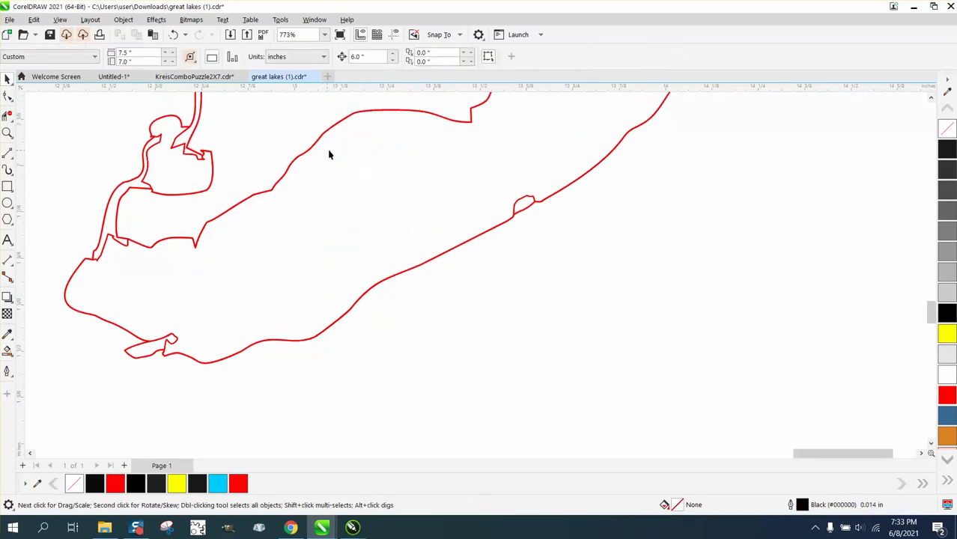
scroll(367, 184, down, 4)
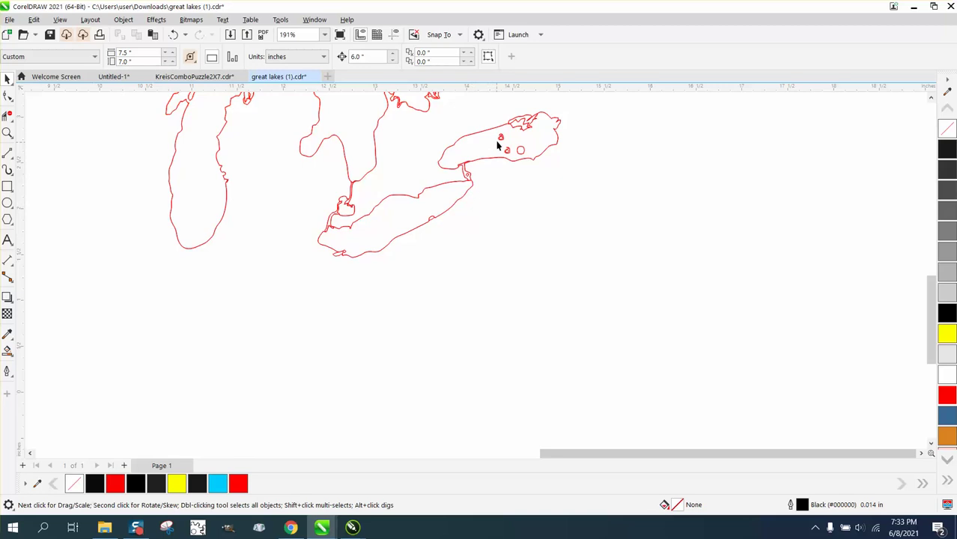
click(500, 138)
click(506, 149)
click(502, 142)
click(124, 20)
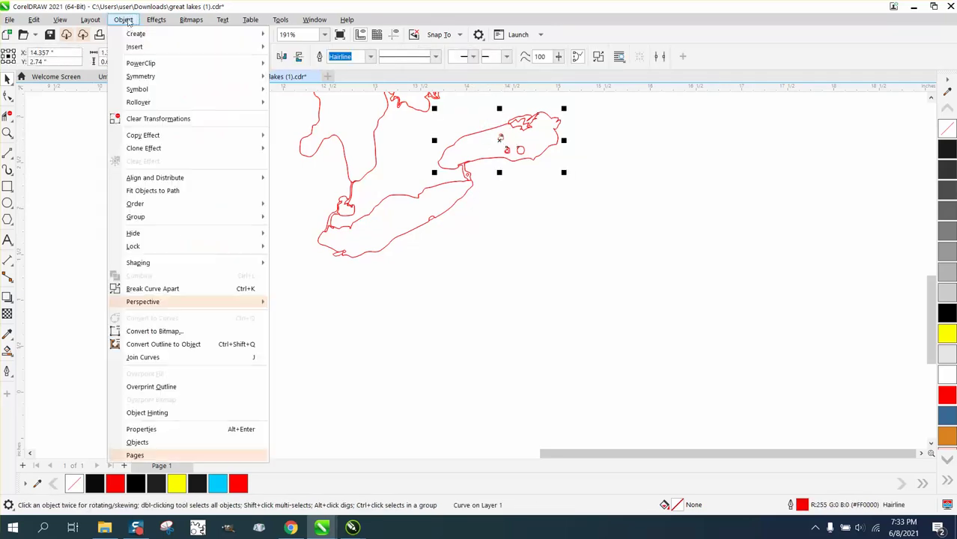
click(150, 288)
click(488, 144)
Step: Undo an accidental offset copy and delete the stray letter shapes inside Lake Ontario
click(507, 150)
click(492, 144)
drag(492, 144, 510, 161)
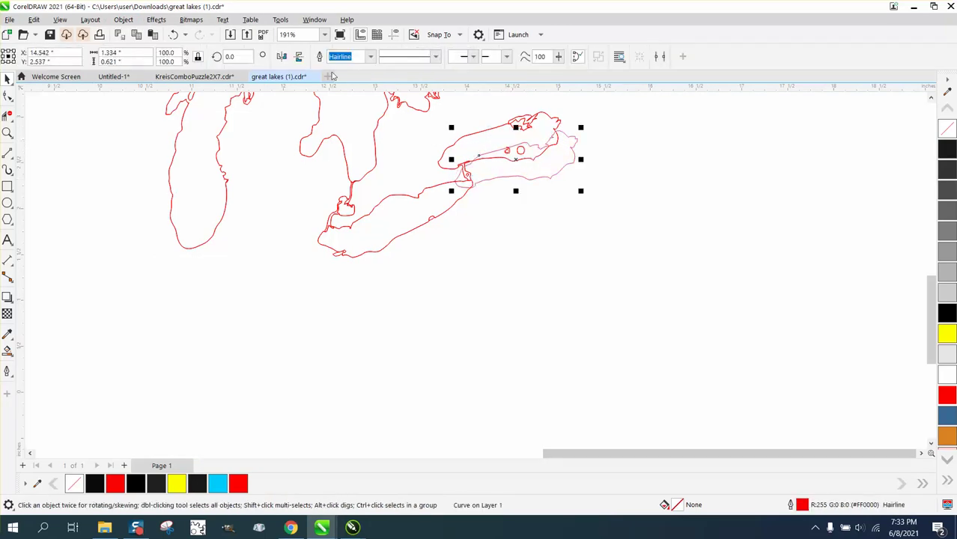
click(173, 34)
drag(504, 193, 510, 143)
key(Delete)
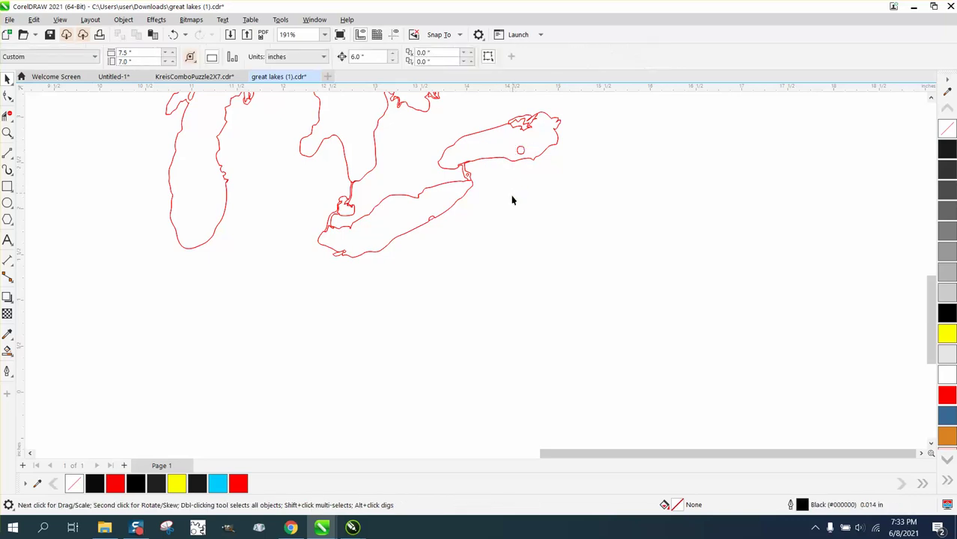
scroll(514, 184, down, 2)
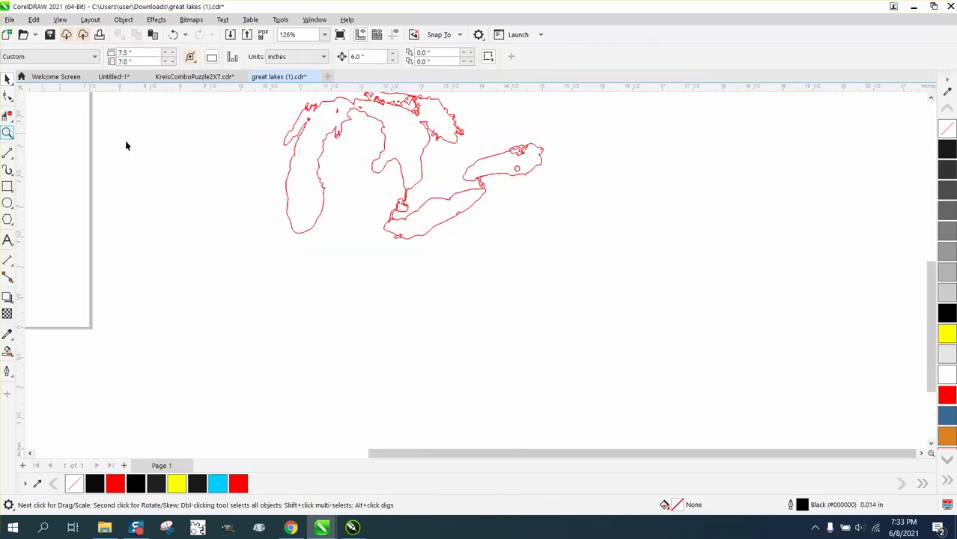
Step: Zoom into the Niagara link and trim its short top segment, hooked end, joining segment and small loop
drag(460, 172, 529, 223)
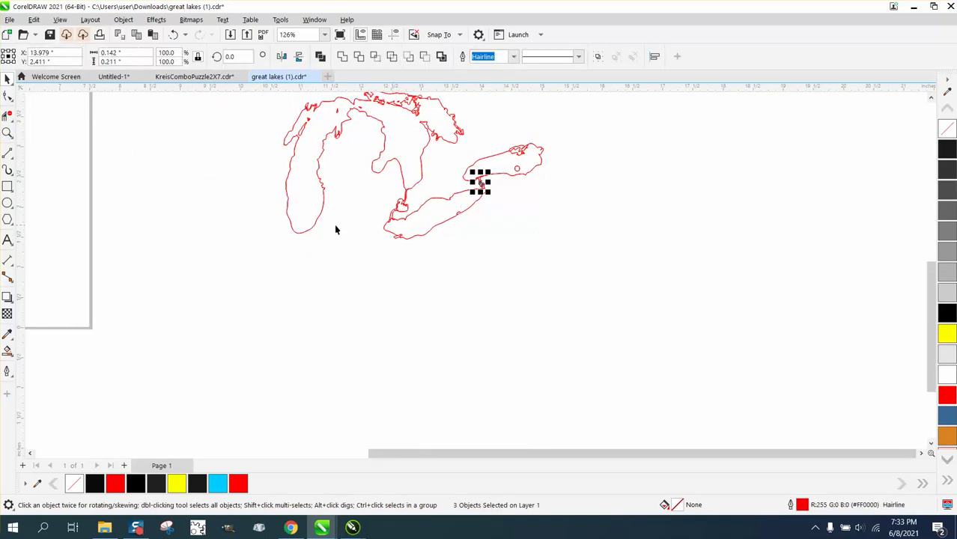
click(9, 135)
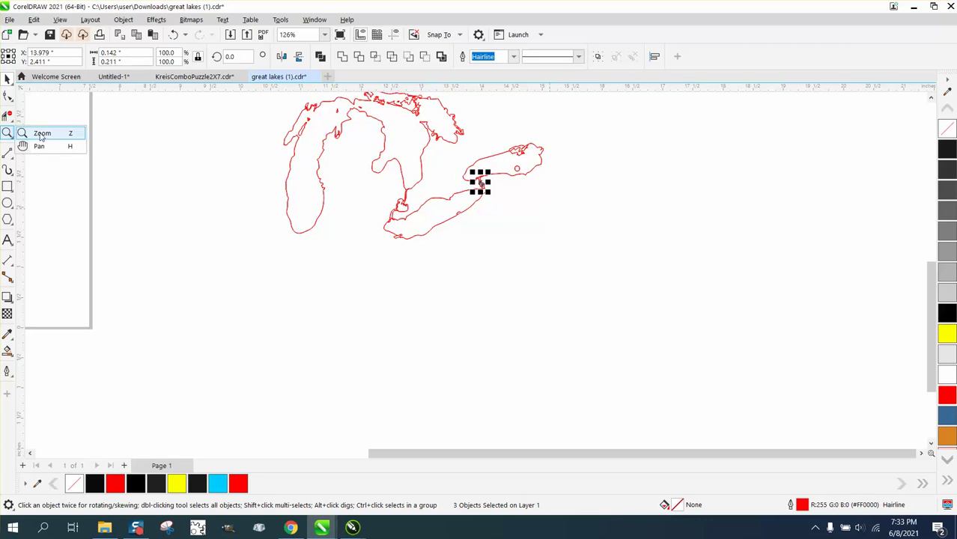
click(42, 136)
drag(473, 175, 511, 209)
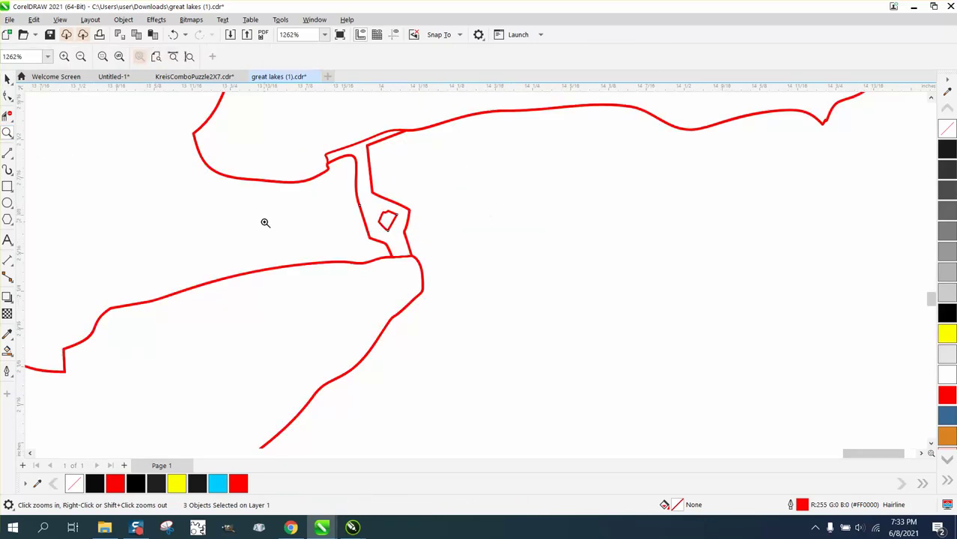
click(8, 116)
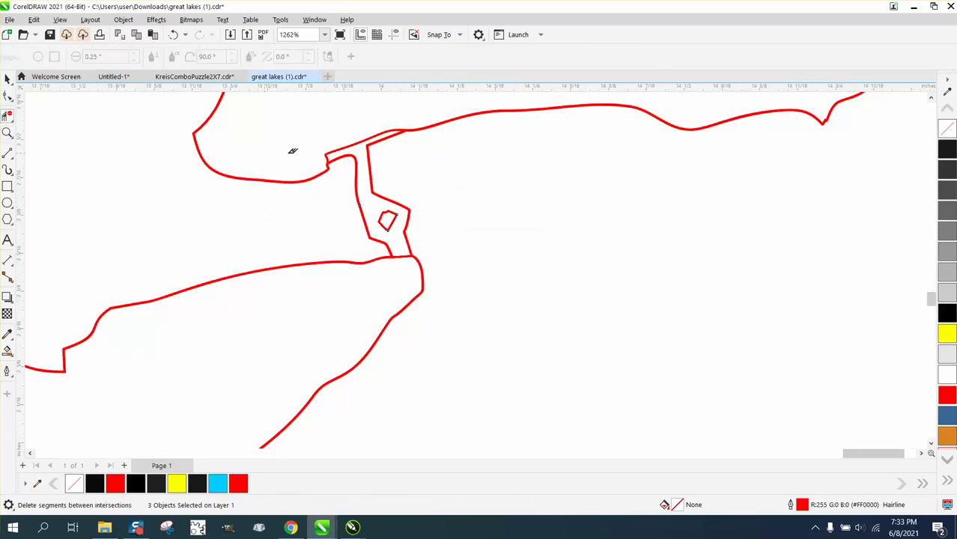
click(351, 141)
click(334, 150)
click(406, 254)
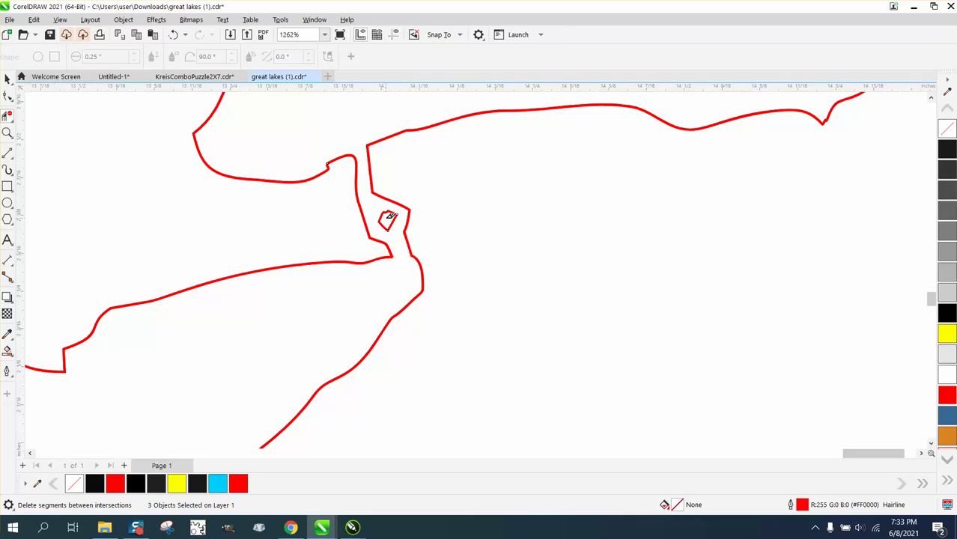
click(385, 217)
click(396, 218)
click(395, 215)
click(382, 227)
scroll(448, 270, down, 3)
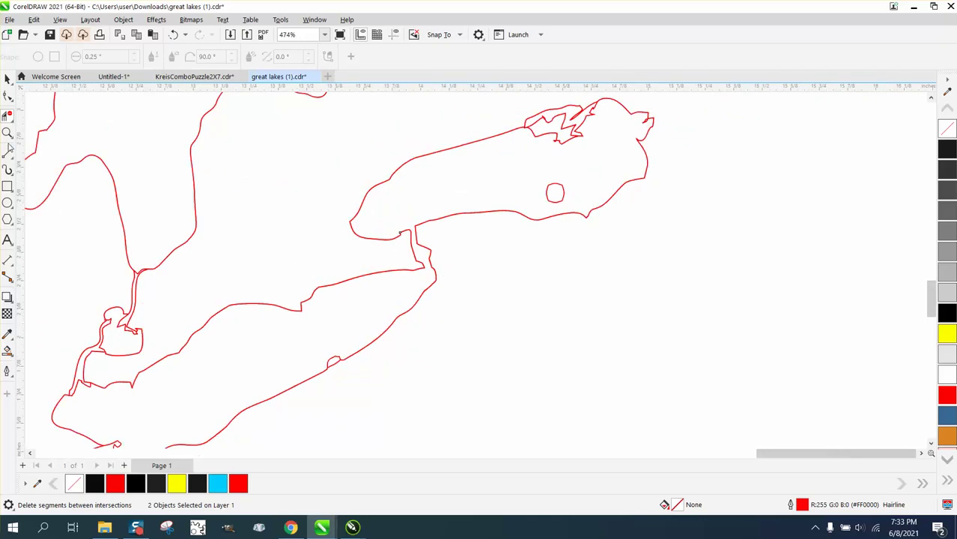
Step: Zoom on the lower lake's western shore and remove its small loop, long stray diagonal, hook and stub
mouse_move(7, 153)
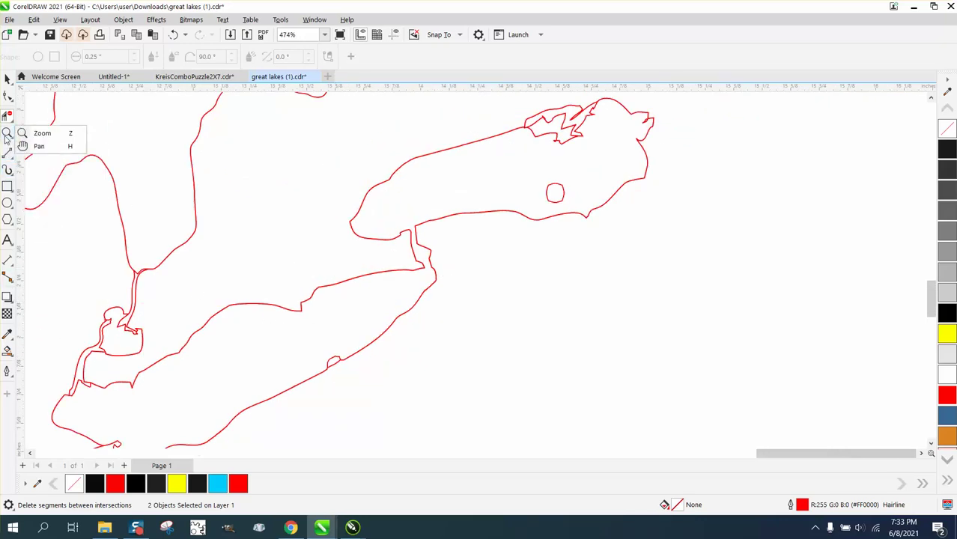
click(7, 132)
drag(47, 343, 188, 409)
click(9, 116)
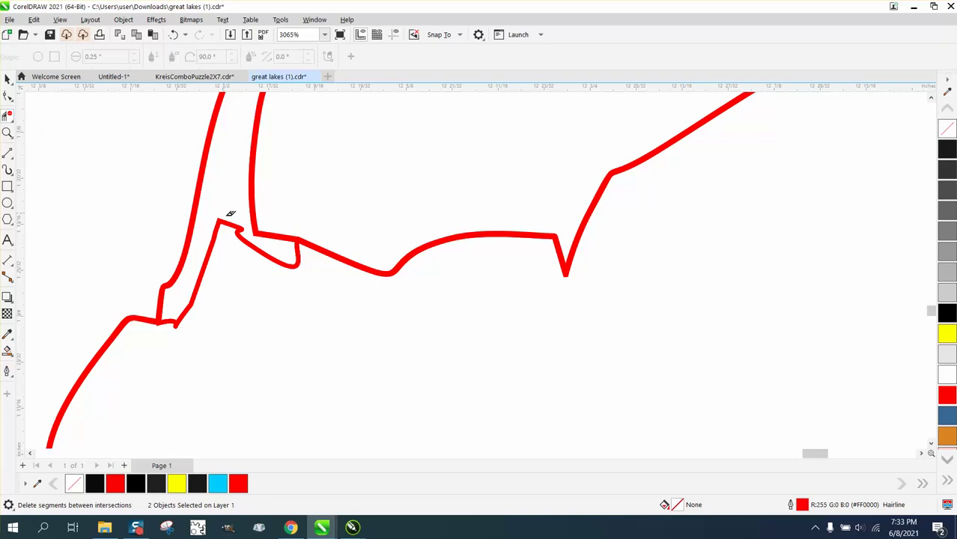
click(233, 236)
click(292, 265)
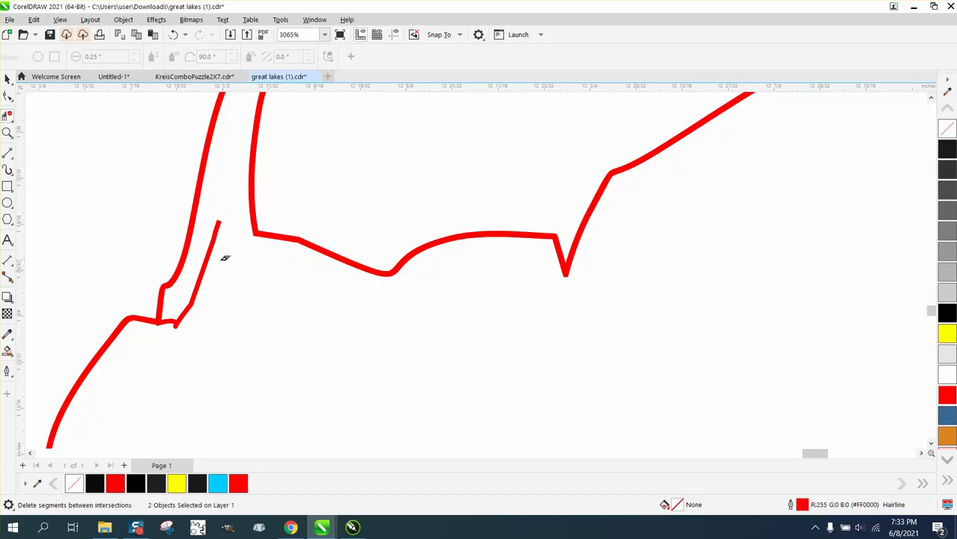
click(203, 269)
click(181, 316)
click(217, 230)
Step: Trim the narrow spike's inner line plus nearby stubs and short diagonals, undoing the last deletion
scroll(305, 343, down, 2)
scroll(305, 342, down, 1)
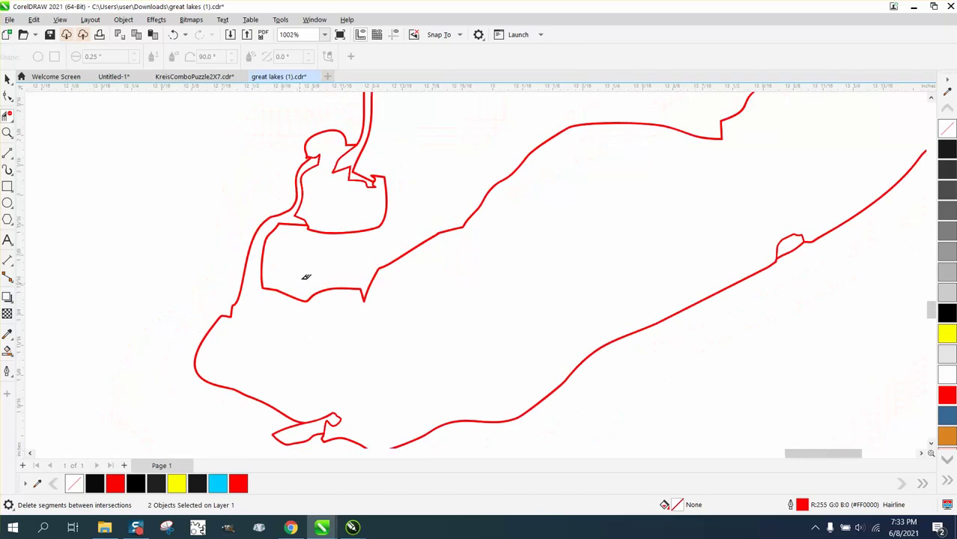
click(303, 202)
click(303, 215)
click(343, 166)
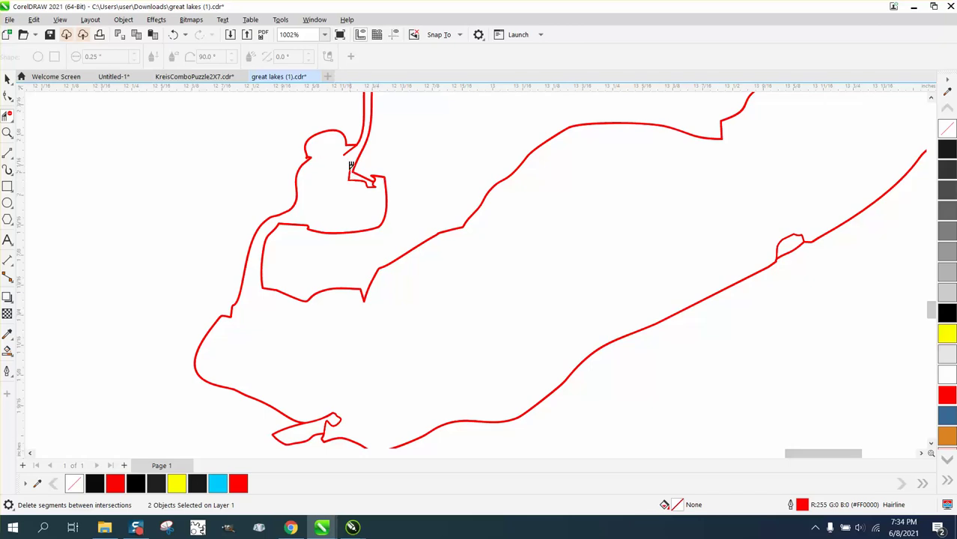
click(347, 153)
click(356, 175)
scroll(328, 212, down, 2)
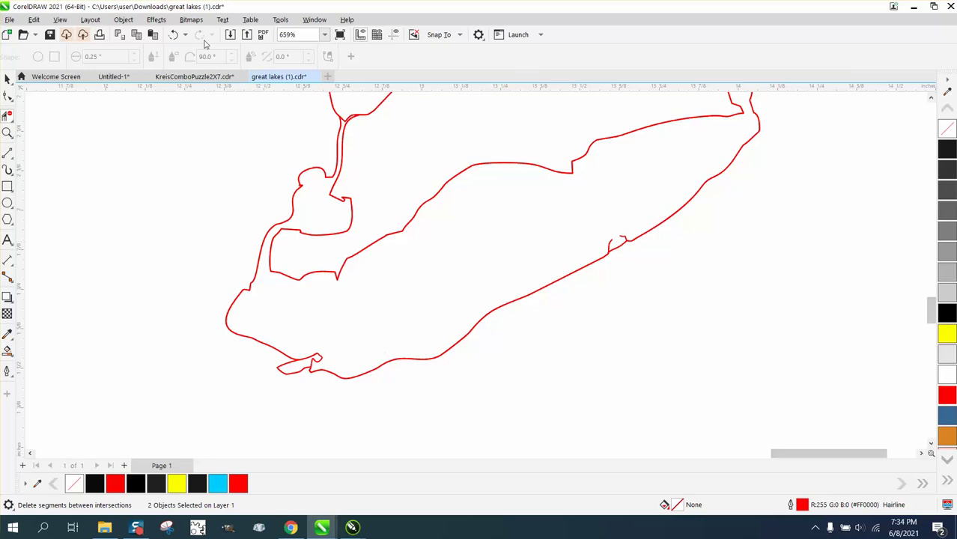
click(178, 35)
Step: Zoom into the Lake Michigan coast and delete the doubled zigzag strokes and the wedge's right side
scroll(654, 349, down, 5)
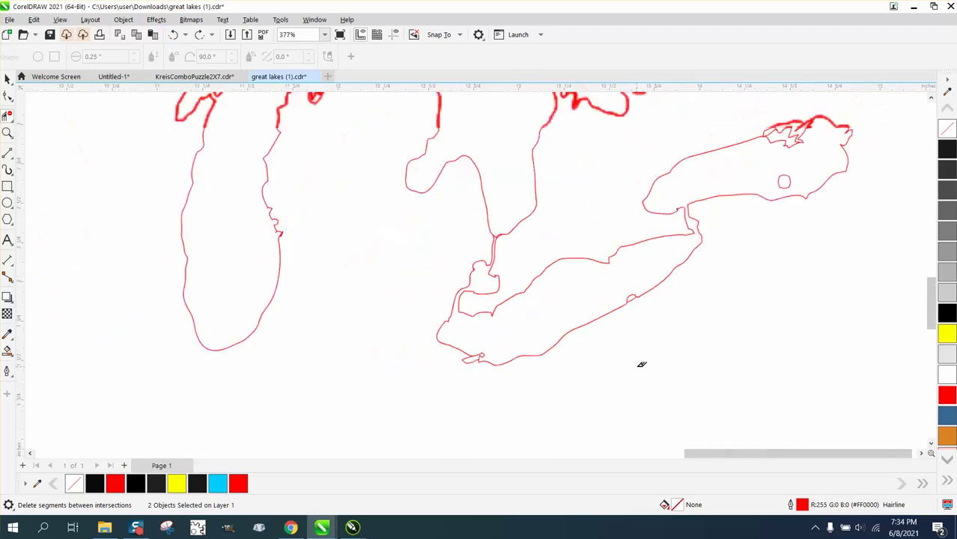
scroll(636, 368, down, 1)
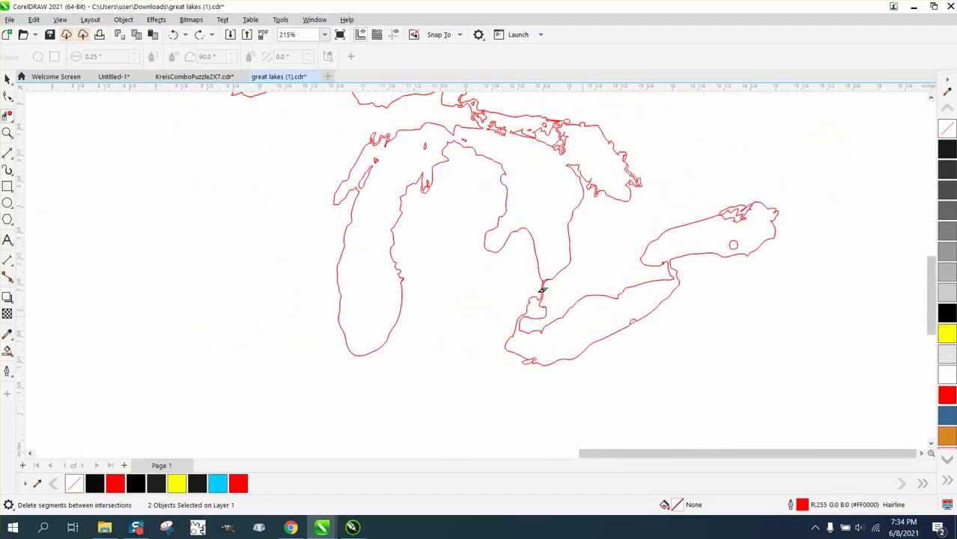
click(9, 135)
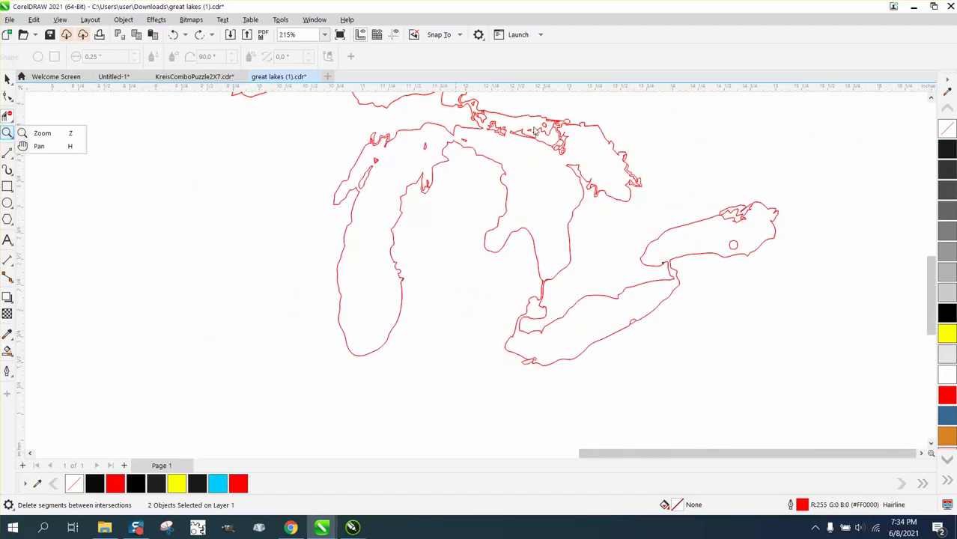
click(44, 131)
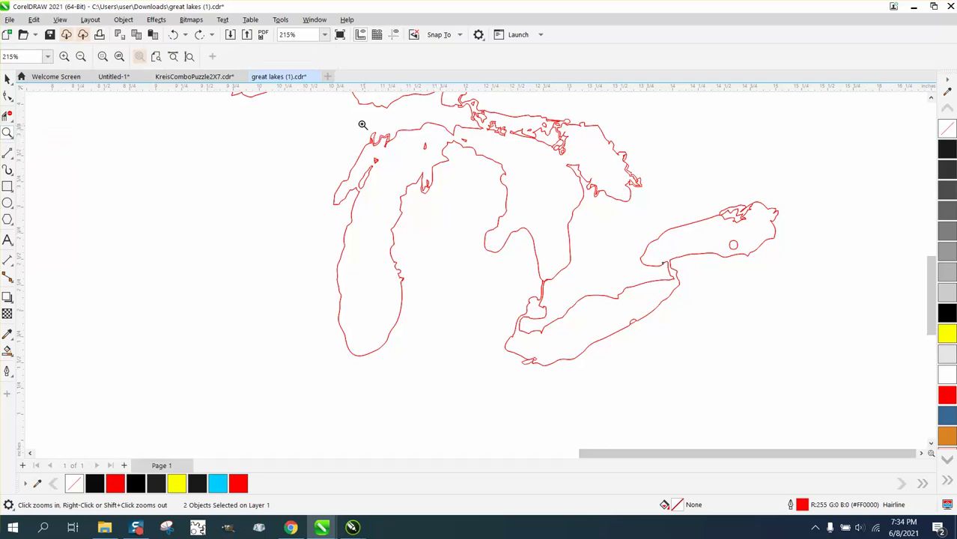
drag(374, 140, 442, 173)
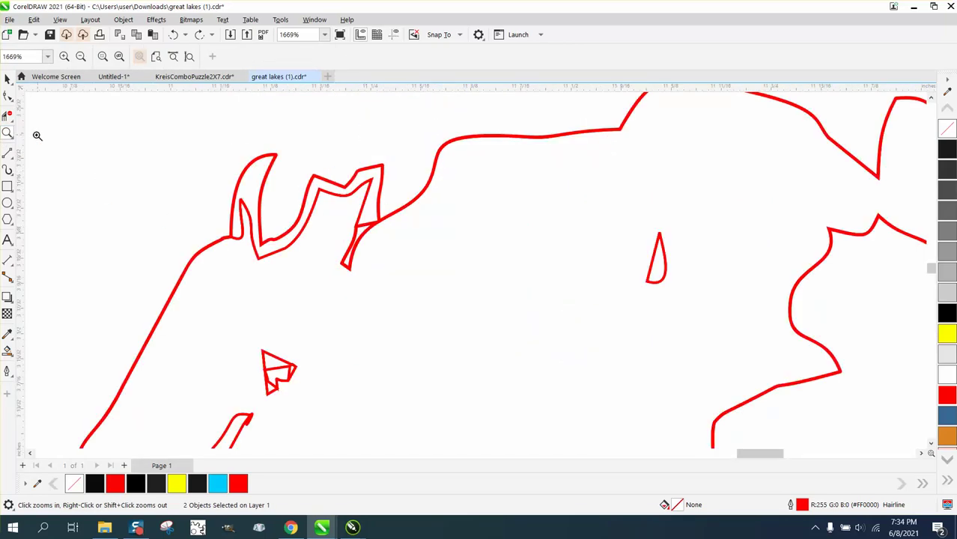
click(7, 117)
click(372, 219)
click(358, 256)
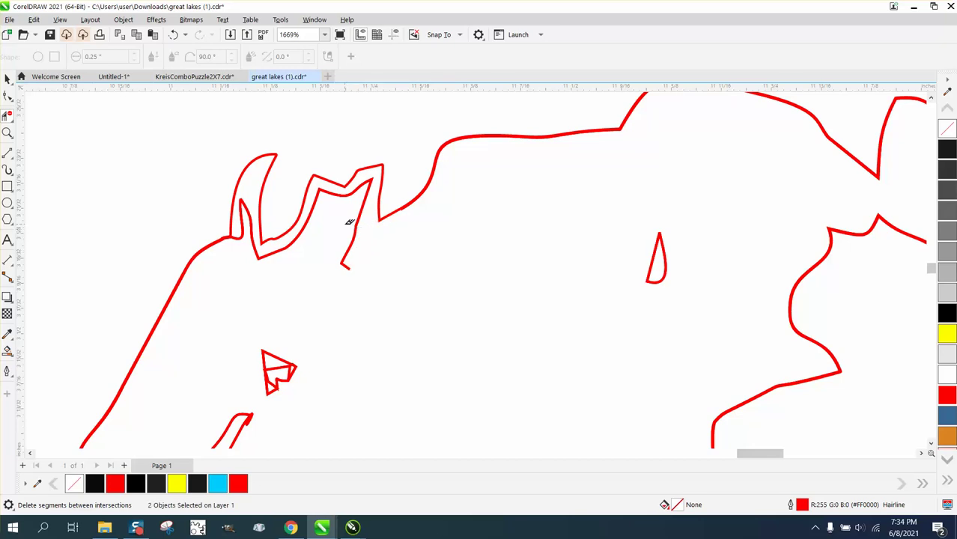
drag(307, 225, 365, 259)
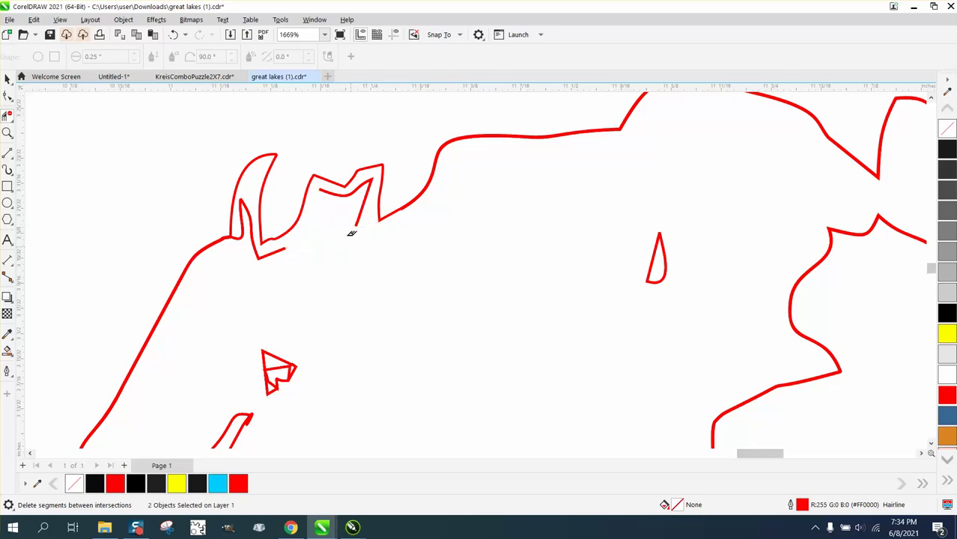
click(362, 207)
click(357, 224)
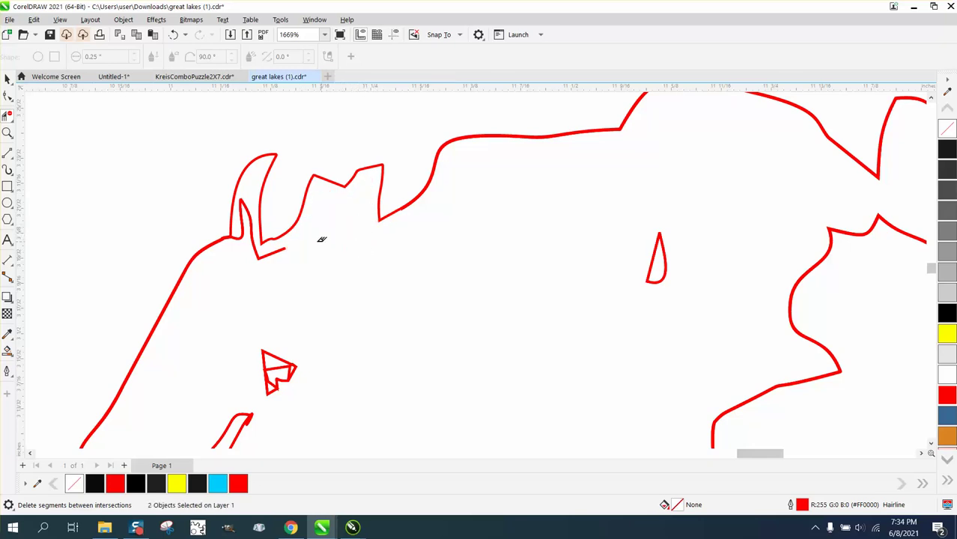
Step: Remove the wedge's bottom stroke, the hooked spur and the small stray triangle
click(283, 248)
click(244, 237)
click(256, 244)
drag(246, 333, 322, 394)
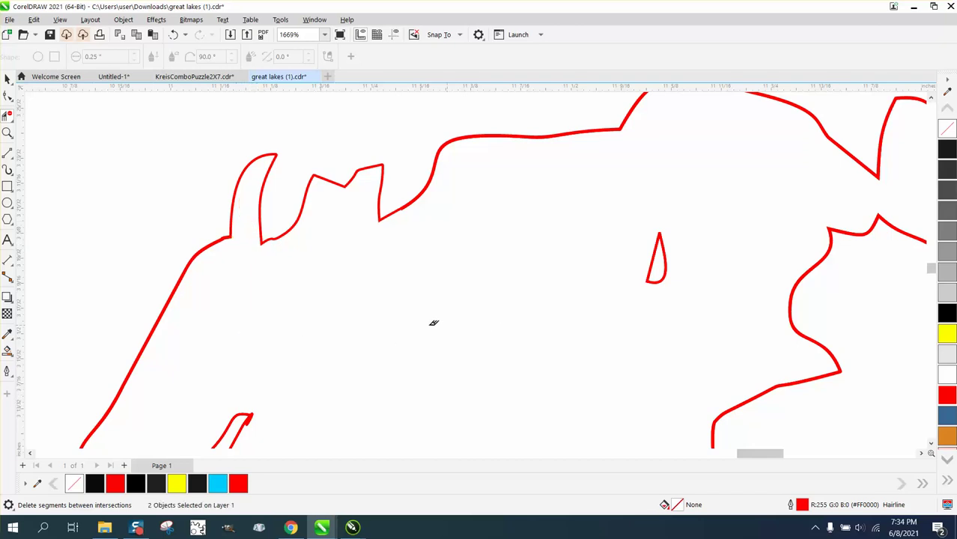
scroll(325, 387, down, 5)
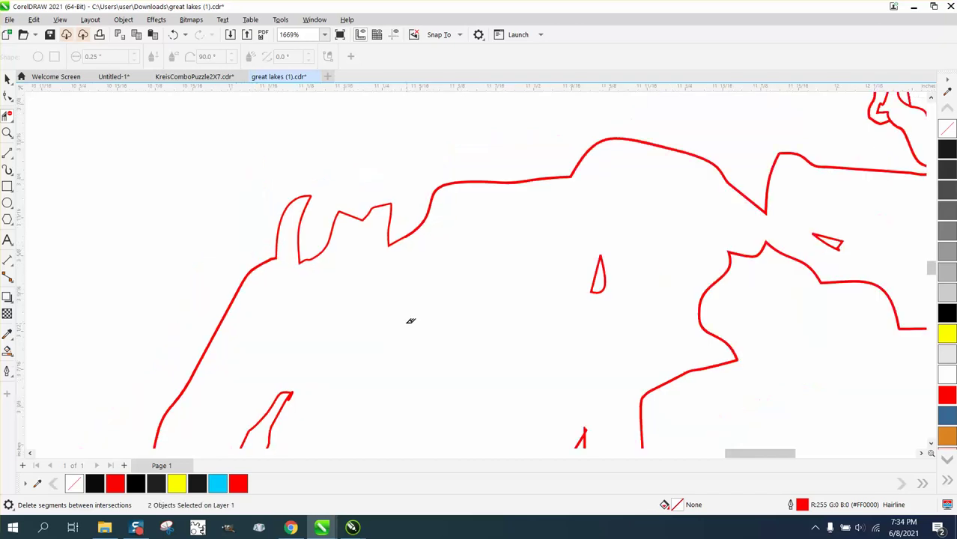
click(7, 132)
drag(341, 335, 380, 363)
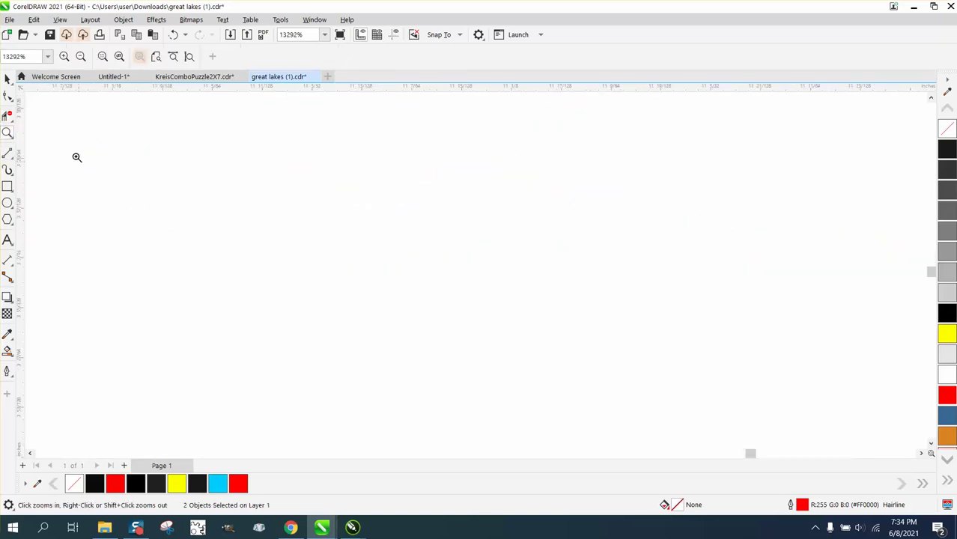
scroll(305, 246, down, 3)
Step: Select the small lake's red curve with the Shape tool and delete the extra node at its tip
click(7, 116)
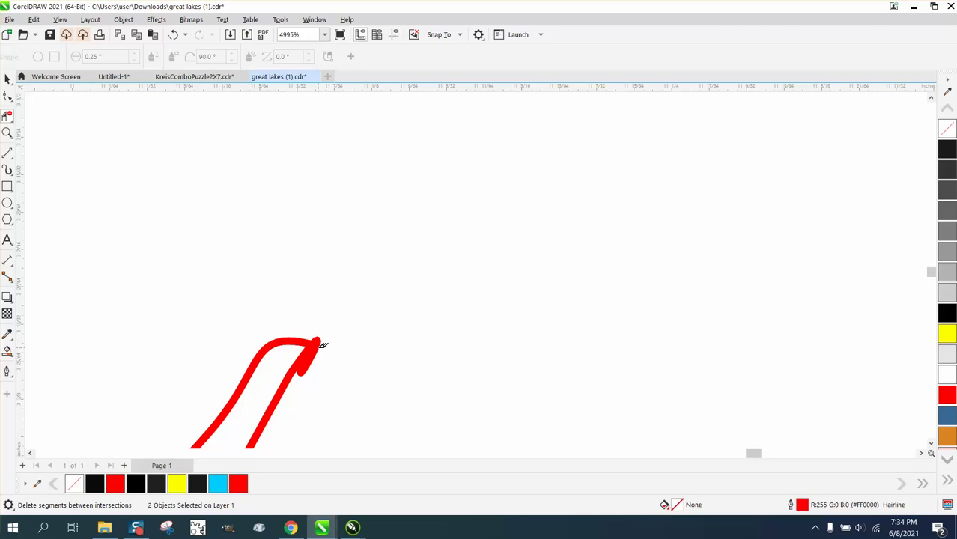
click(8, 95)
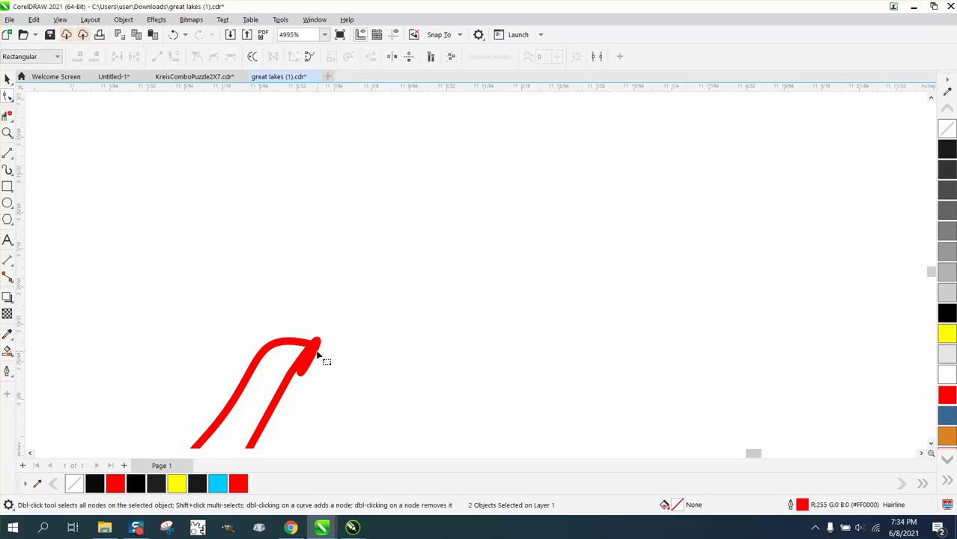
click(322, 351)
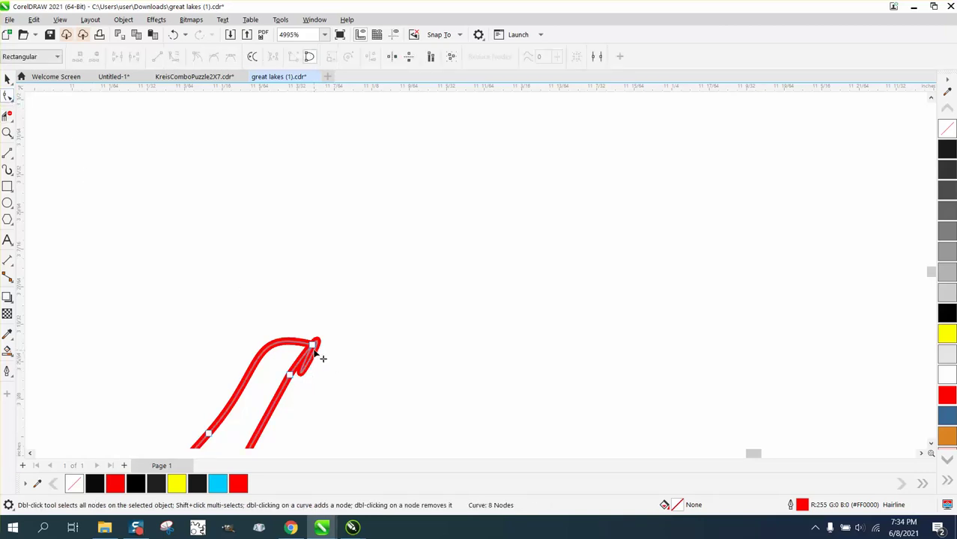
click(312, 346)
key(Delete)
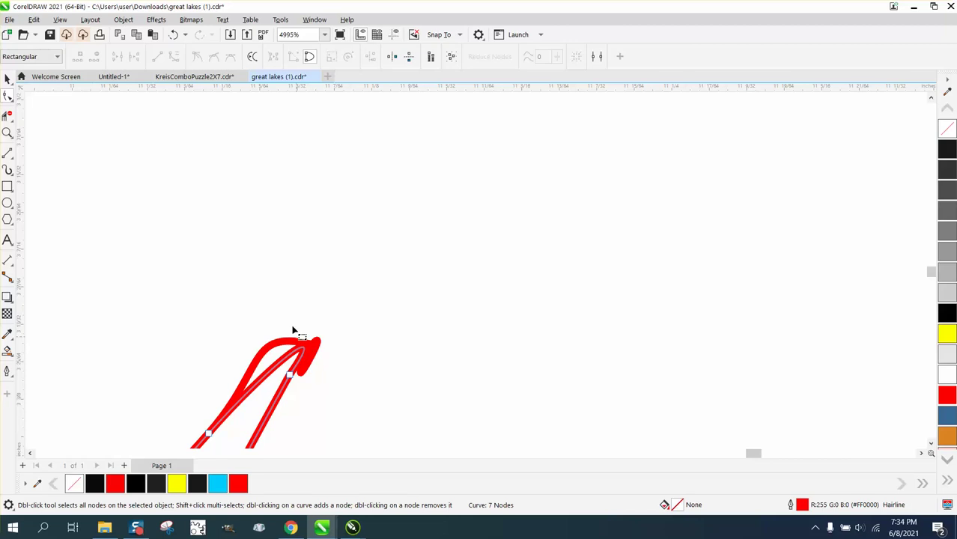
scroll(216, 271, down, 7)
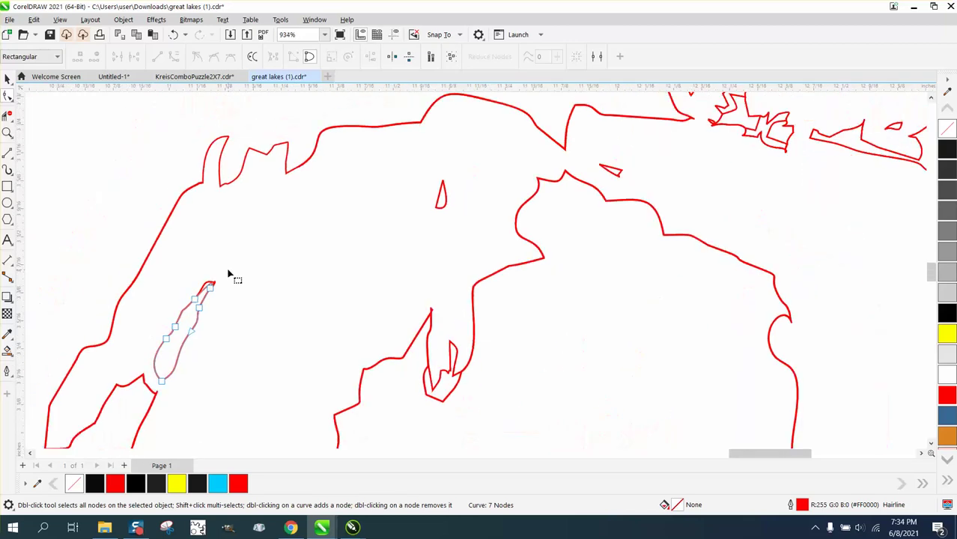
scroll(229, 275, down, 1)
drag(111, 245, 270, 384)
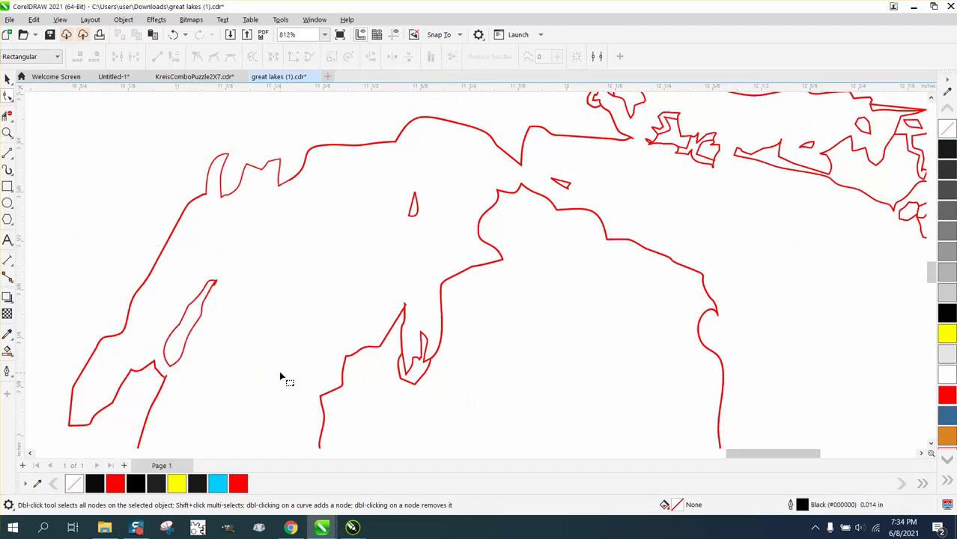
Step: Zoom closely on the lake tip and remove a second extra tip node
click(7, 132)
drag(188, 278, 271, 292)
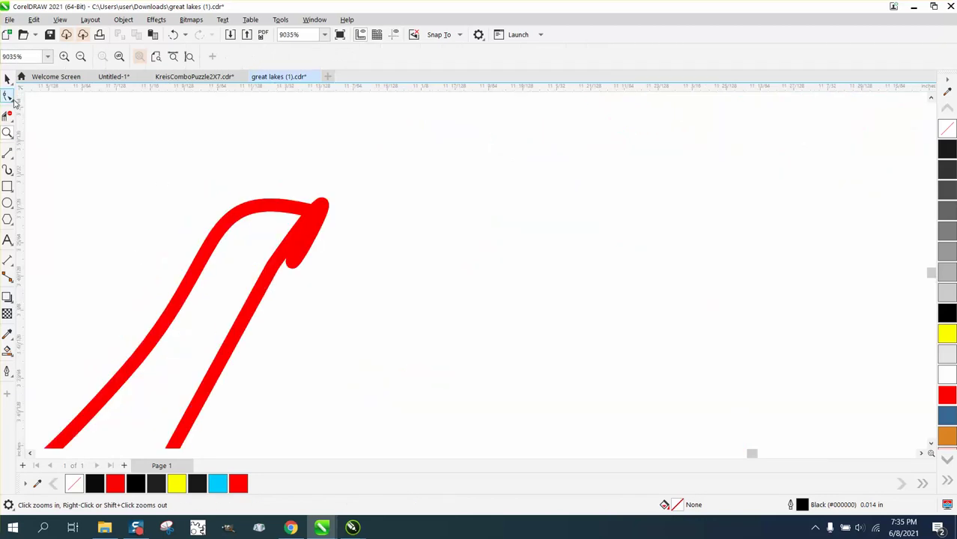
click(13, 103)
click(8, 95)
click(313, 215)
double_click(314, 214)
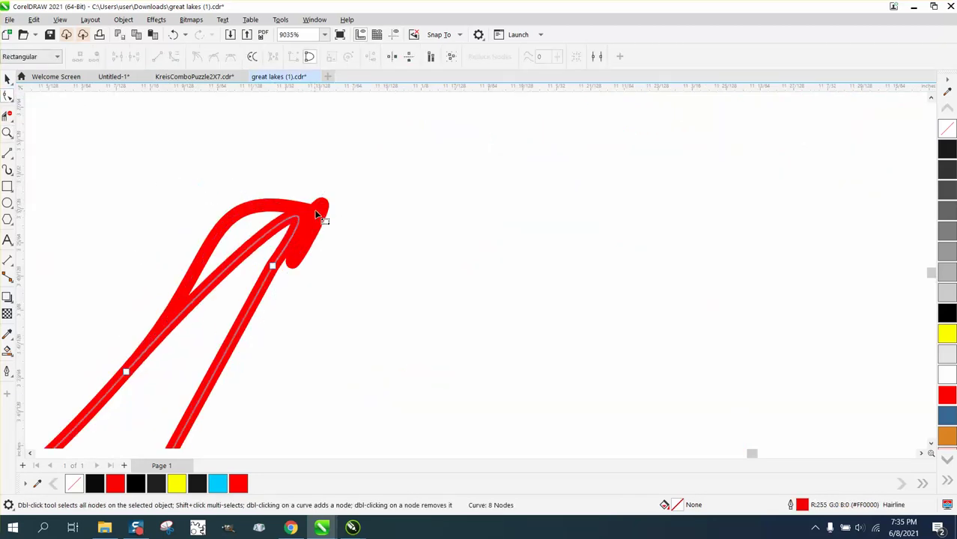
Step: Reselect the curve, zoom on its tip and remove the leftover node, leaving 7 nodes
scroll(258, 230, down, 5)
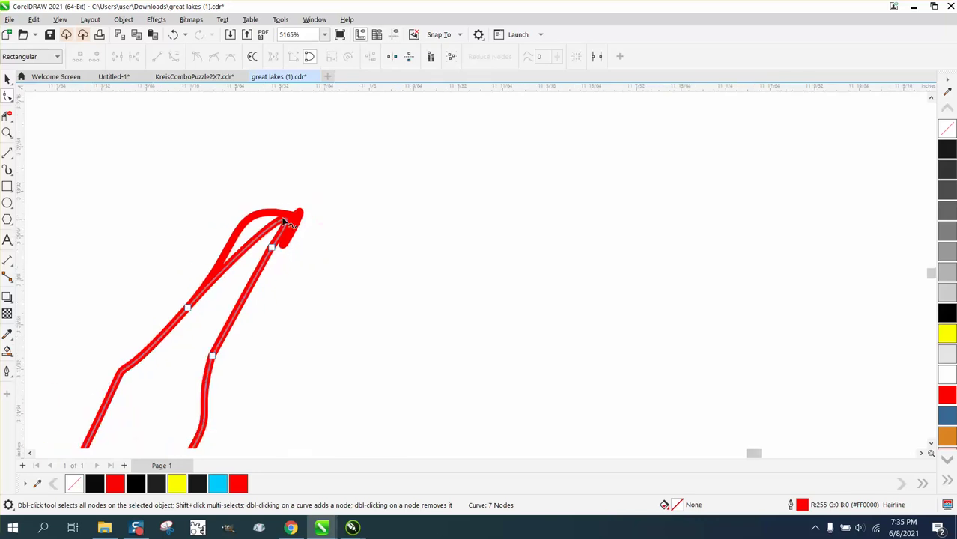
drag(154, 193, 398, 348)
click(287, 218)
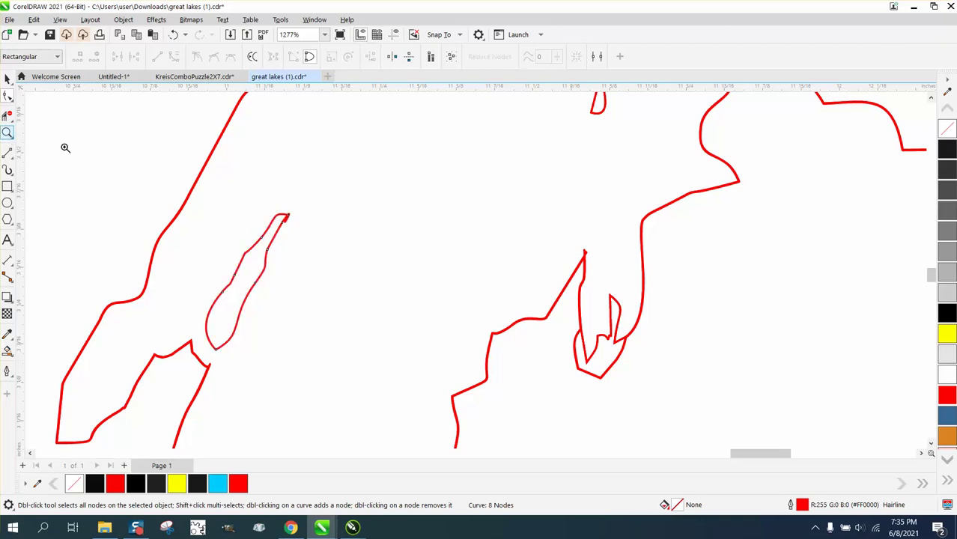
click(7, 133)
drag(268, 205, 340, 242)
click(8, 95)
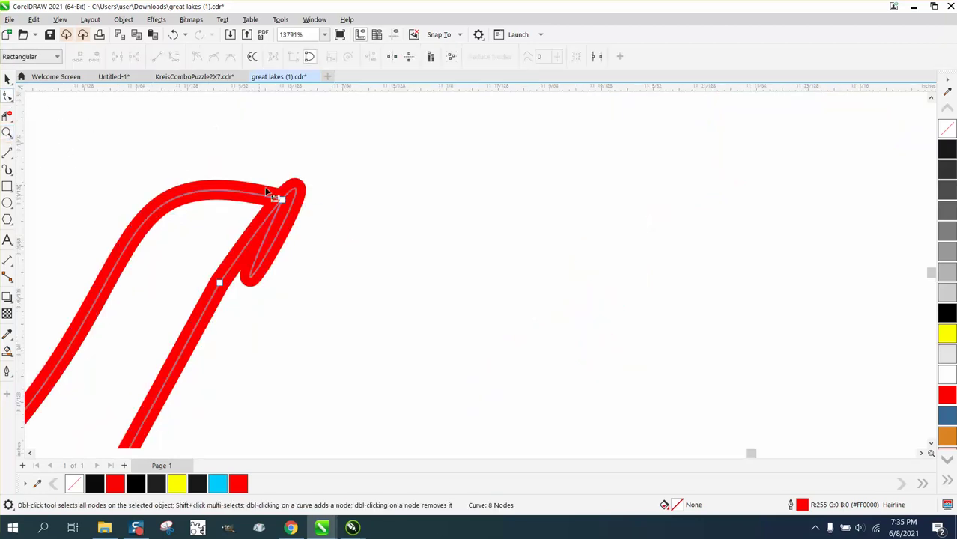
double_click(282, 199)
scroll(295, 209, down, 5)
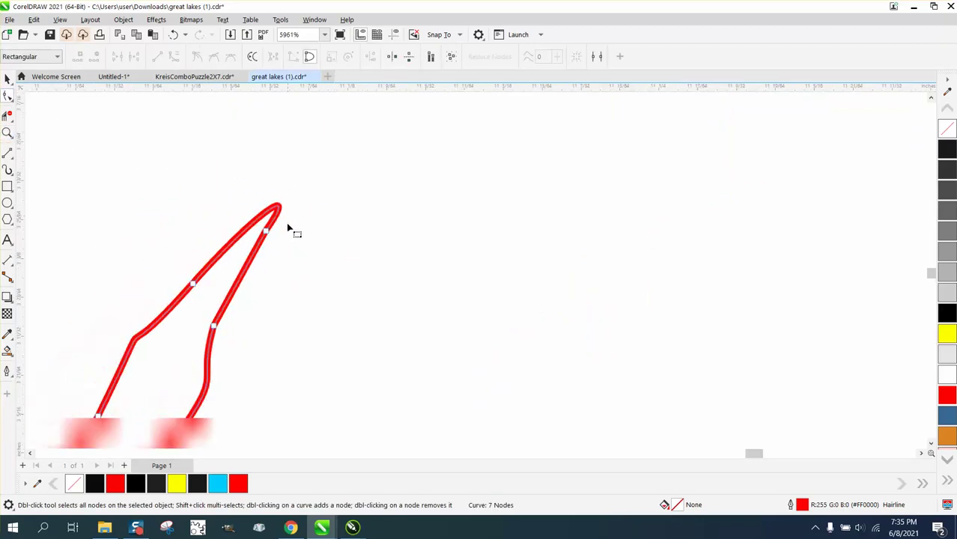
scroll(323, 274, down, 4)
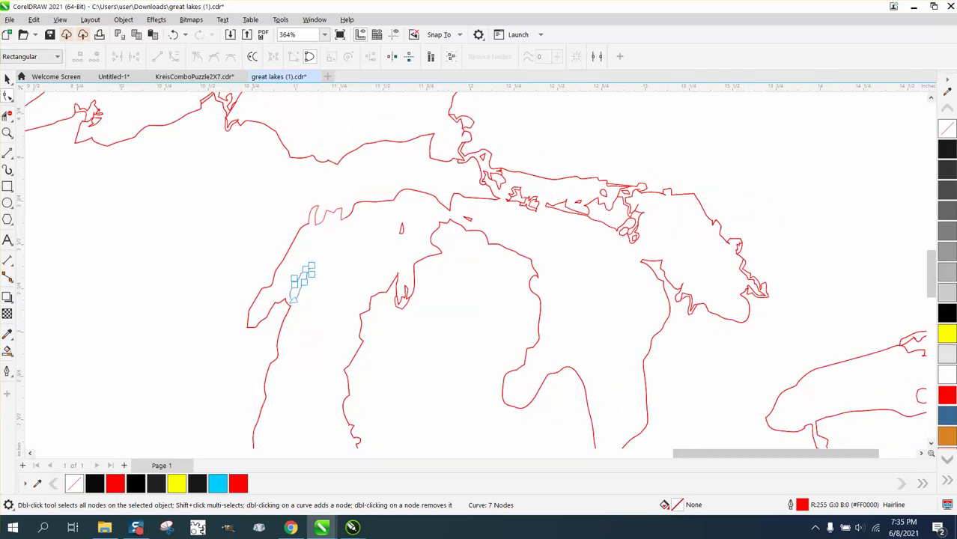
Step: Zoom into the tangled coastline and delete the stray segment and duplicate outer line near the neck
click(8, 132)
click(33, 133)
drag(440, 131, 531, 179)
click(7, 95)
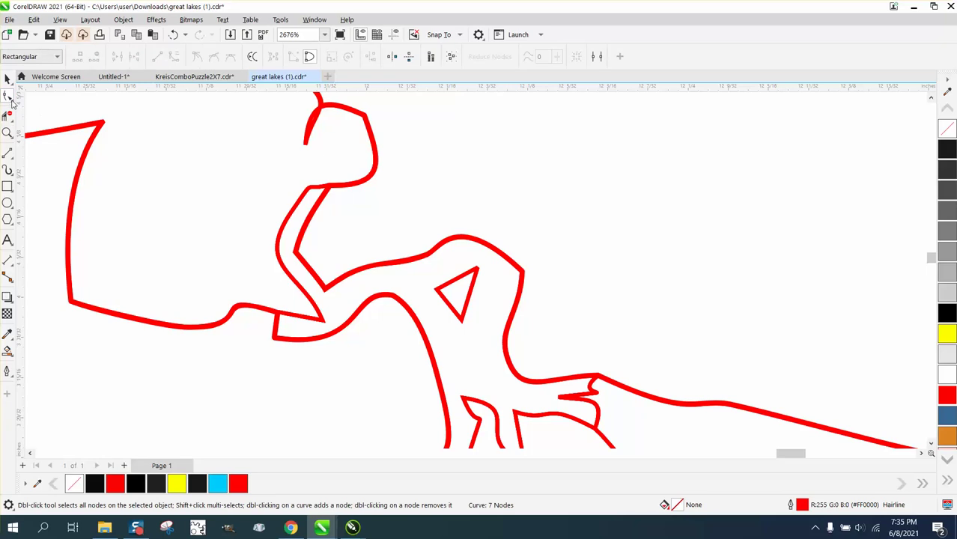
click(11, 120)
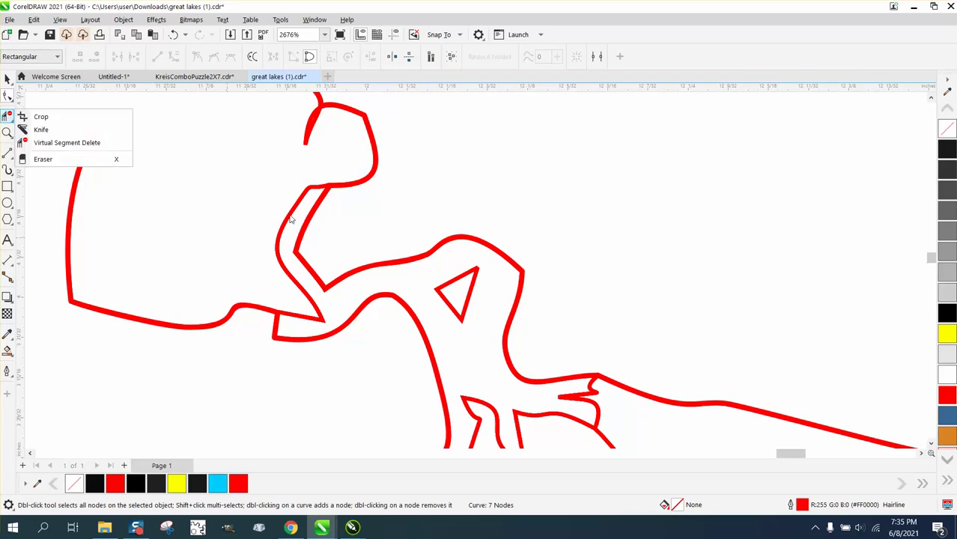
click(289, 216)
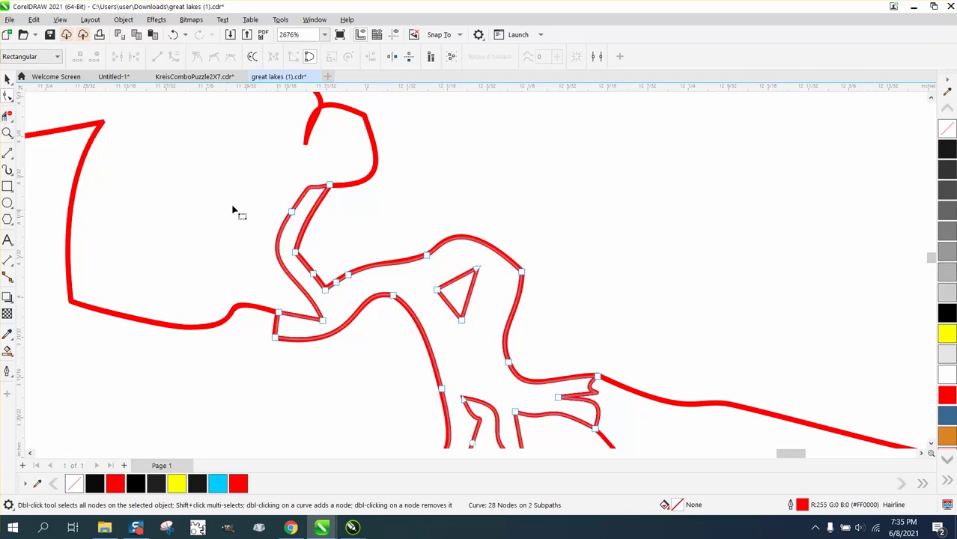
click(12, 118)
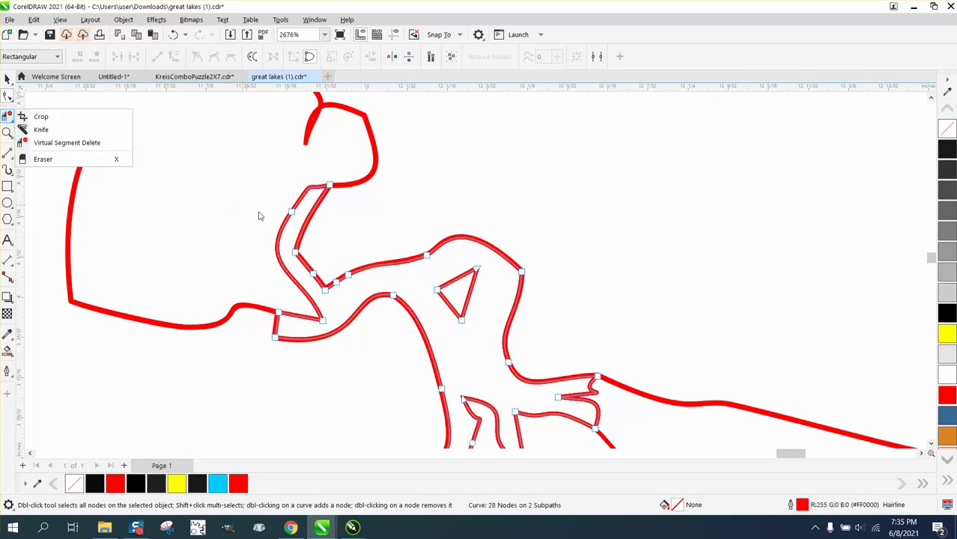
click(66, 142)
click(307, 131)
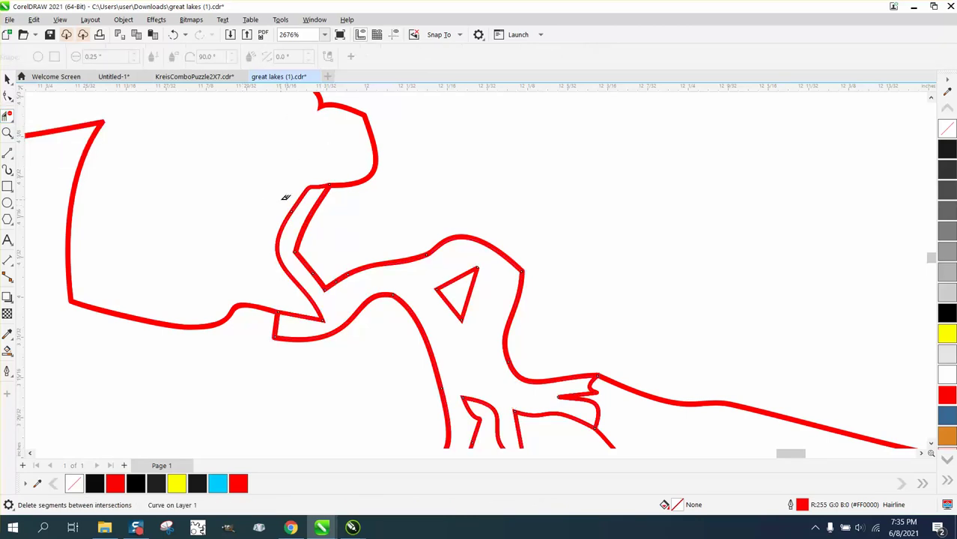
click(290, 212)
scroll(324, 300, down, 2)
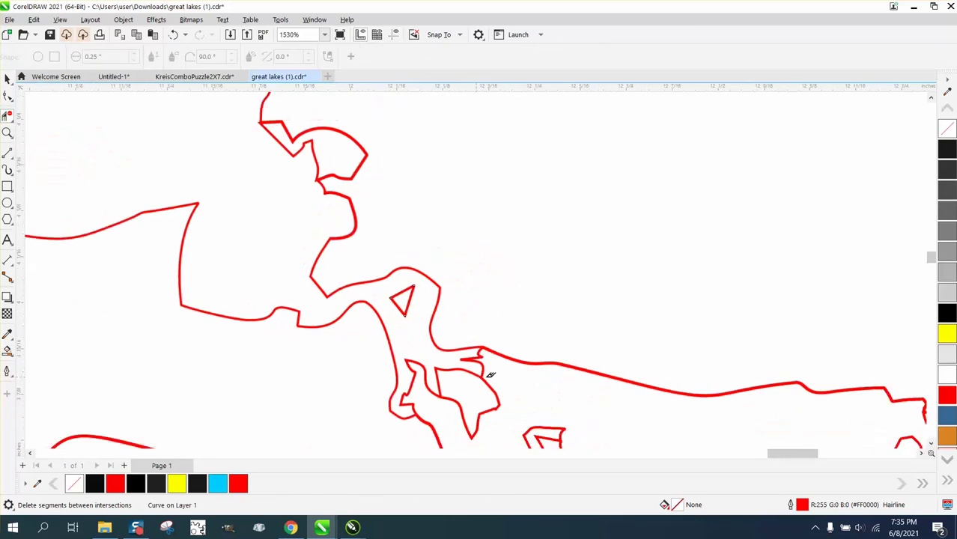
Step: Delete the cluster of small stray segments and stubs below the outline
click(480, 357)
click(430, 381)
click(413, 371)
click(408, 392)
click(413, 402)
scroll(406, 395, down, 4)
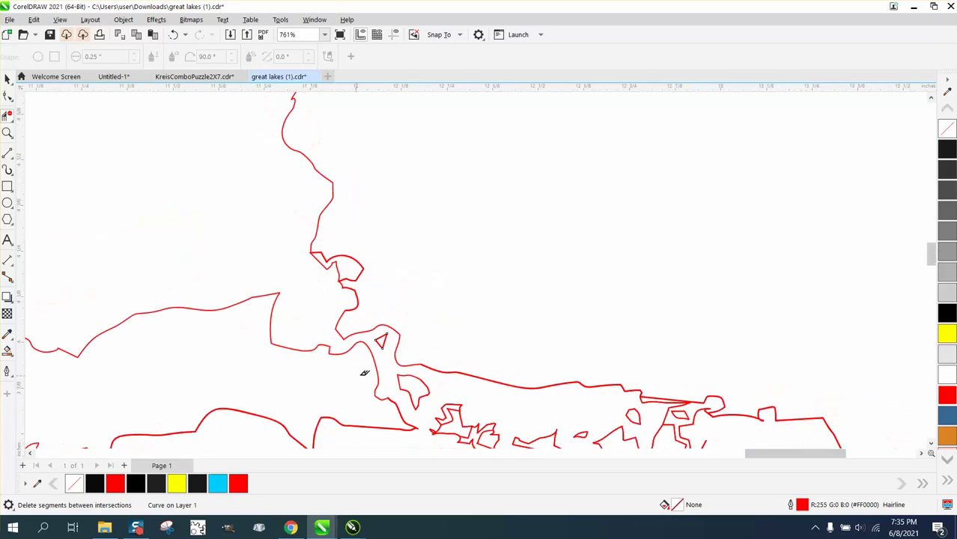
Step: Zoom in and remove the stray diagonals, hook, arrowhead line and the rising curved segment with its hook
click(7, 133)
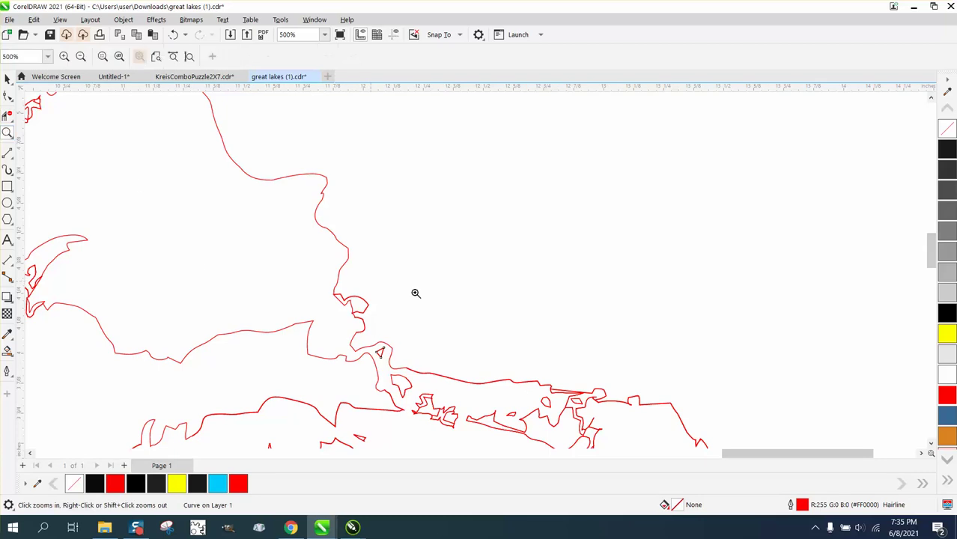
drag(480, 355, 648, 428)
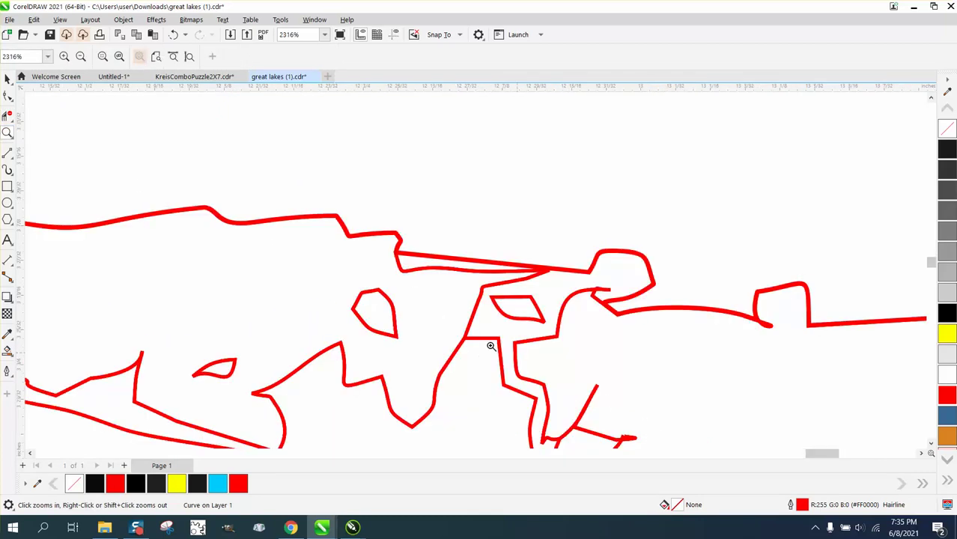
click(7, 114)
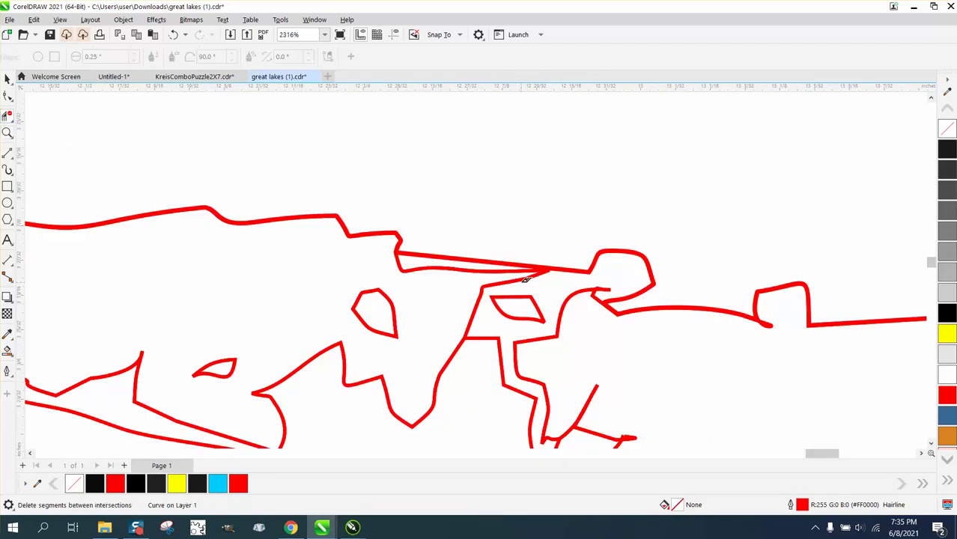
click(523, 276)
click(474, 309)
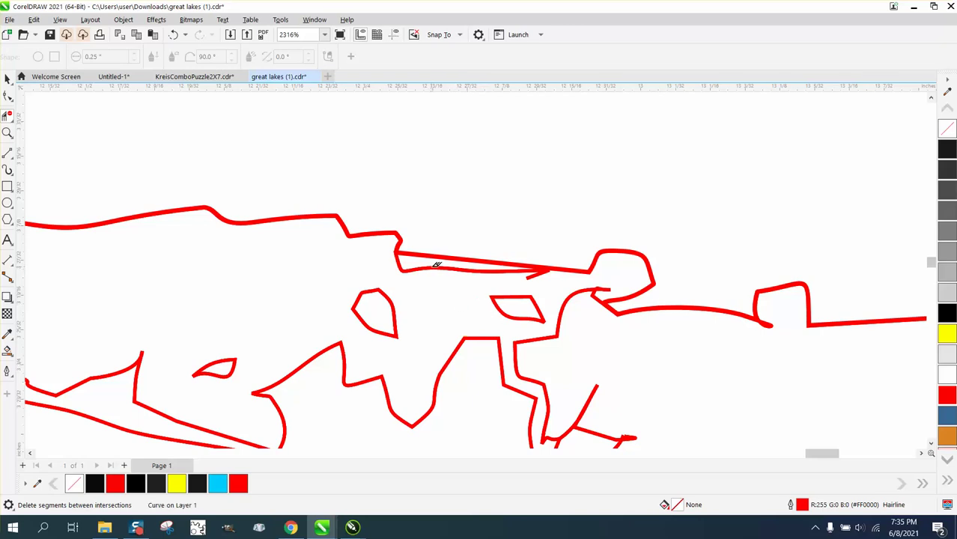
click(441, 271)
click(506, 268)
click(533, 272)
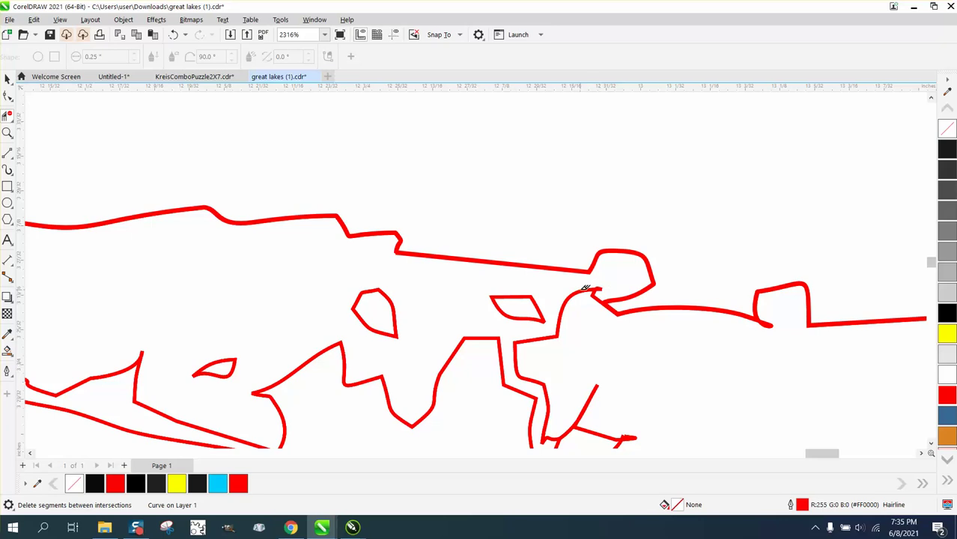
scroll(574, 287, up, 1)
click(581, 304)
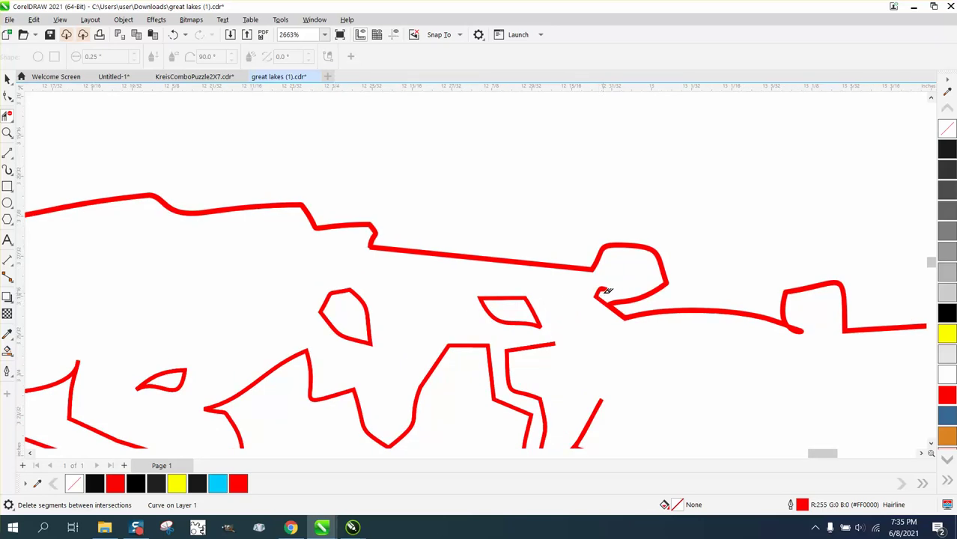
click(604, 293)
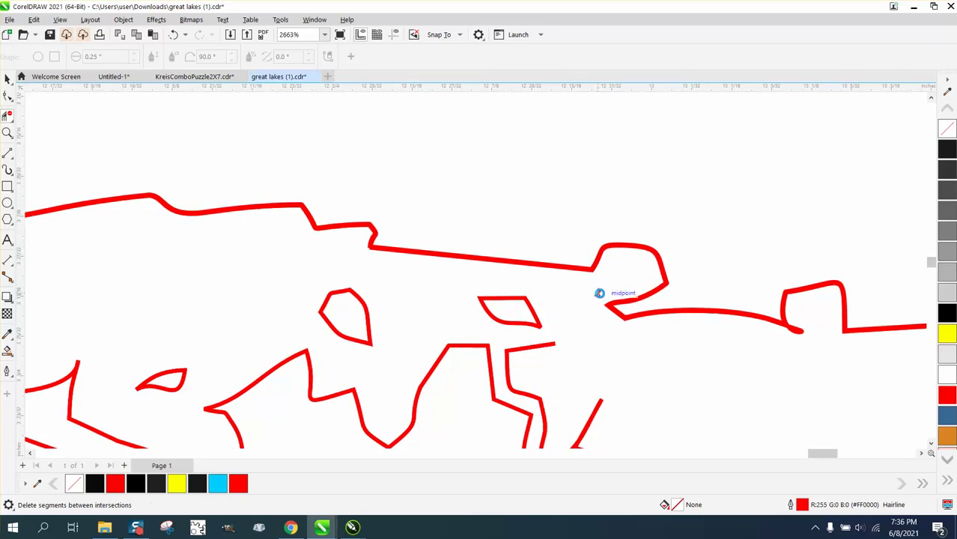
scroll(555, 303, down, 4)
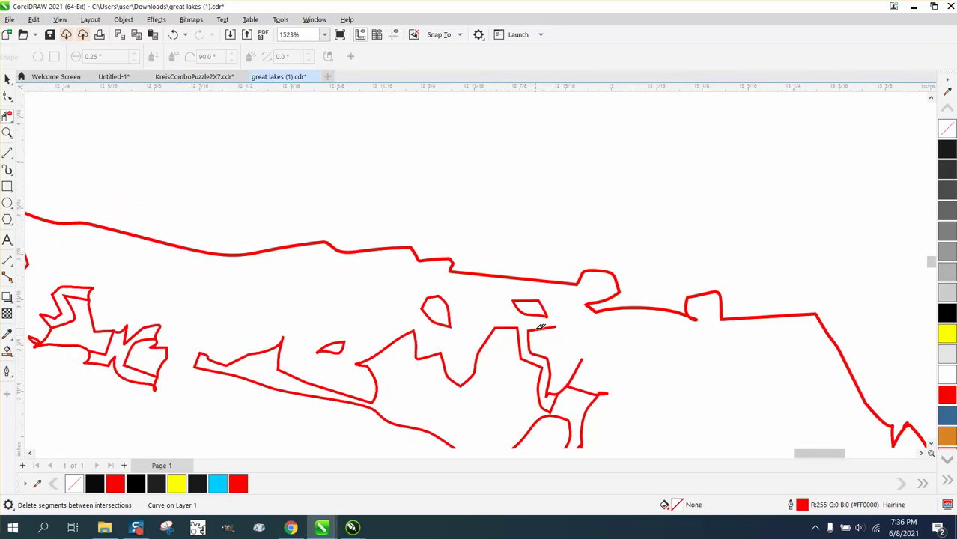
Step: Delete the inner shape's top and vertical strays, the diagonal and two hooks, undoing one mistaken deletion
key(F10)
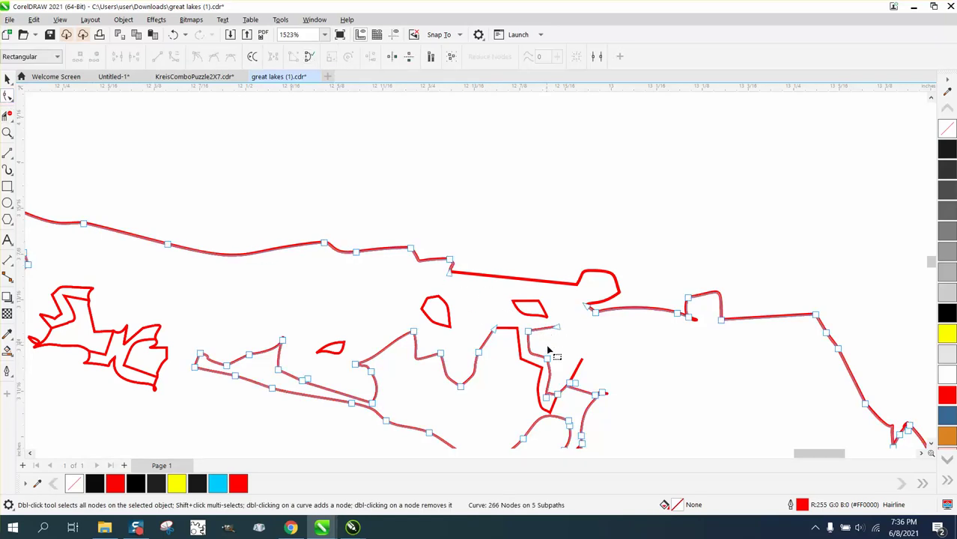
click(7, 133)
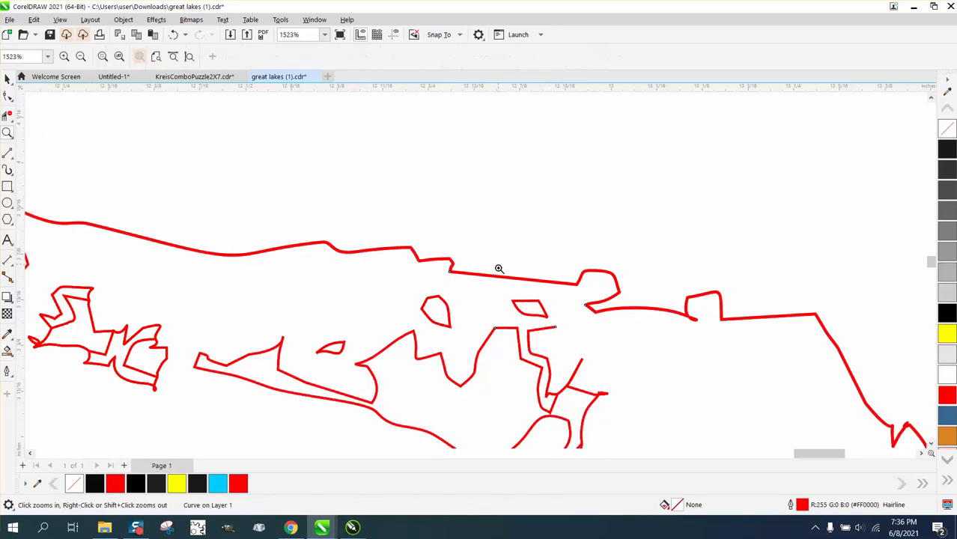
scroll(631, 406, up, 7)
click(7, 116)
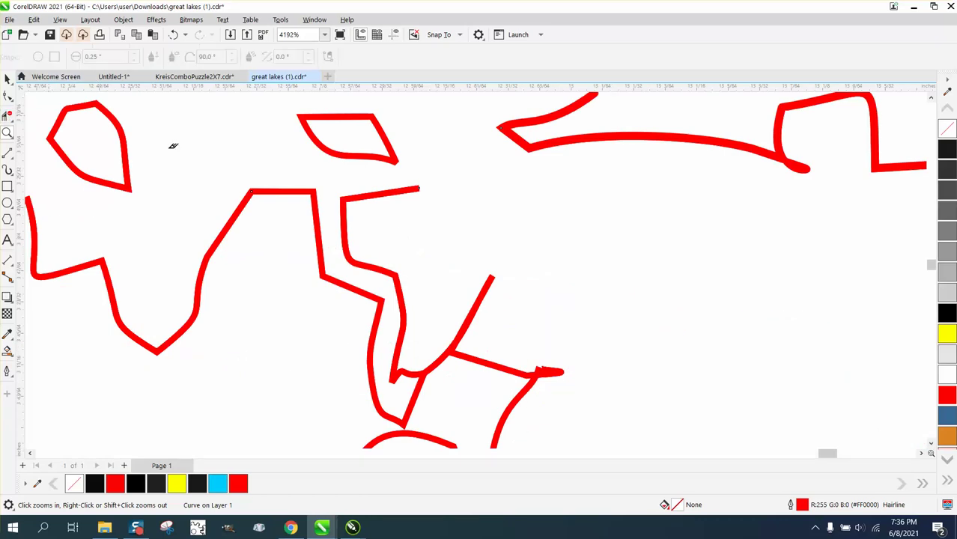
click(354, 193)
click(400, 271)
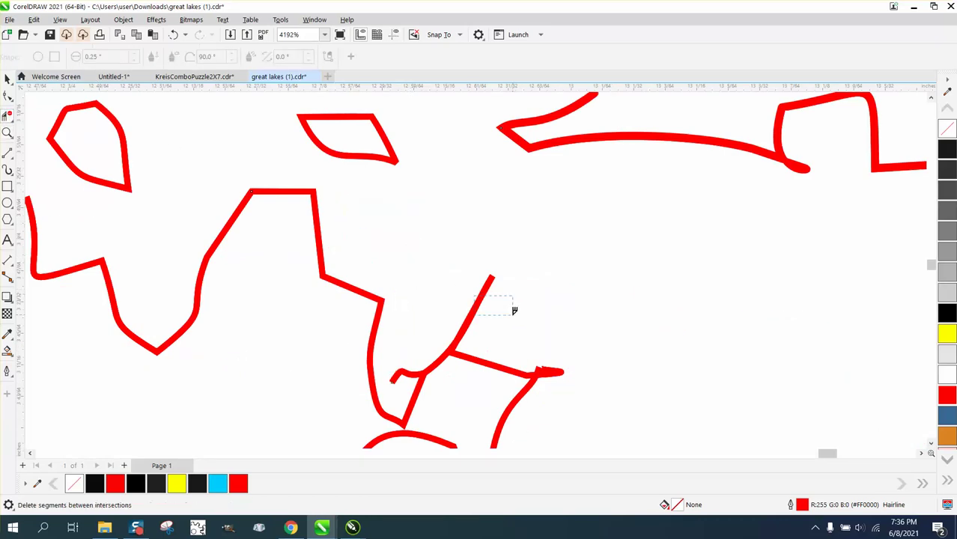
click(476, 307)
click(419, 371)
click(555, 370)
click(457, 341)
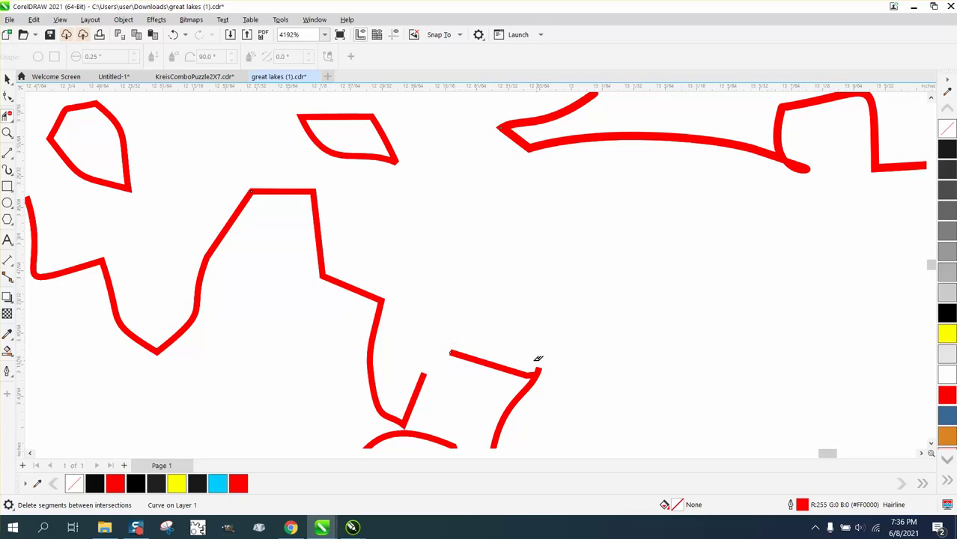
click(174, 35)
scroll(265, 145, down, 2)
scroll(516, 223, down, 3)
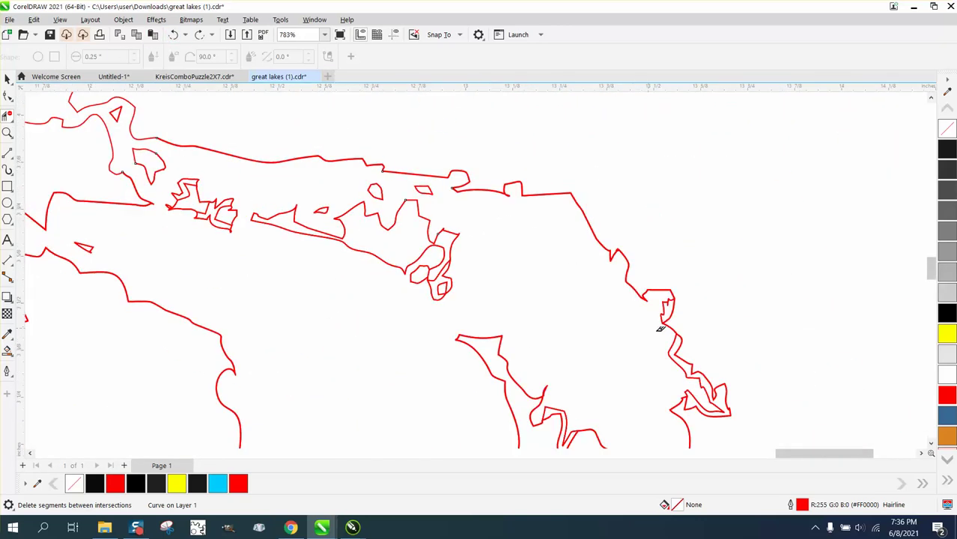
Step: Remove the tangled small loop, zigzag and inner segments at the coastline point, then trim the short tip
click(667, 310)
click(689, 371)
click(699, 395)
click(676, 358)
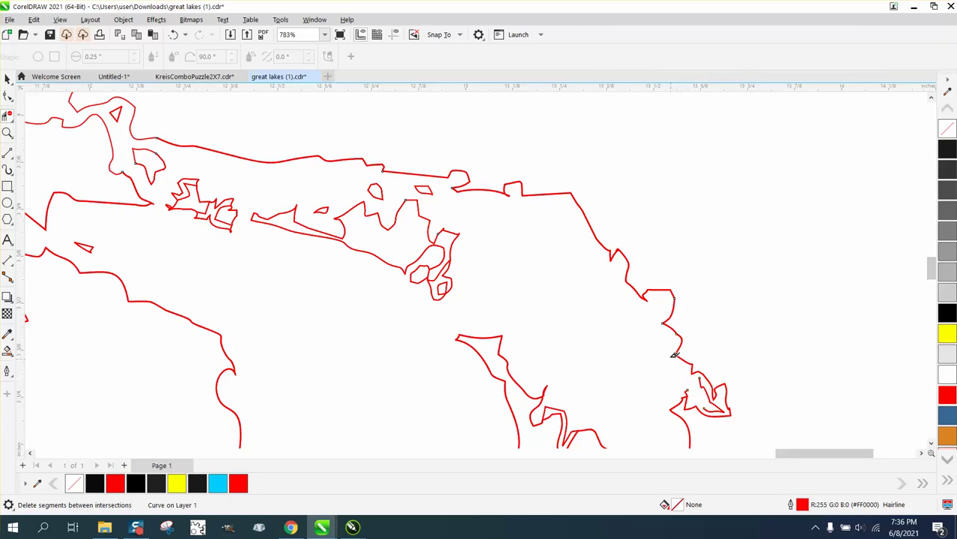
click(704, 383)
click(720, 405)
click(547, 387)
scroll(397, 309, down, 1)
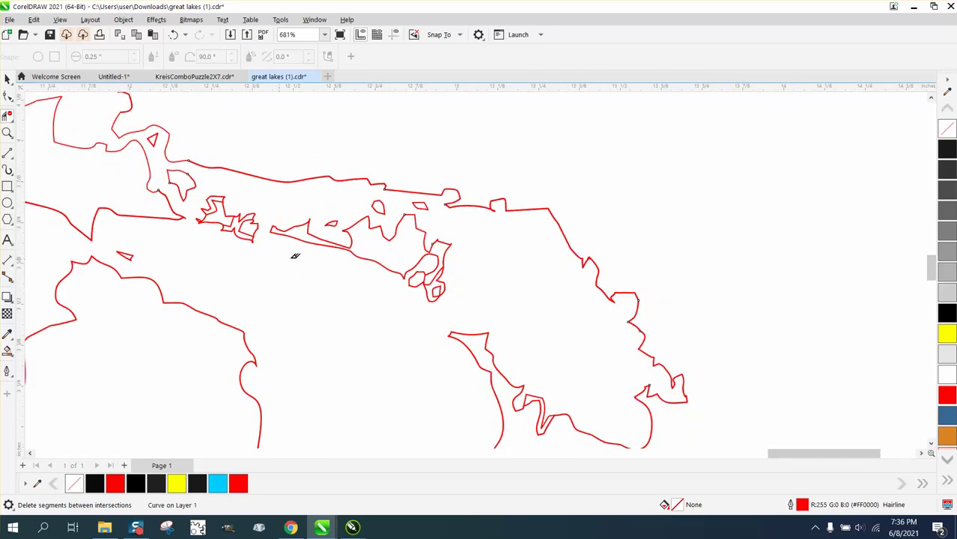
scroll(288, 247, down, 8)
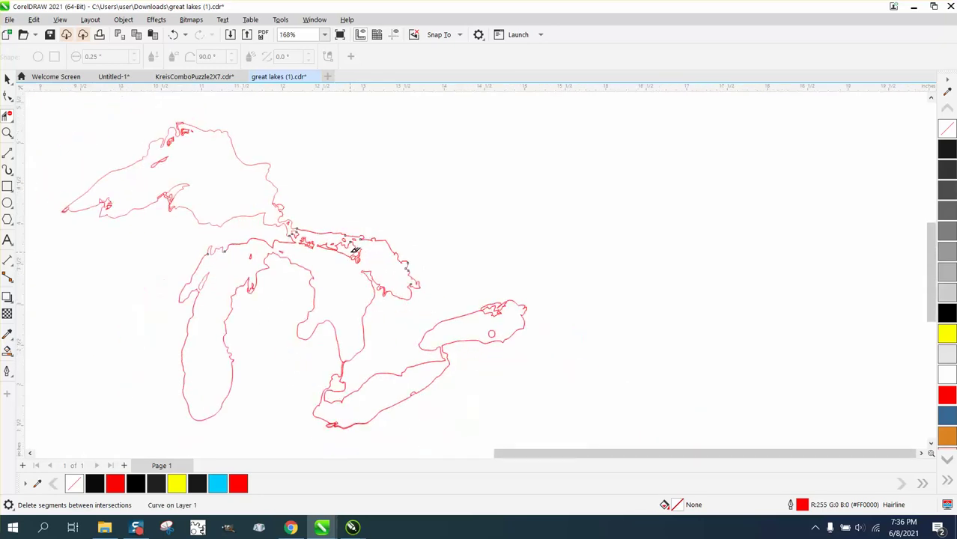
Step: Zoom into the Superior–Huron junction and delete the inner zigzag segment there with Virtual Segment Delete
click(7, 133)
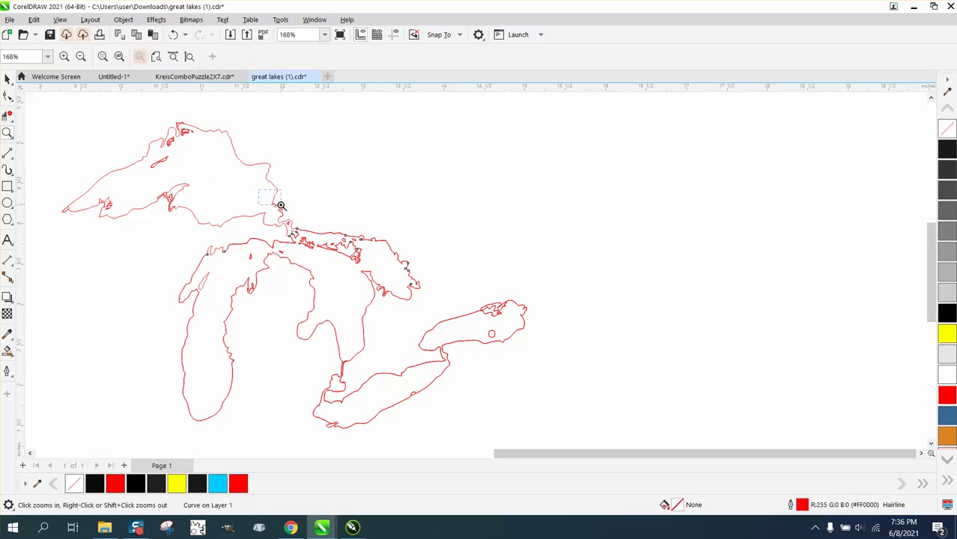
drag(277, 207, 288, 212)
scroll(345, 217, down, 8)
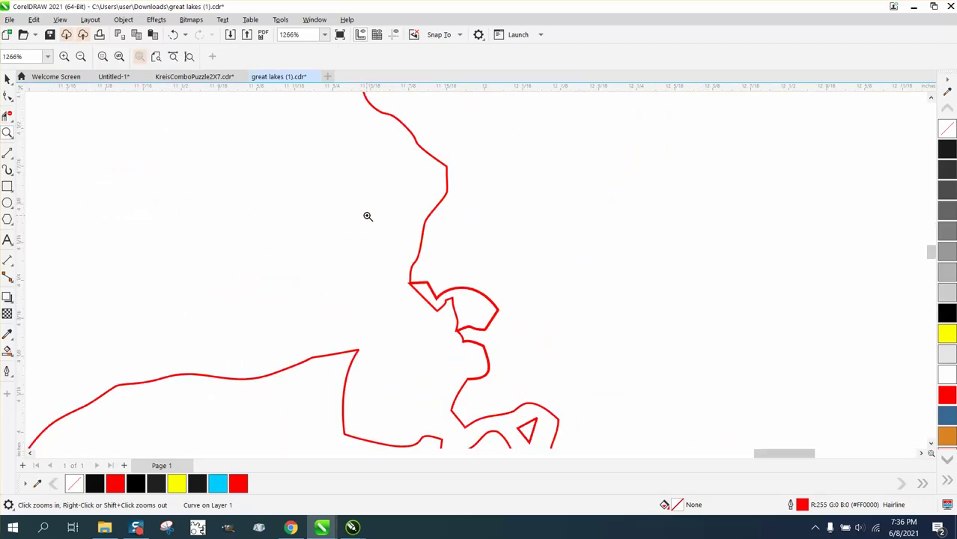
click(7, 116)
click(440, 307)
Step: Zoom in on the top of Lake Superior and marquee-delete the enclosed inner shapes
scroll(374, 261, down, 8)
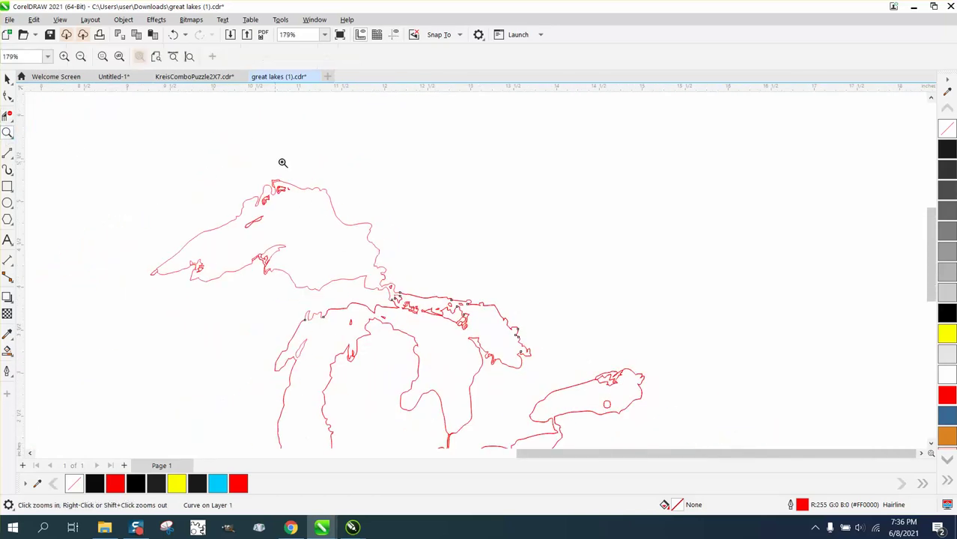
drag(270, 167, 321, 203)
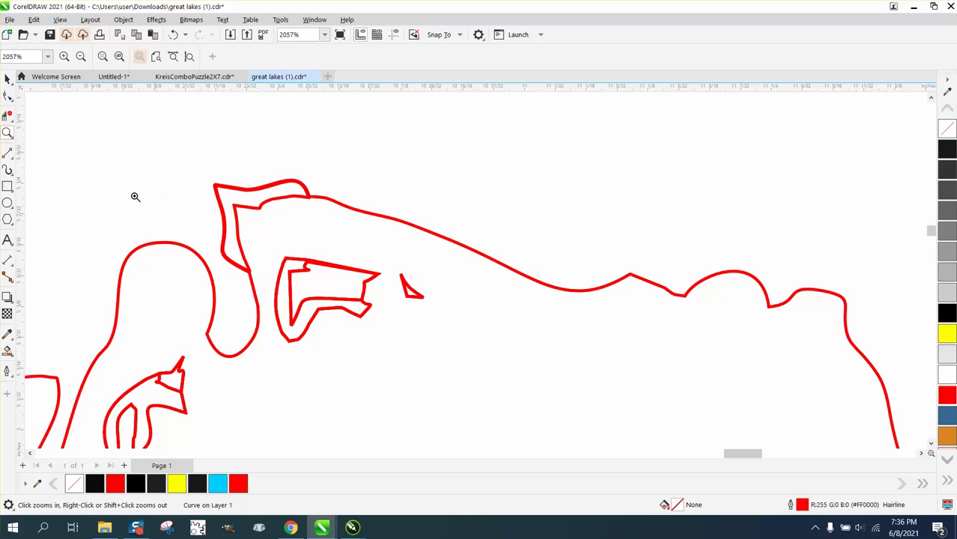
click(6, 117)
drag(275, 247, 447, 342)
scroll(310, 370, down, 2)
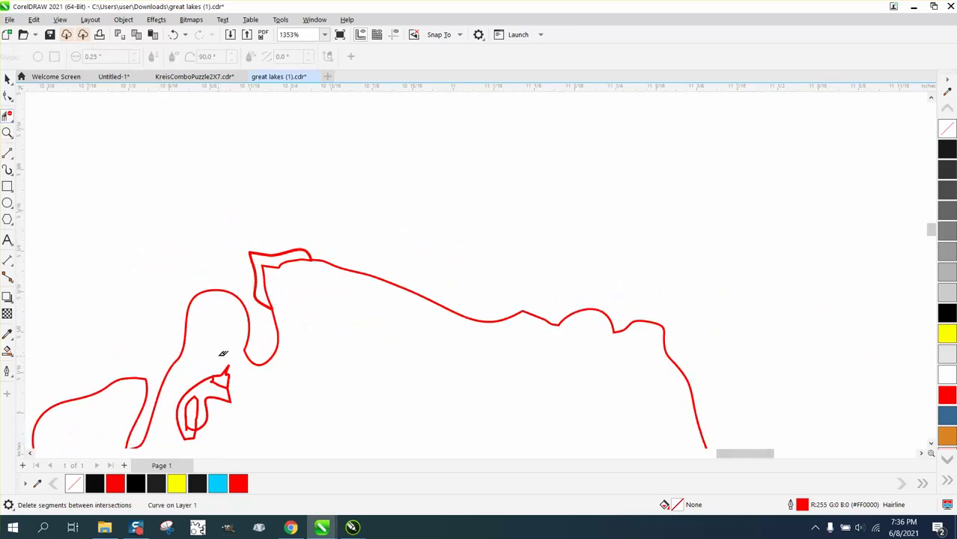
Step: Delete the small inner loop curves and the short inner segment at the outline's top
drag(229, 353, 212, 420)
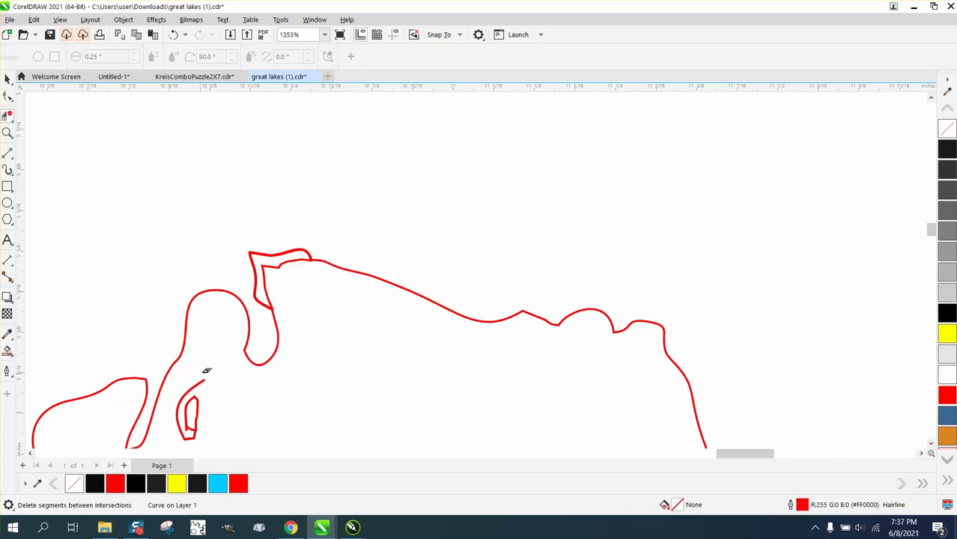
scroll(194, 438, down, 1)
click(185, 384)
scroll(185, 385, down, 2)
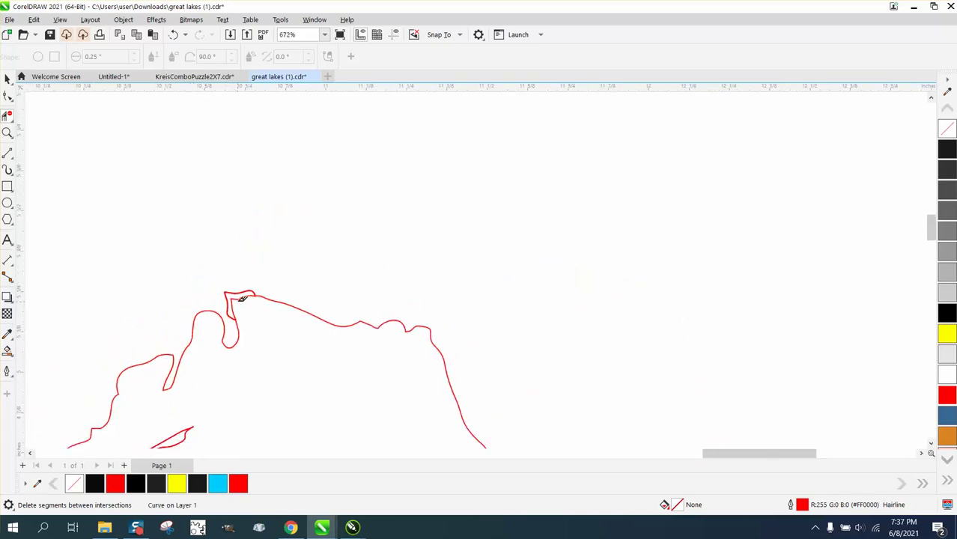
click(238, 297)
scroll(266, 315, down, 2)
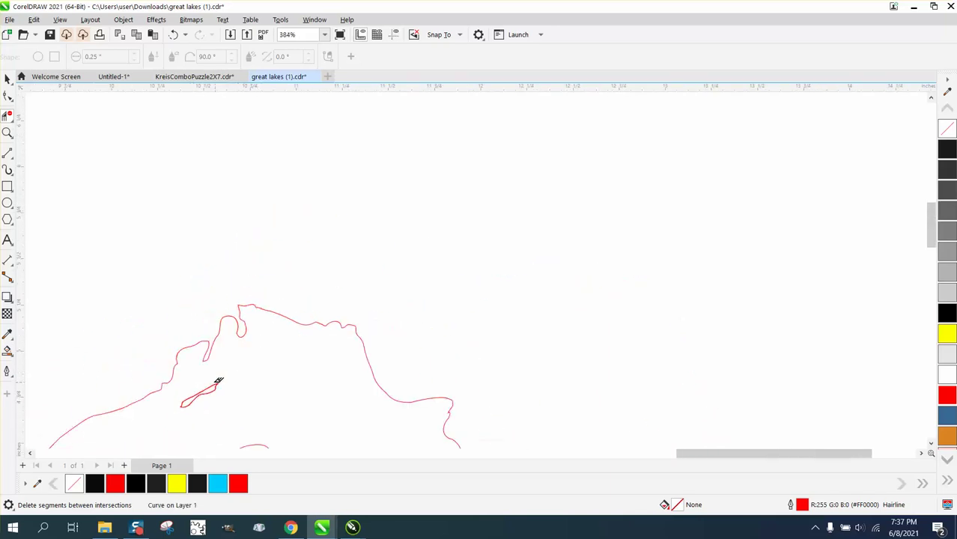
Step: Erase the small closed red sliver beneath the coastline
drag(179, 375, 241, 400)
click(198, 387)
click(185, 401)
scroll(241, 377, down, 1)
scroll(241, 378, down, 2)
scroll(264, 382, down, 4)
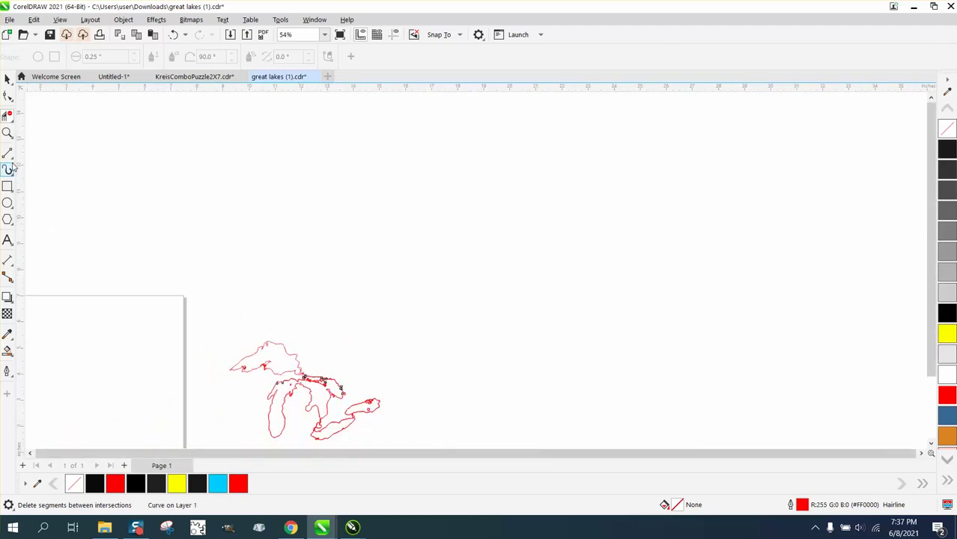
click(8, 133)
Step: Draw a rectangle frame around the Great Lakes outline and Smart Fill the enclosed lakes cyan
drag(208, 299, 471, 450)
key(space)
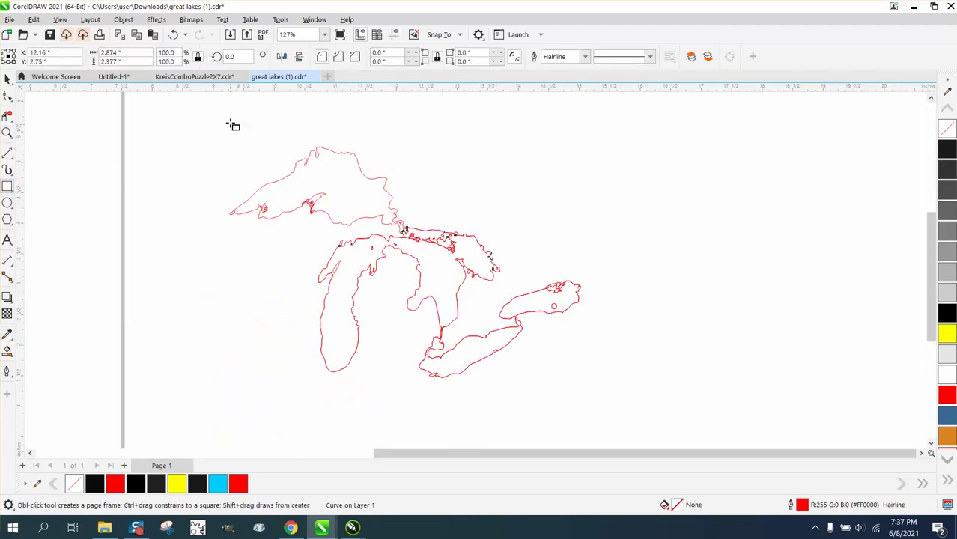
mouse_move(219, 129)
mouse_down()
mouse_move(584, 393)
mouse_move(639, 399)
mouse_up()
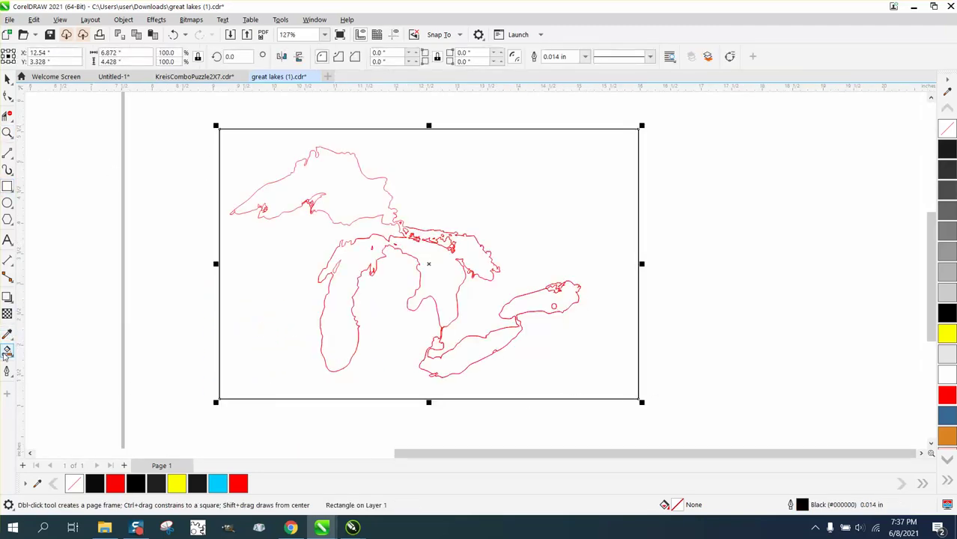
click(8, 352)
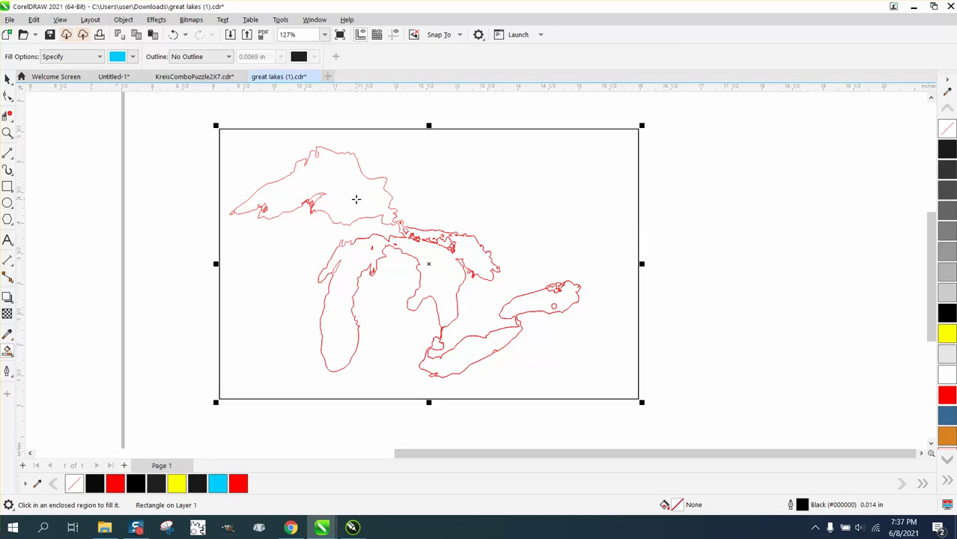
click(356, 198)
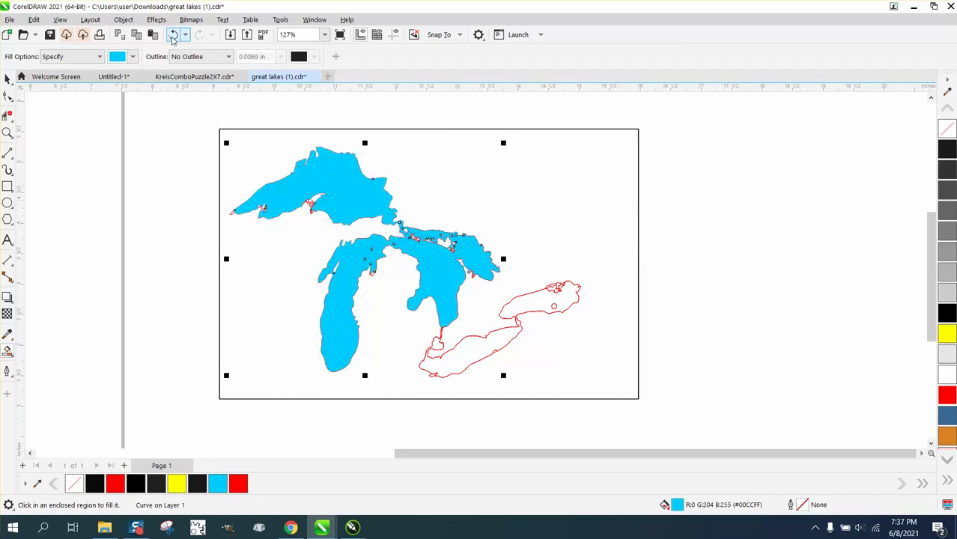
Step: Undo the cyan fill and delete the stray segment at the St. Clair/Detroit River junction
click(173, 36)
click(7, 132)
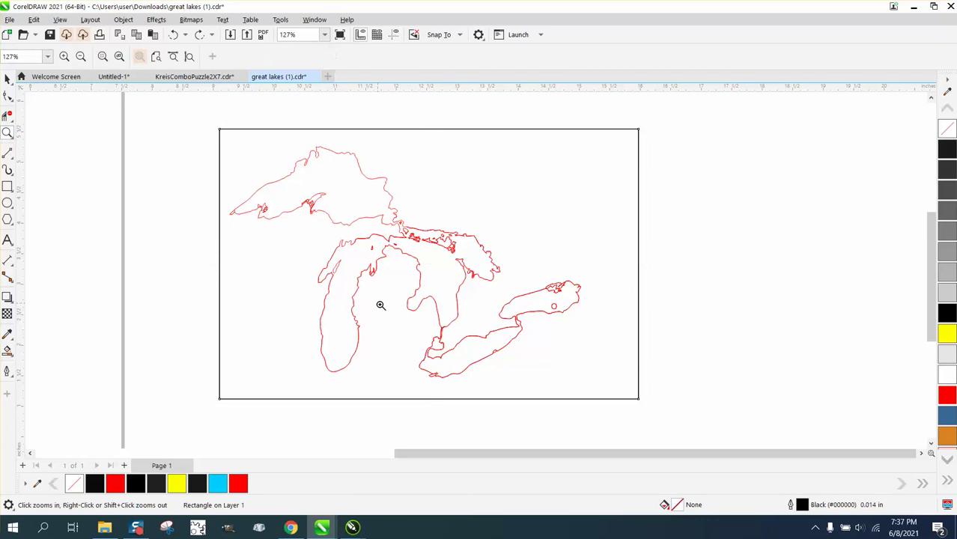
drag(456, 340, 456, 342)
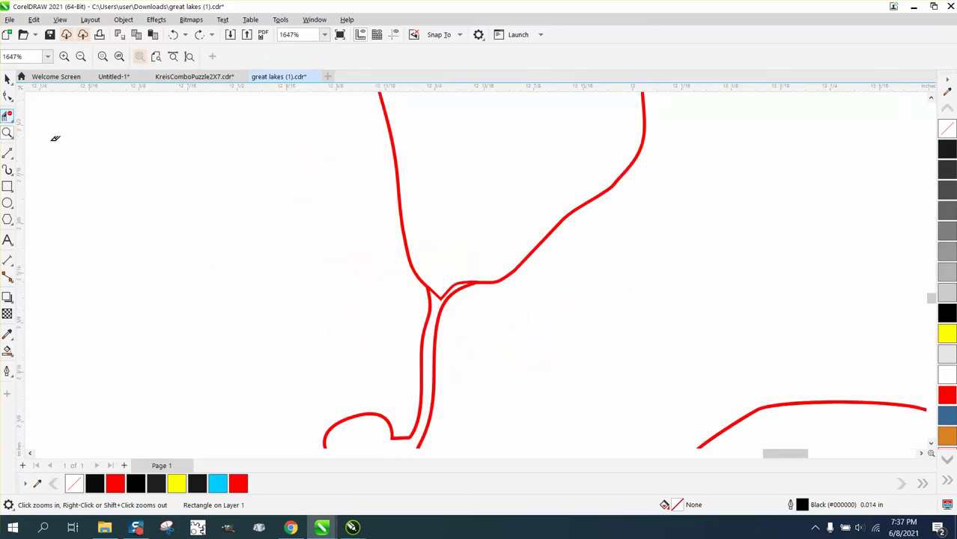
click(8, 116)
click(440, 291)
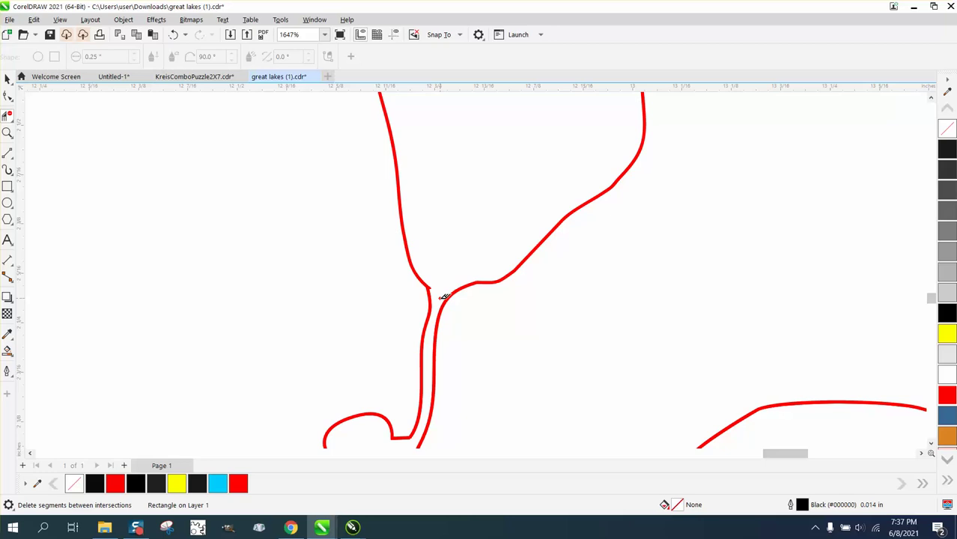
scroll(439, 286, down, 5)
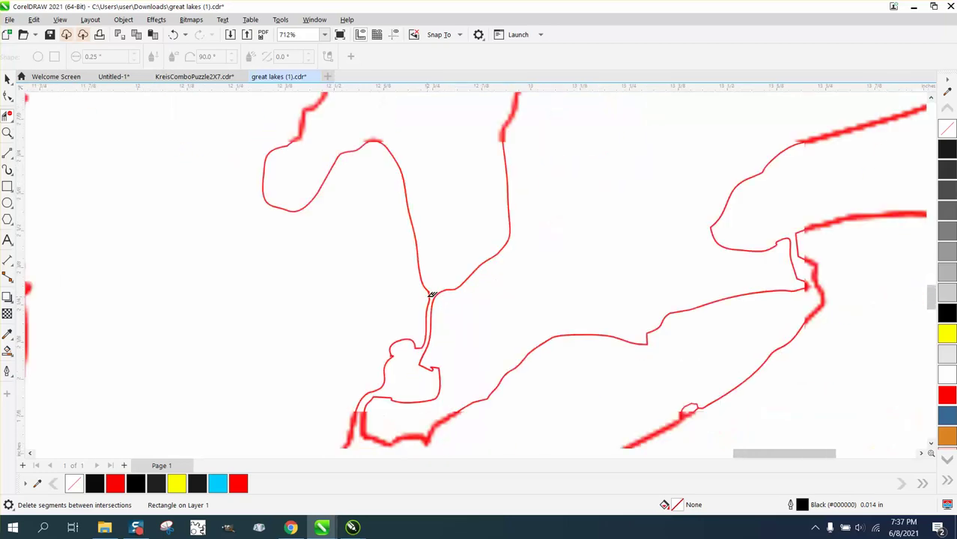
scroll(432, 297, down, 1)
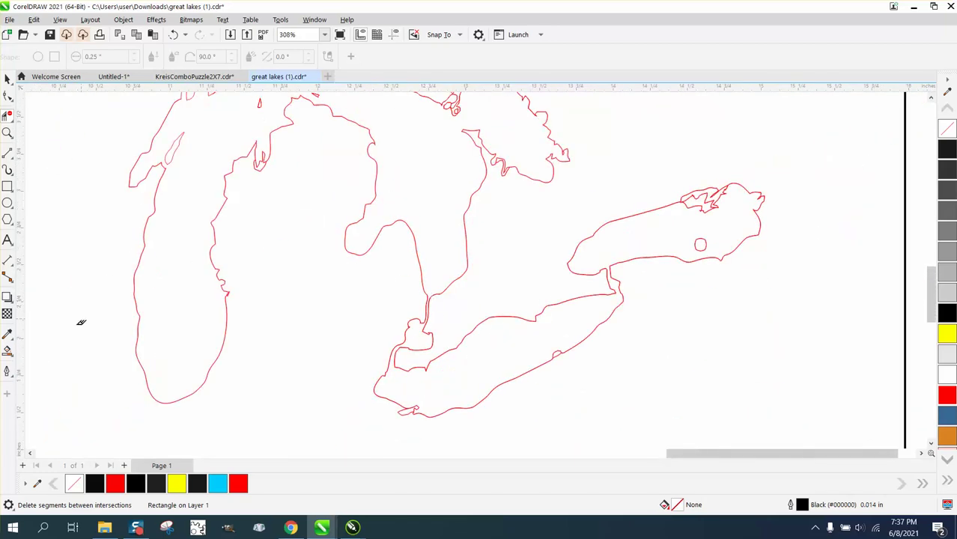
Step: Smart Fill all five lakes from inside Lake Michigan and shift the new shape to the right
click(8, 351)
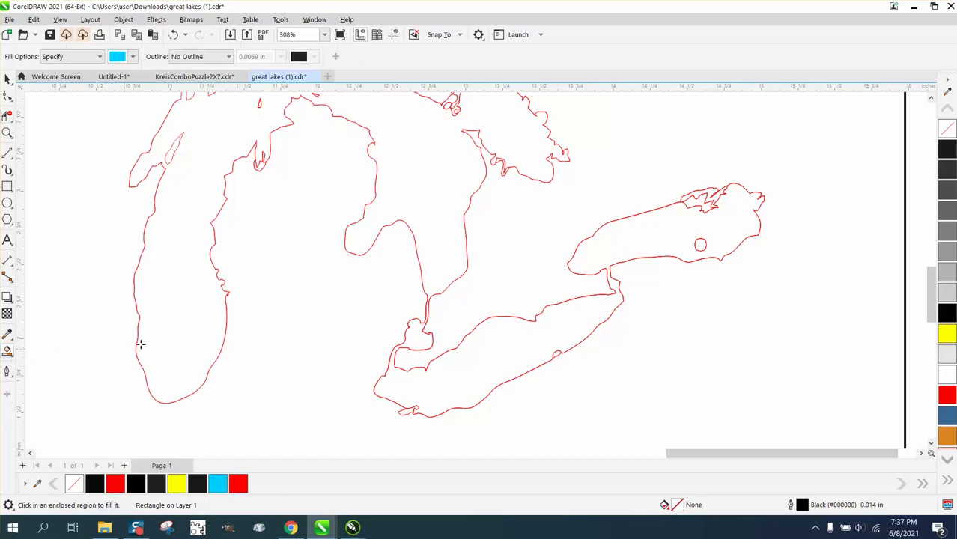
click(186, 314)
scroll(322, 398, down, 2)
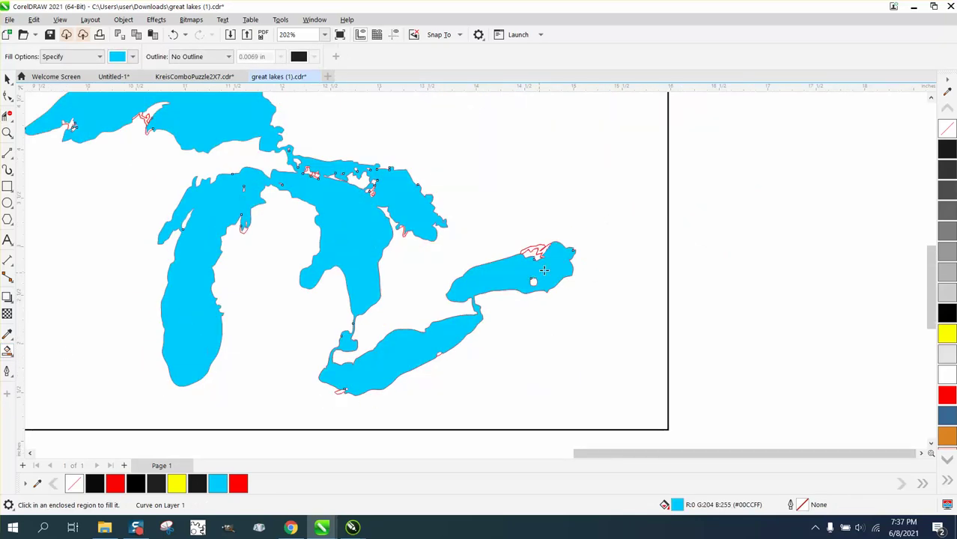
scroll(490, 288, down, 2)
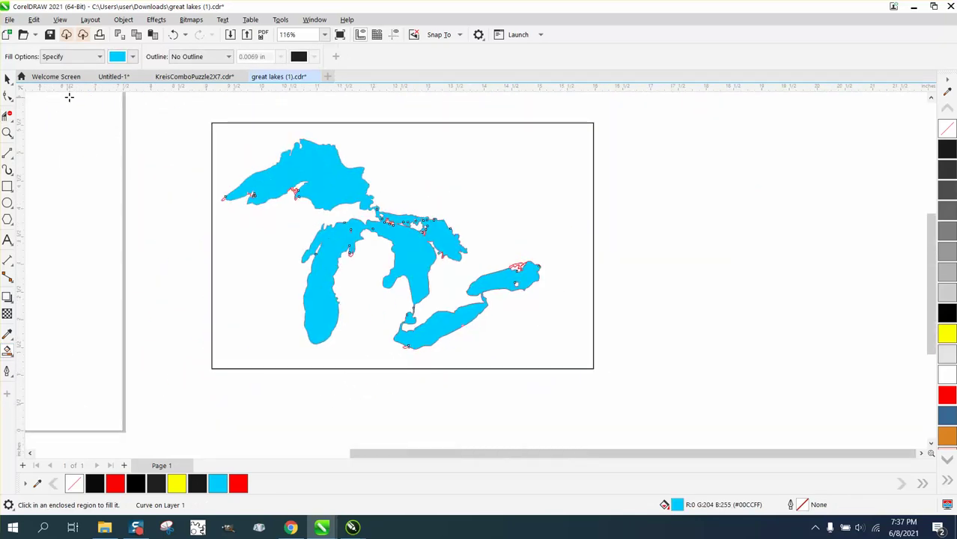
click(7, 78)
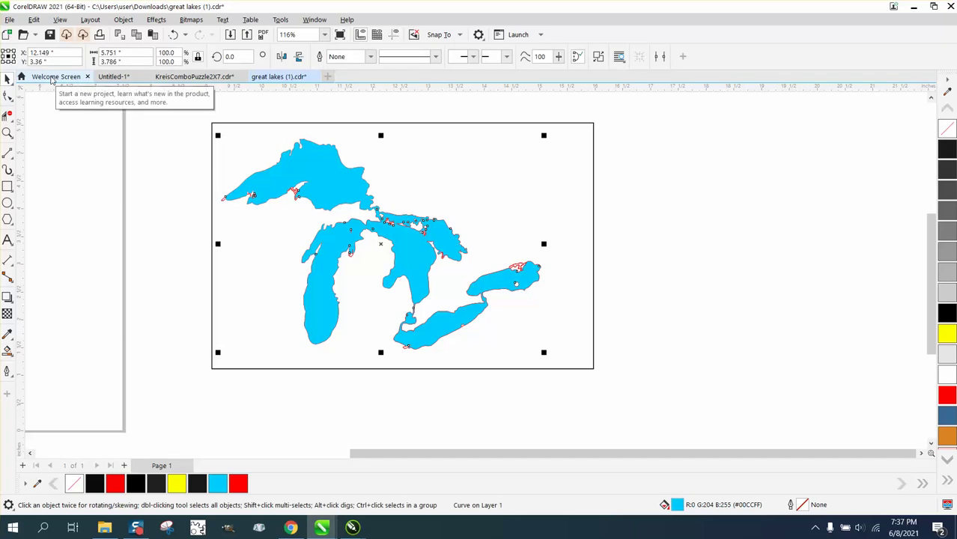
key(shift+Right)
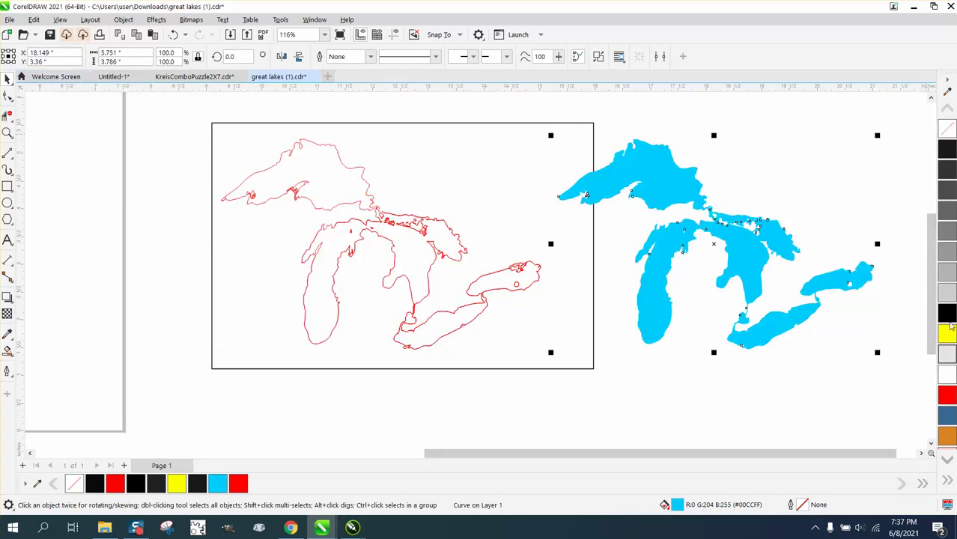
Step: Give the new lakes shape no fill and a red outline
click(947, 129)
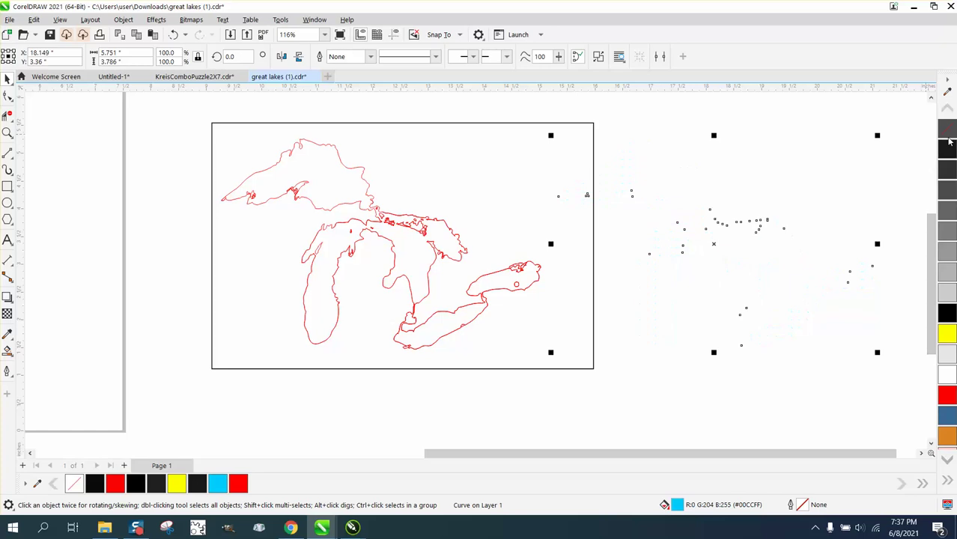
right_click(947, 379)
right_click(947, 397)
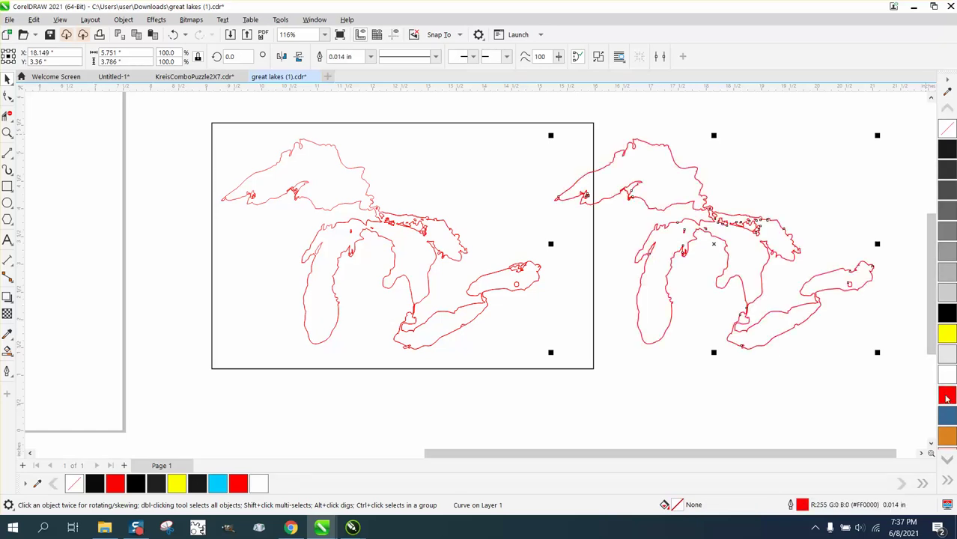
Step: On the right-hand copy, delete the western-tip stray segment, shoreline loops and Keweenaw peninsula hook
click(6, 134)
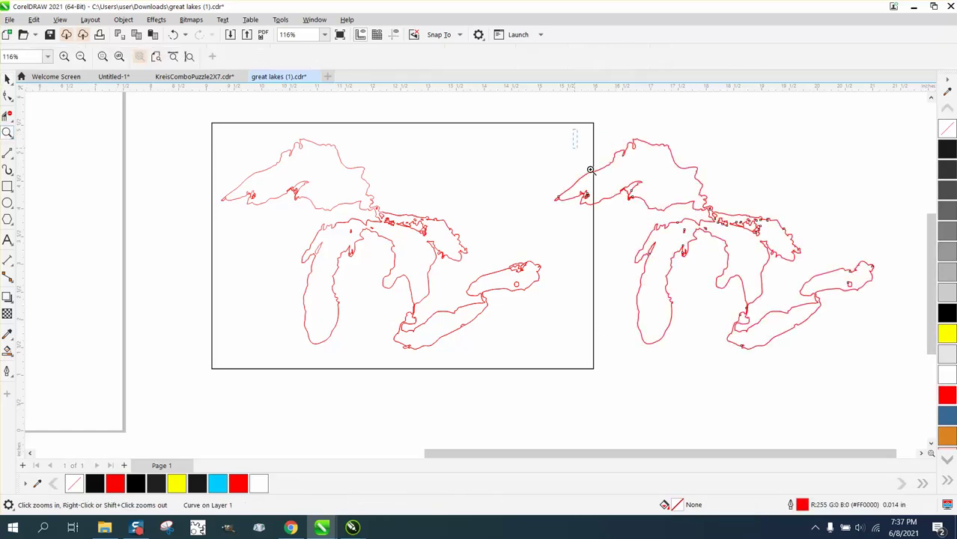
click(739, 268)
drag(362, 294, 361, 294)
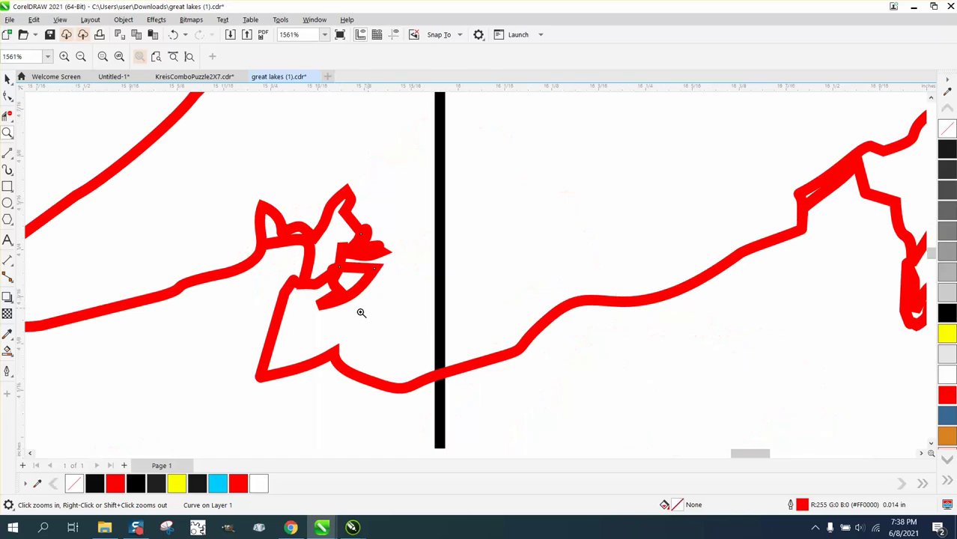
scroll(355, 225, down, 4)
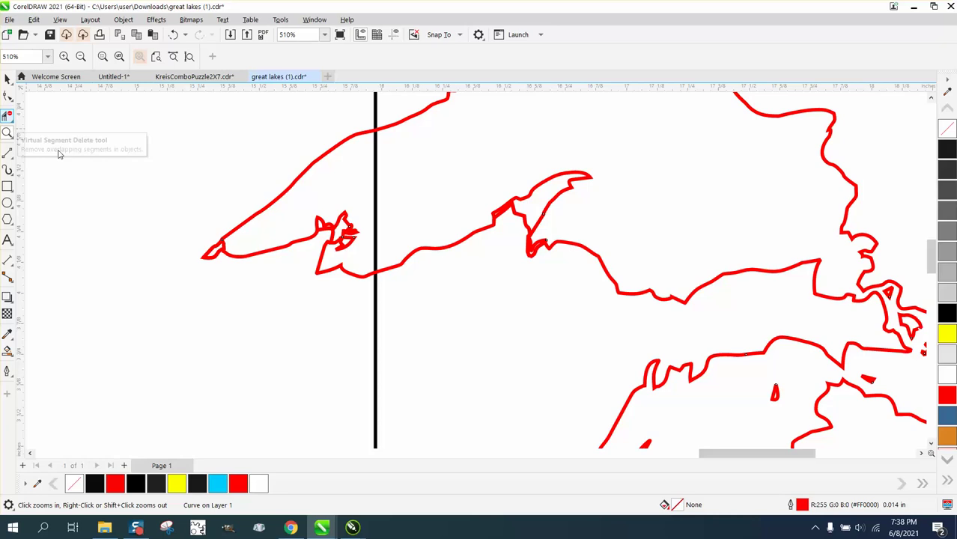
click(7, 116)
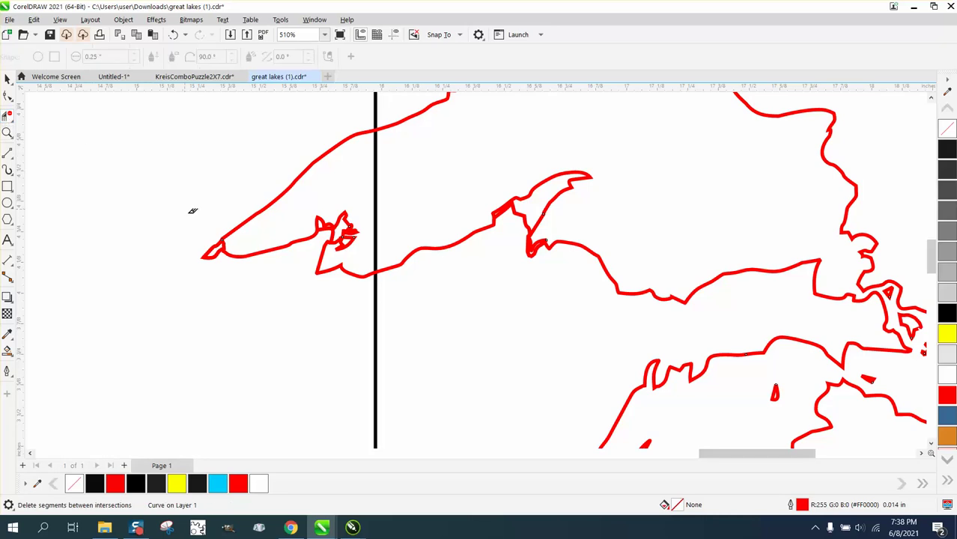
click(225, 238)
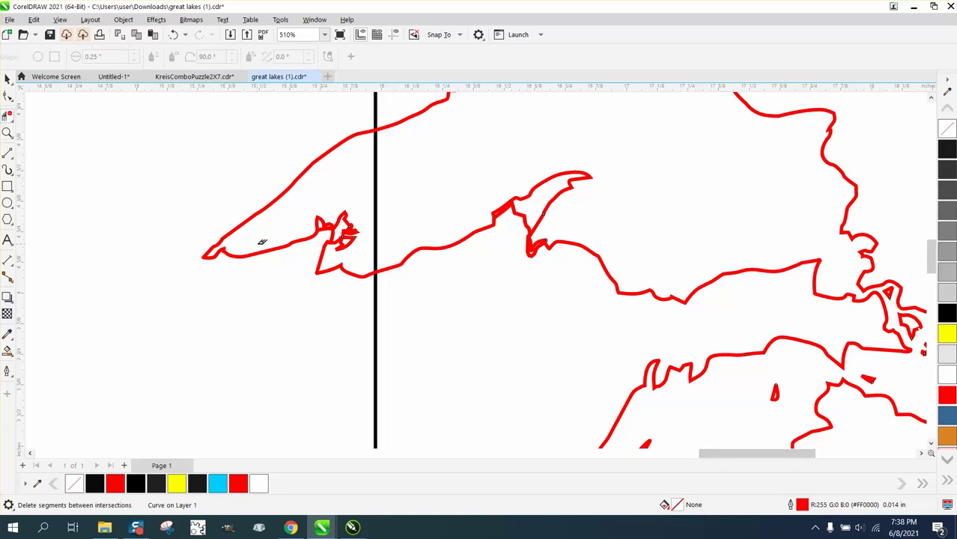
click(363, 227)
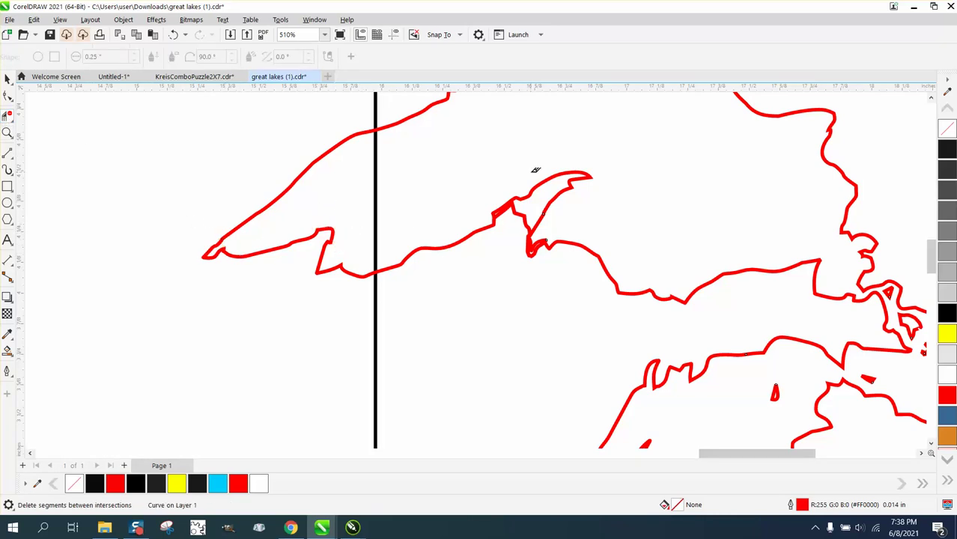
click(553, 184)
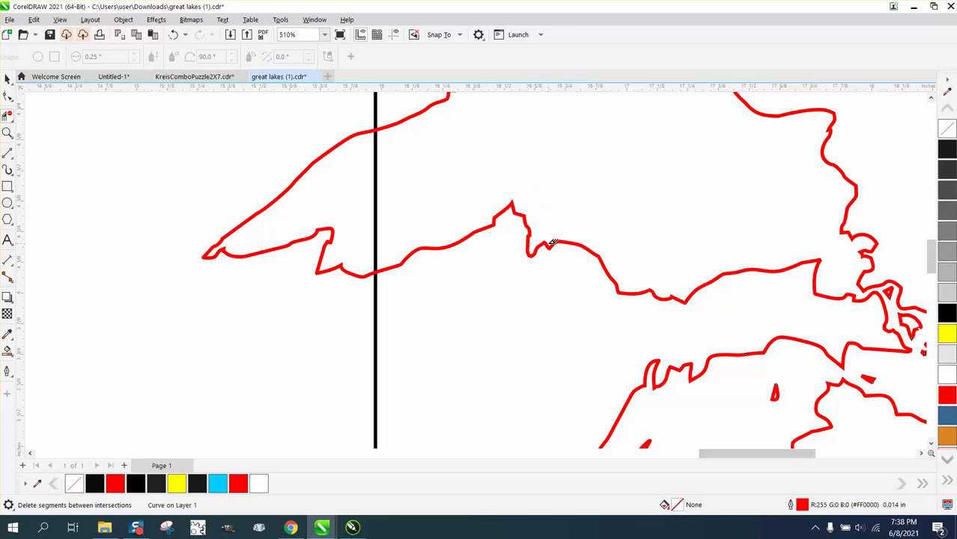
scroll(545, 240, down, 1)
scroll(614, 270, down, 1)
scroll(622, 274, down, 1)
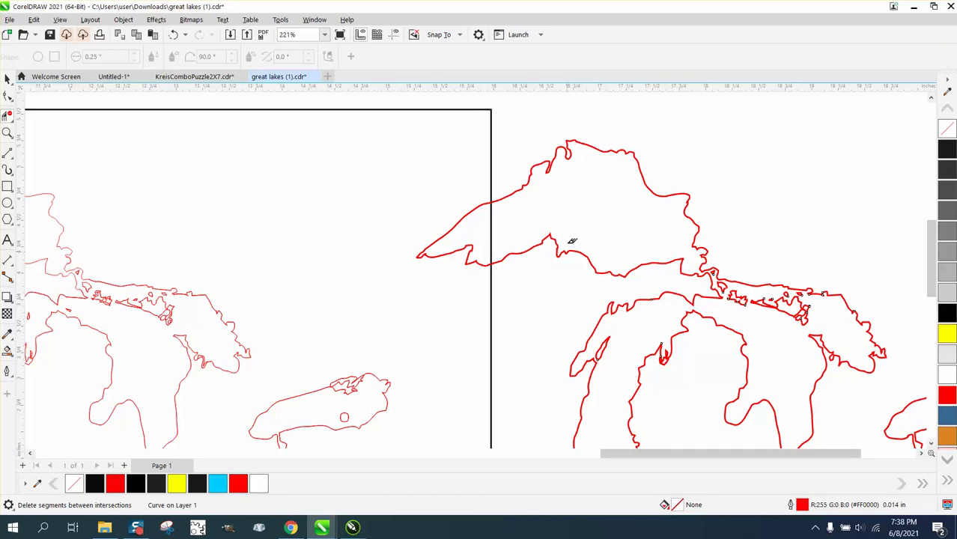
Step: Brush the Smooth tool along the copied Lake Superior's northern and southern shorelines
click(7, 133)
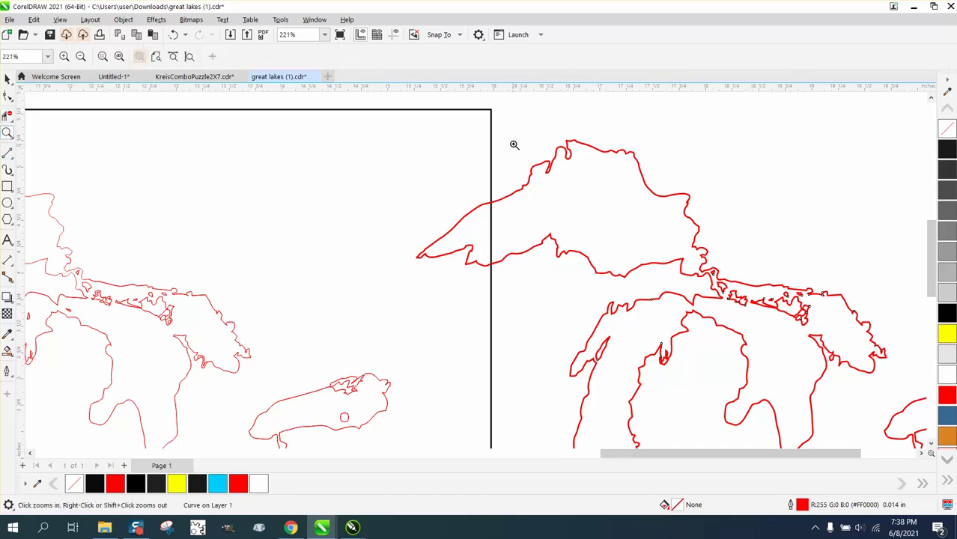
drag(520, 138, 717, 219)
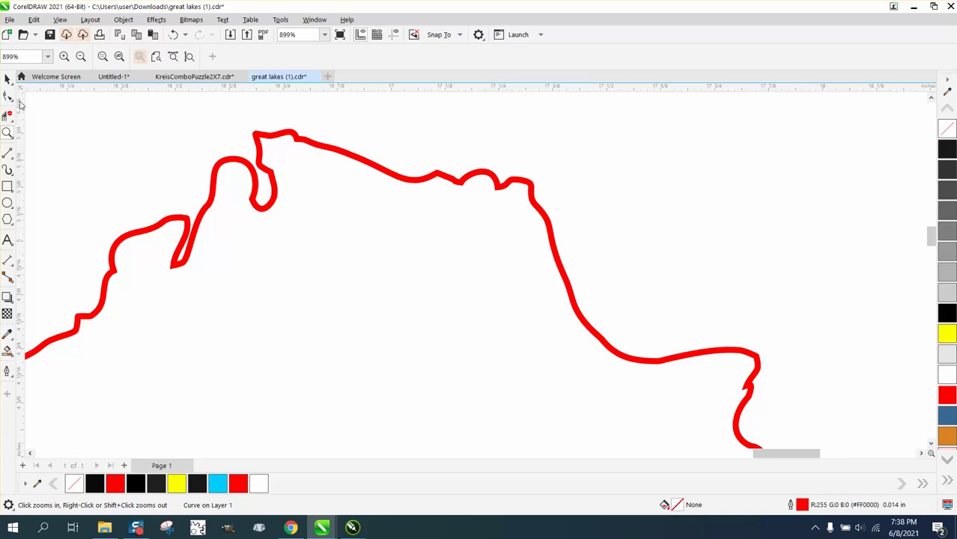
click(11, 98)
click(45, 111)
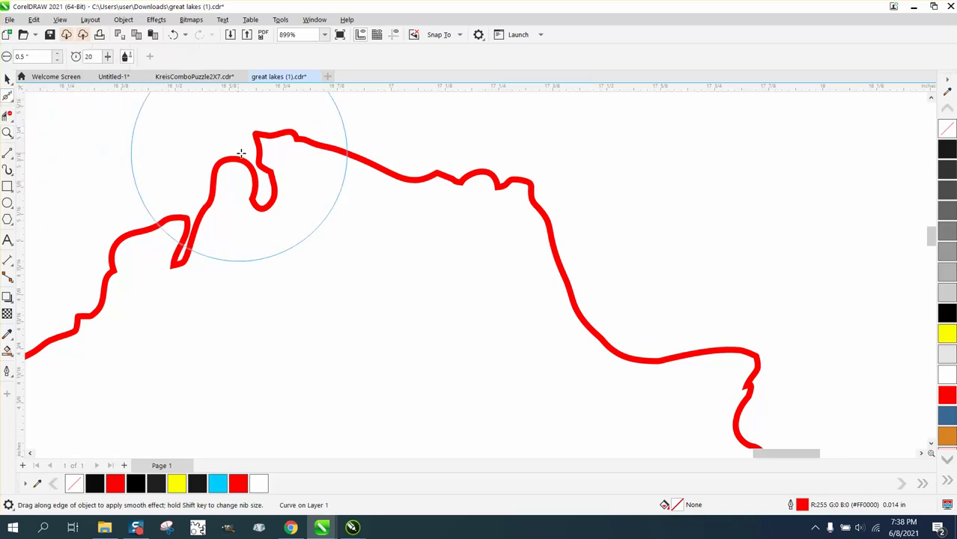
mouse_move(242, 154)
mouse_down()
mouse_move(297, 139)
mouse_move(273, 137)
mouse_move(177, 268)
mouse_move(150, 256)
mouse_move(110, 287)
mouse_move(495, 211)
mouse_move(478, 240)
mouse_up()
scroll(468, 235, down, 1)
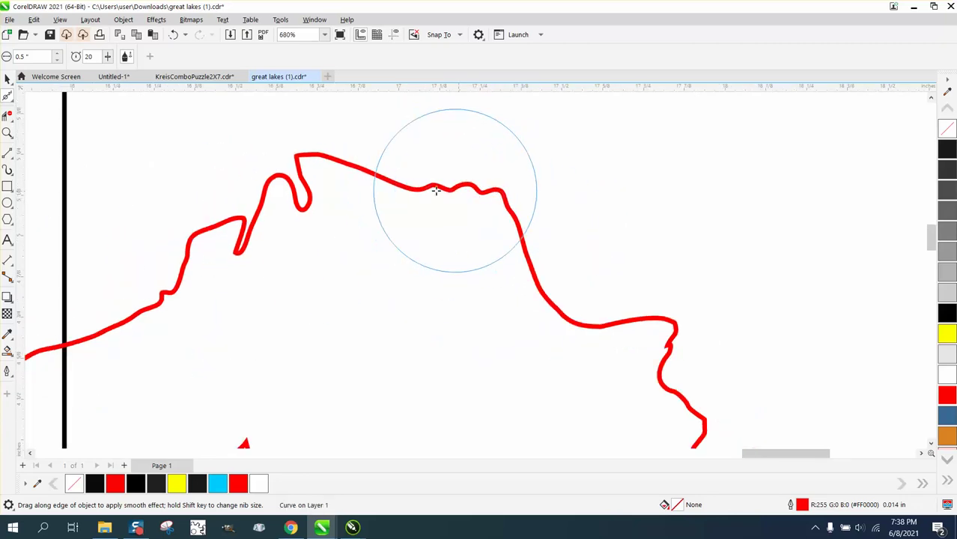
scroll(528, 266, down, 3)
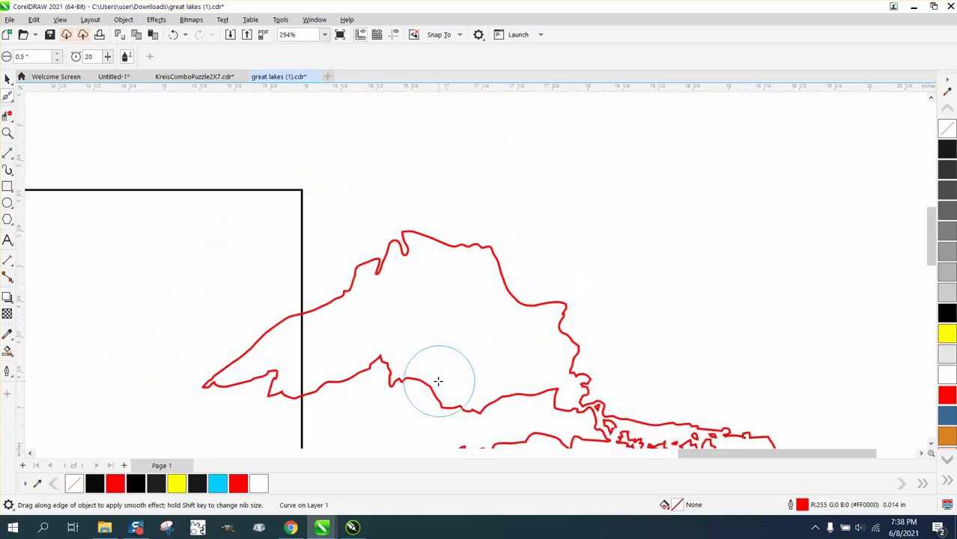
mouse_move(427, 381)
mouse_down()
mouse_move(378, 373)
mouse_move(292, 385)
mouse_move(216, 380)
mouse_up()
scroll(203, 282, down, 3)
Step: Zoom into the channel between the lakes and delete island loops, undoing an accidental full-outline deletion
click(7, 133)
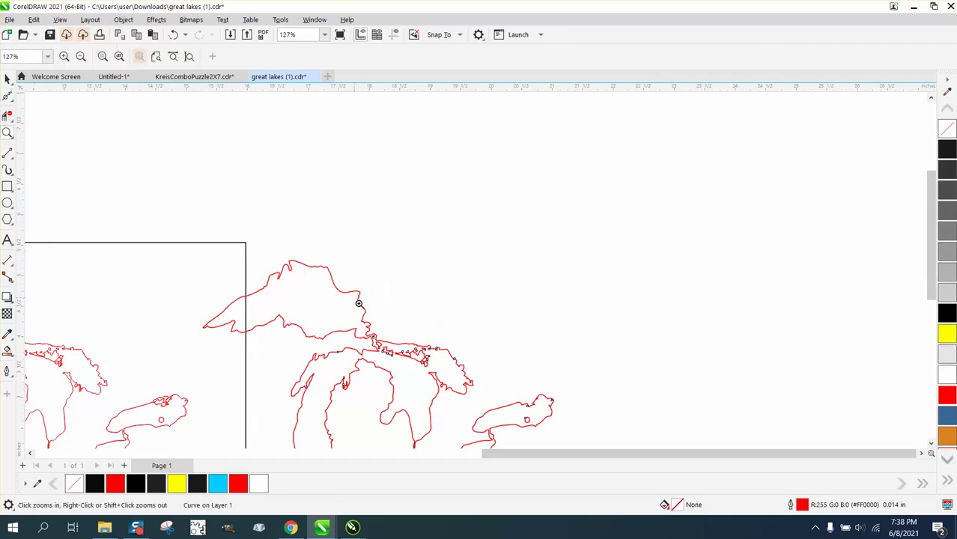
drag(367, 315, 447, 371)
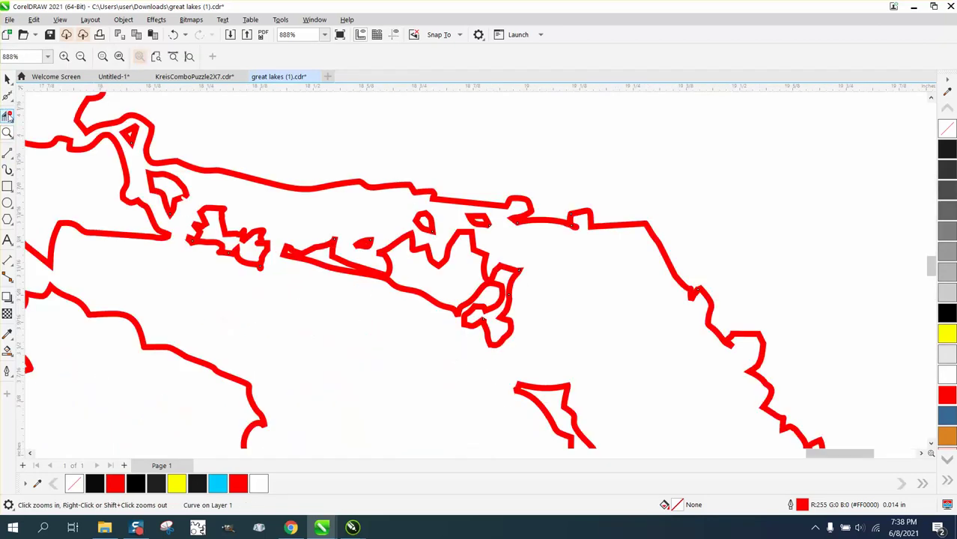
click(7, 115)
drag(189, 207, 272, 265)
click(242, 276)
click(173, 34)
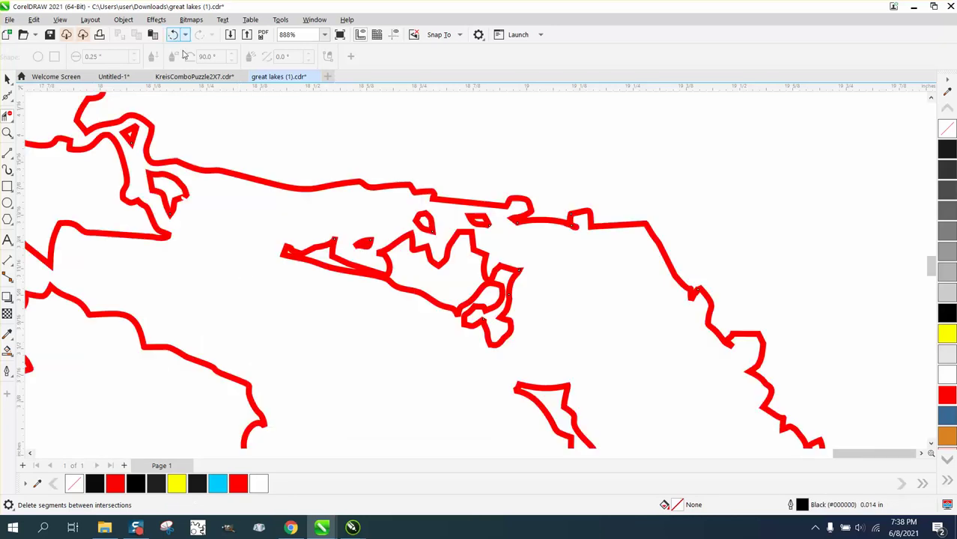
Step: Delete more small island loops near the channel, undoing another accidental whole-outline deletion
click(184, 183)
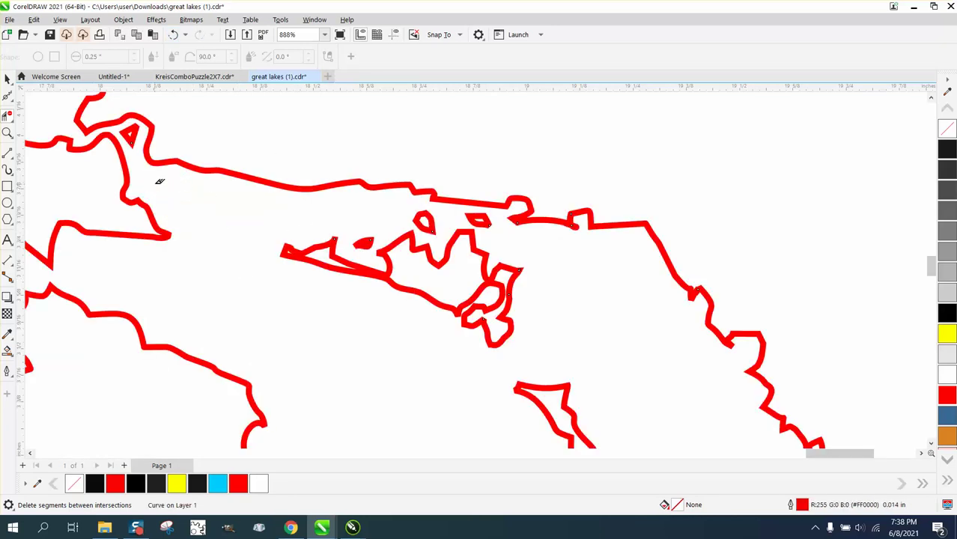
click(133, 135)
drag(257, 227, 539, 337)
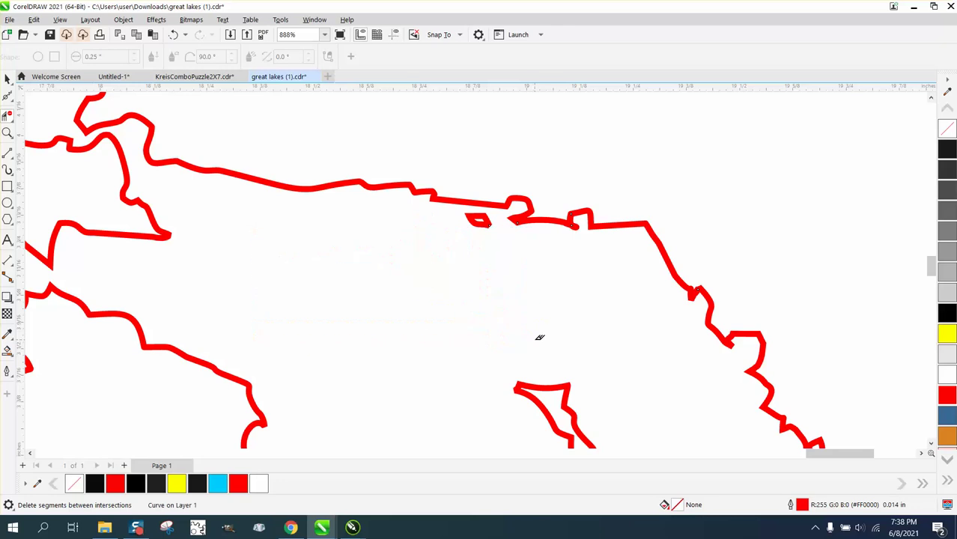
click(481, 219)
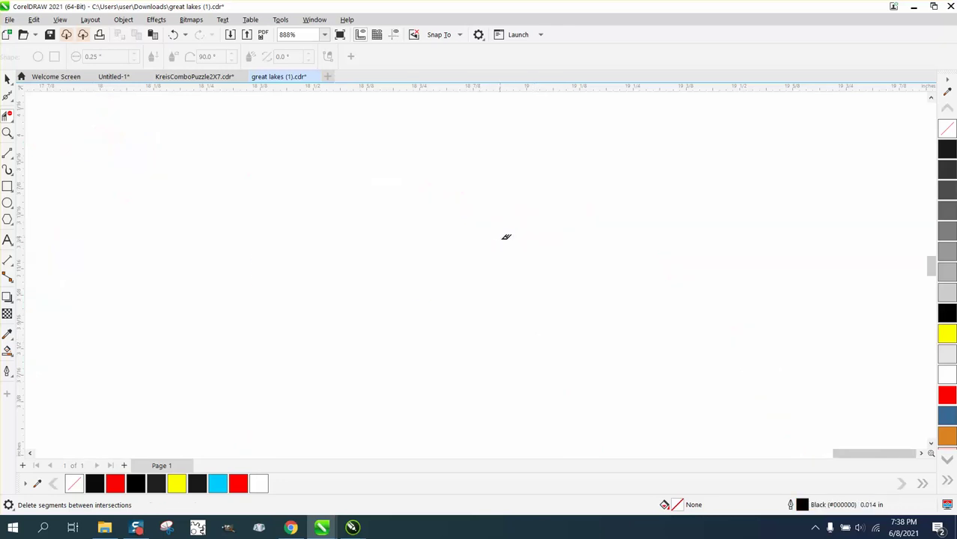
click(172, 35)
scroll(506, 255, down, 4)
scroll(519, 267, down, 2)
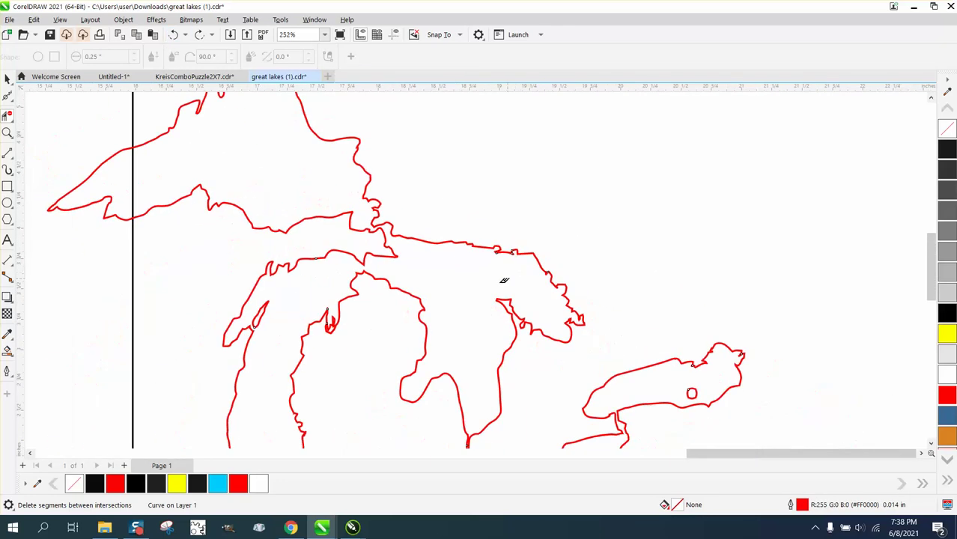
Step: Zoom into the Green Bay inlet and delete its inner spike
click(7, 132)
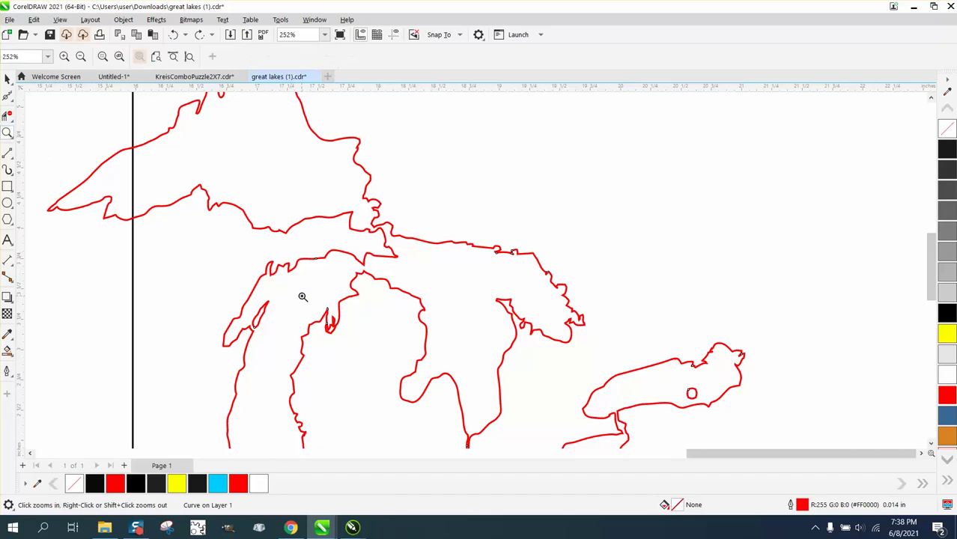
drag(328, 320, 408, 348)
click(6, 114)
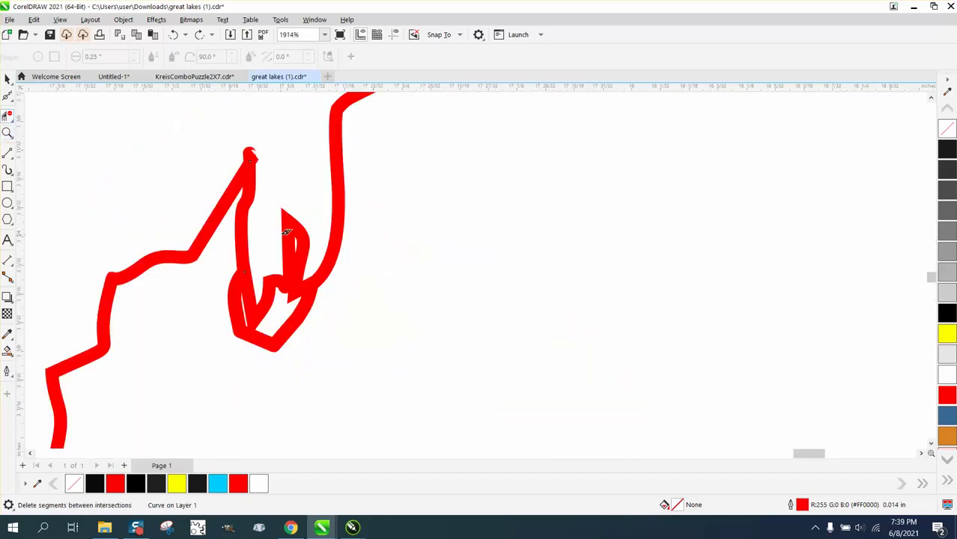
click(294, 229)
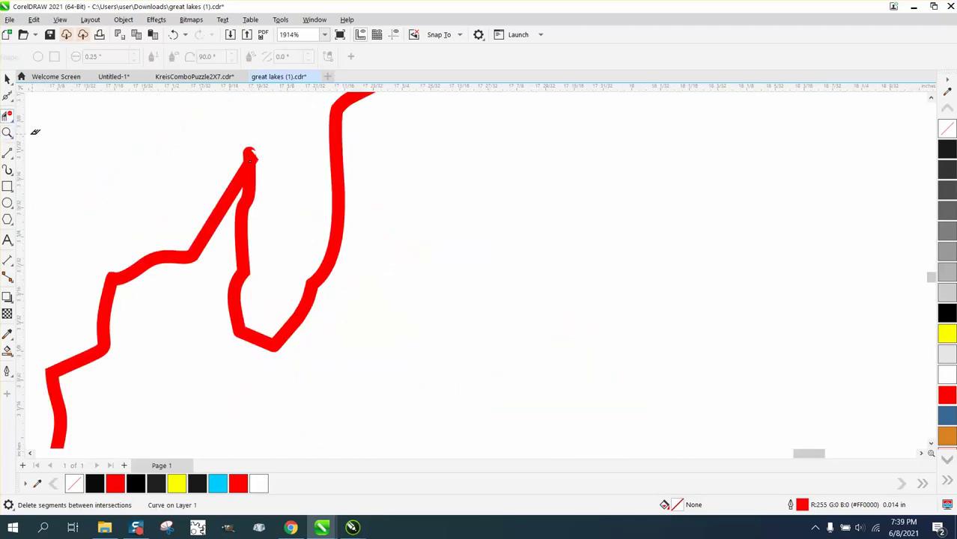
Step: With the Shape tool, delete the inlet-tip nodes and three stray nodes on the outline
click(10, 98)
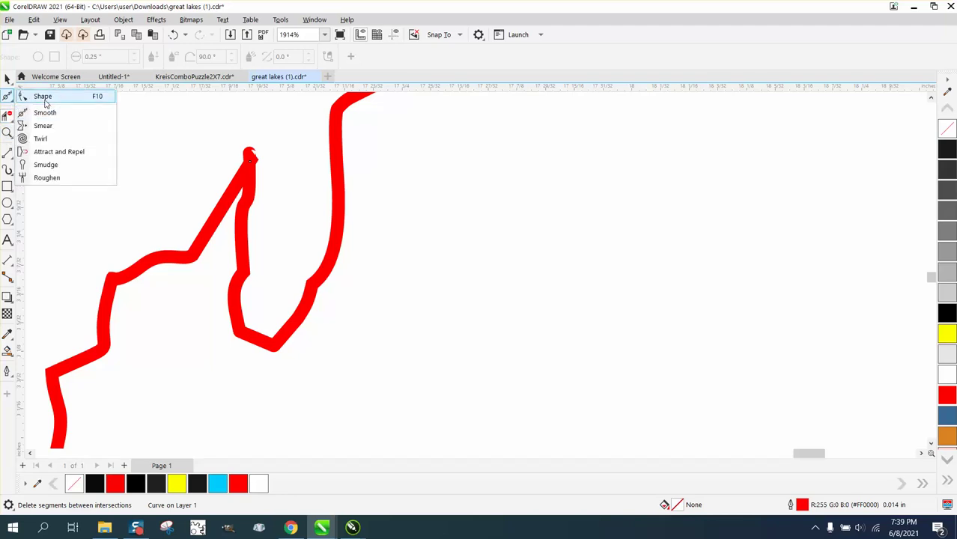
click(41, 96)
drag(298, 165, 301, 171)
key(Delete)
drag(111, 262, 129, 295)
key(Delete)
drag(127, 257, 164, 284)
key(Delete)
scroll(307, 294, down, 4)
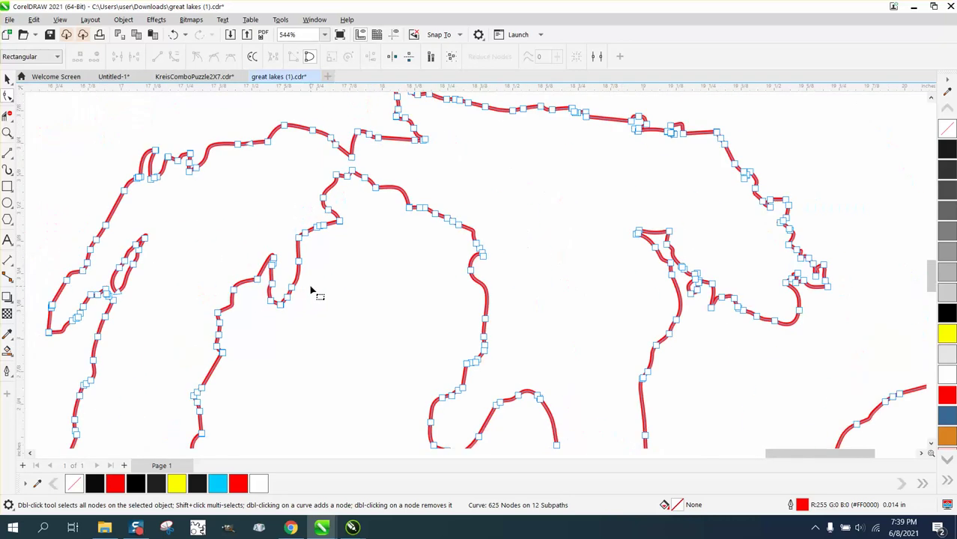
scroll(315, 290, down, 3)
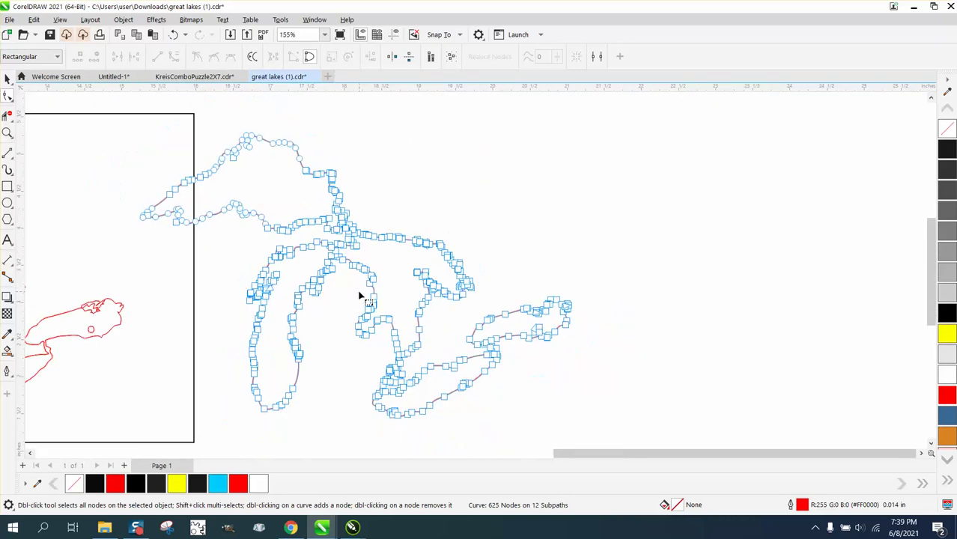
Step: Zoom into Lake Erie's tip and delete the small loop's three nodes
click(7, 133)
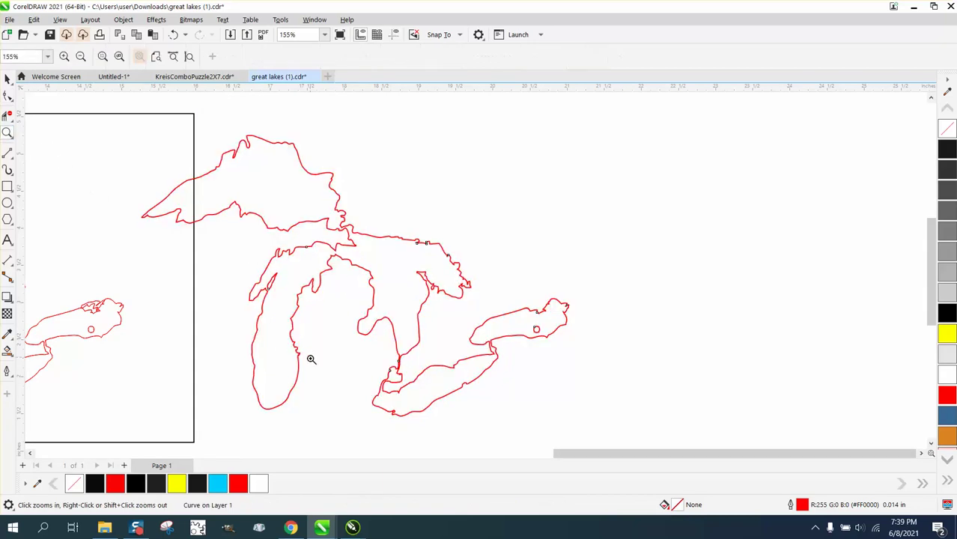
drag(401, 419, 421, 425)
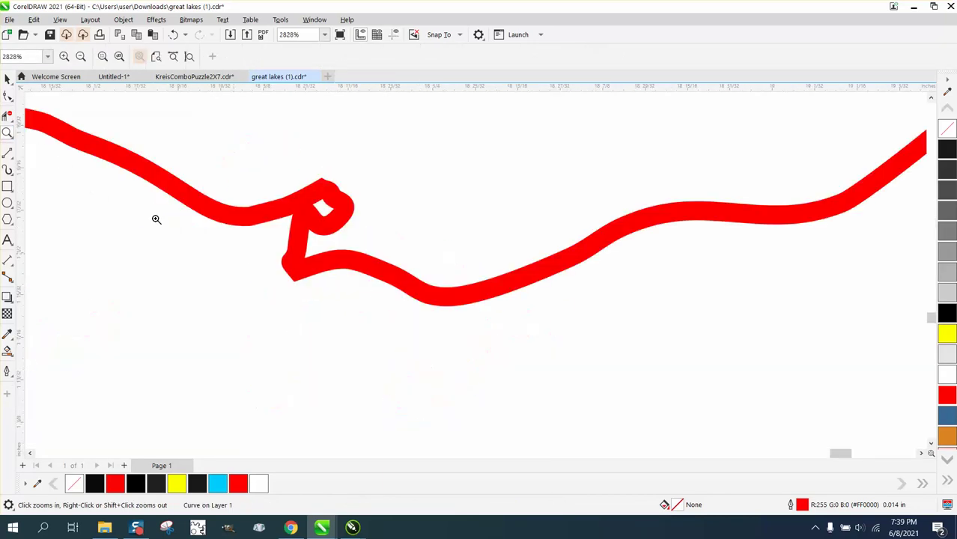
click(7, 116)
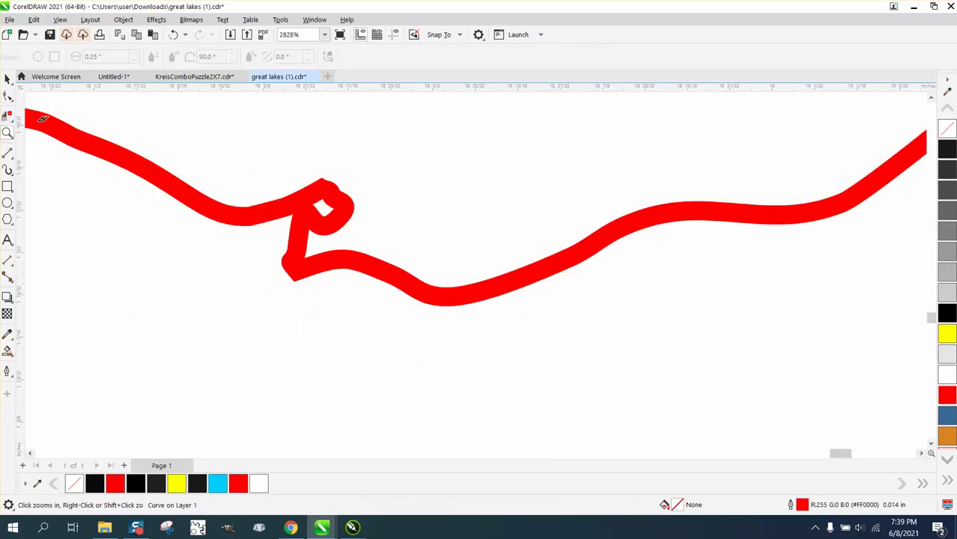
click(341, 193)
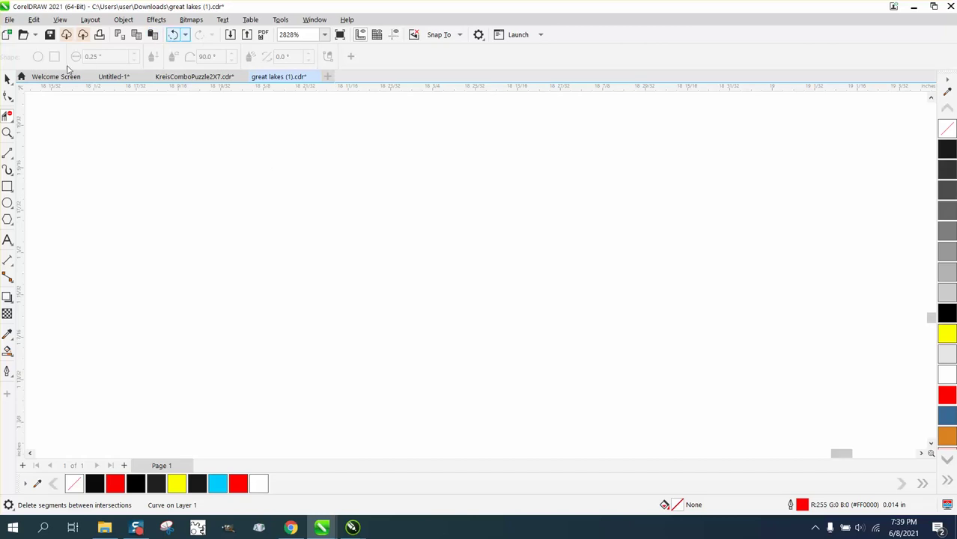
click(173, 35)
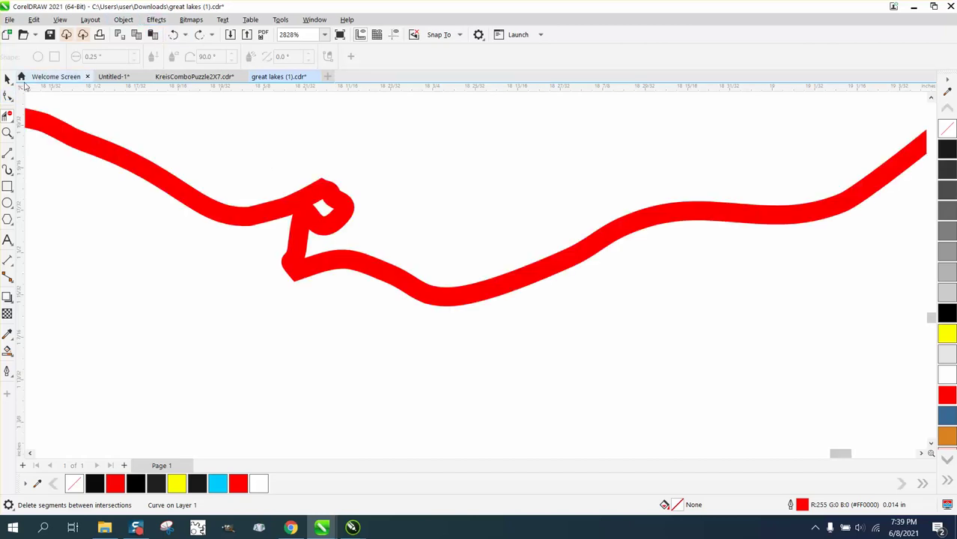
click(7, 95)
drag(311, 177, 355, 220)
key(Delete)
Step: Delete the four extra bend nodes so the Lake Erie stretch runs smoothly
click(286, 206)
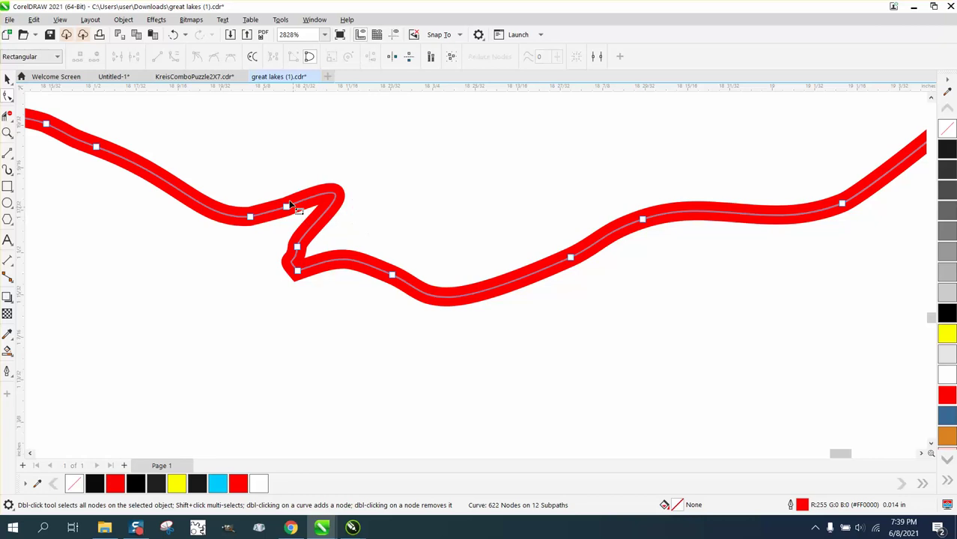
key(Delete)
click(298, 248)
key(Delete)
click(251, 217)
key(Delete)
click(297, 270)
key(Delete)
scroll(178, 265, down, 5)
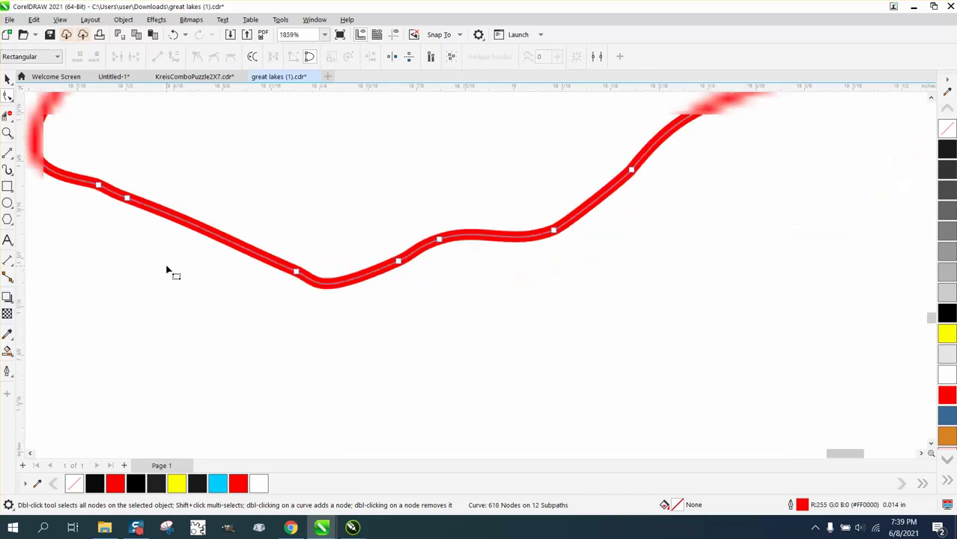
scroll(219, 266, down, 1)
scroll(371, 272, down, 1)
scroll(517, 280, down, 1)
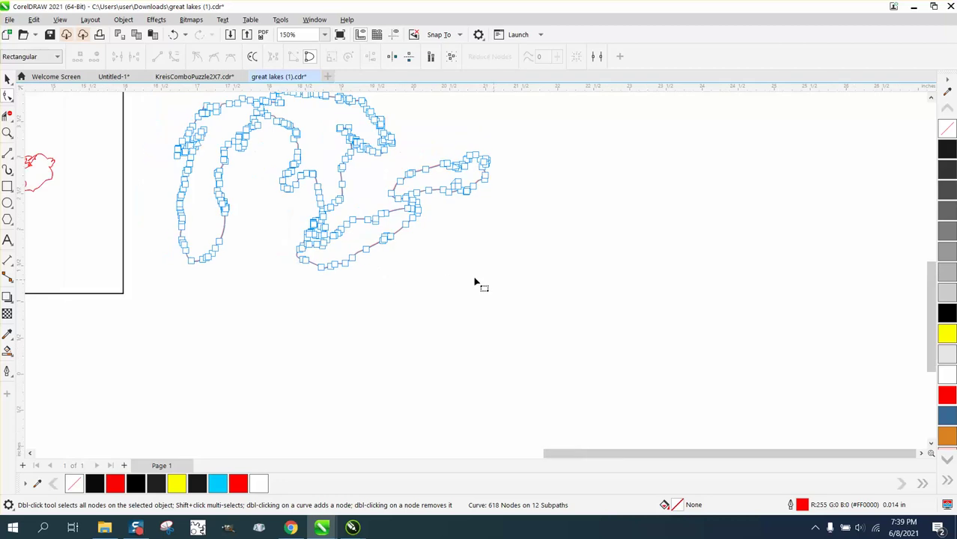
Step: Select the copied Great Lakes outline and apply Object > Break Curve Apart, yielding 12 curves
click(7, 132)
scroll(423, 239, down, 1)
scroll(337, 204, down, 1)
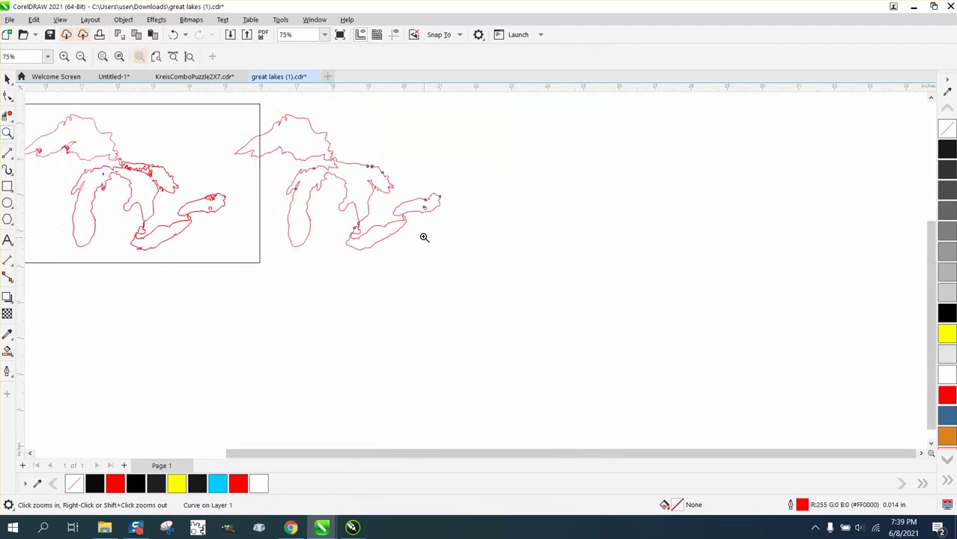
scroll(465, 255, up, 3)
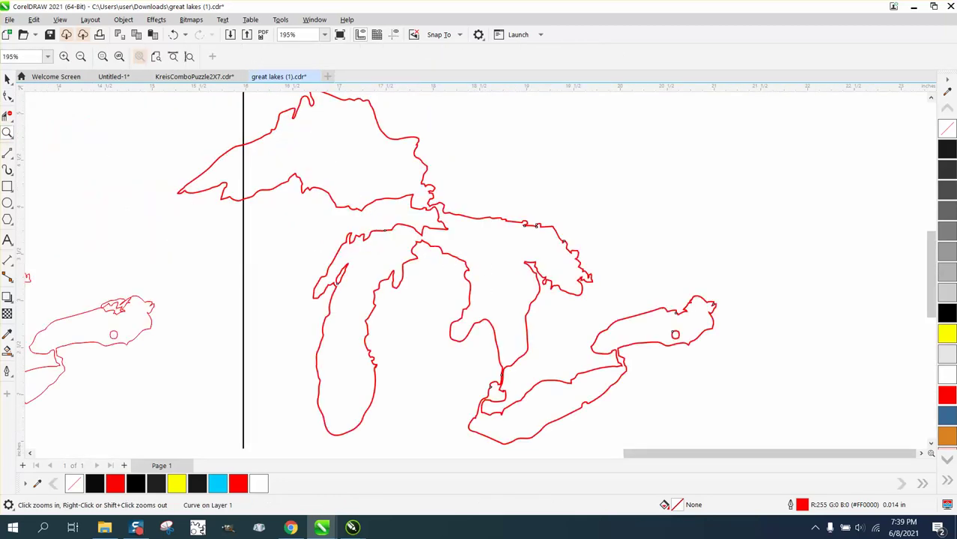
double_click(6, 80)
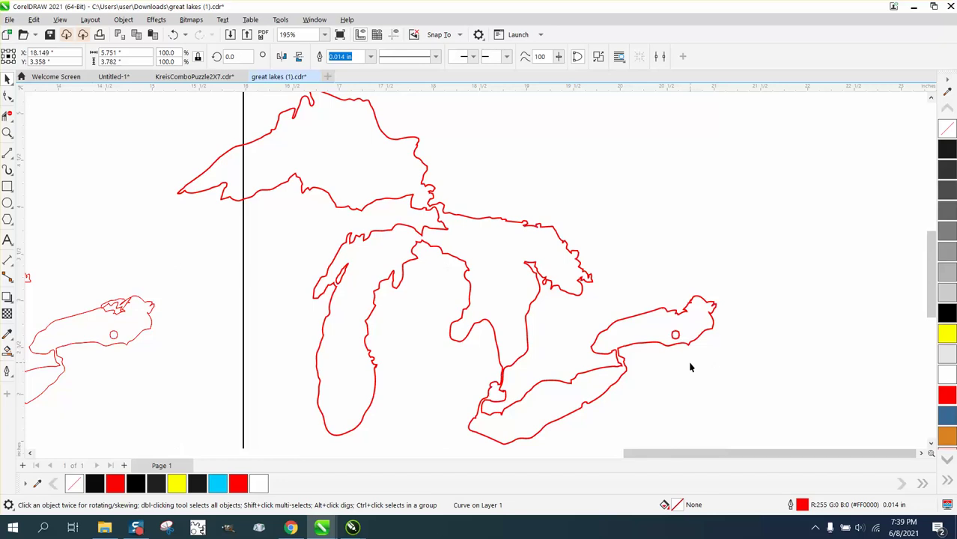
click(683, 349)
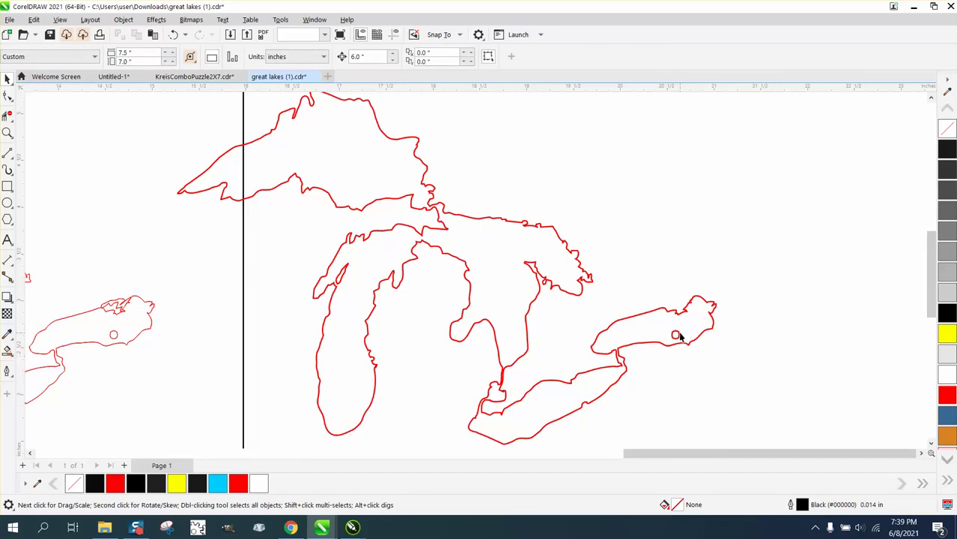
click(680, 337)
click(123, 20)
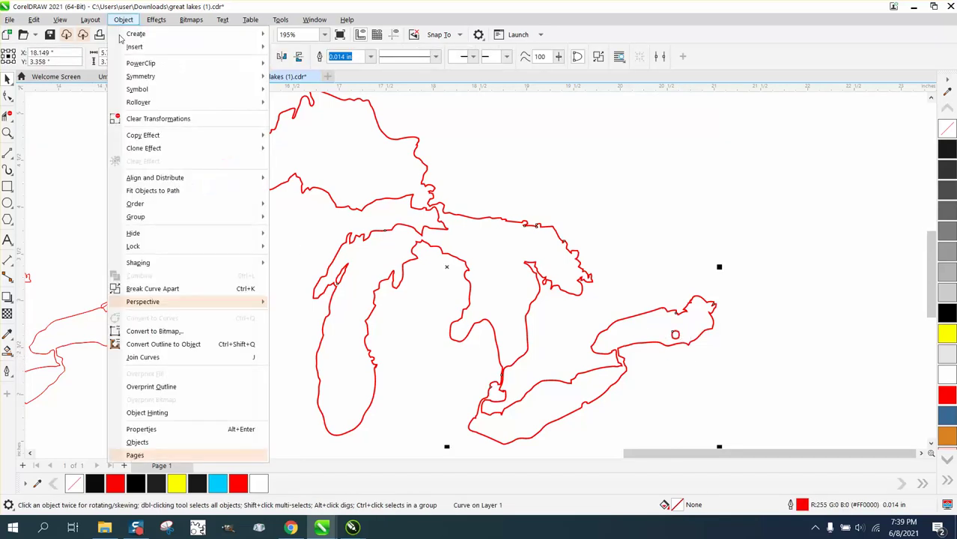
click(166, 287)
drag(683, 397, 674, 333)
Step: Zoom in and brush the Smooth tool along the copy's jagged zigzag coastline
click(743, 398)
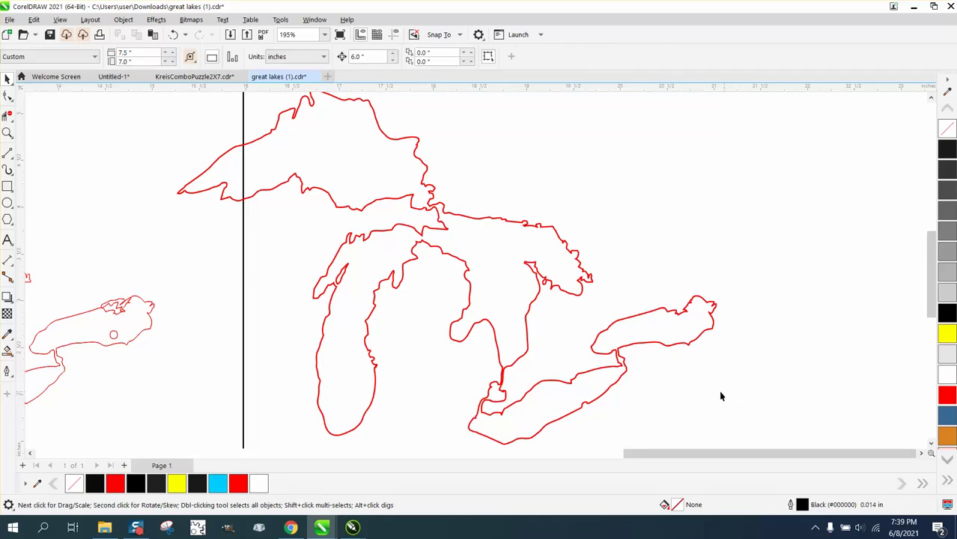
click(7, 133)
drag(606, 309, 606, 310)
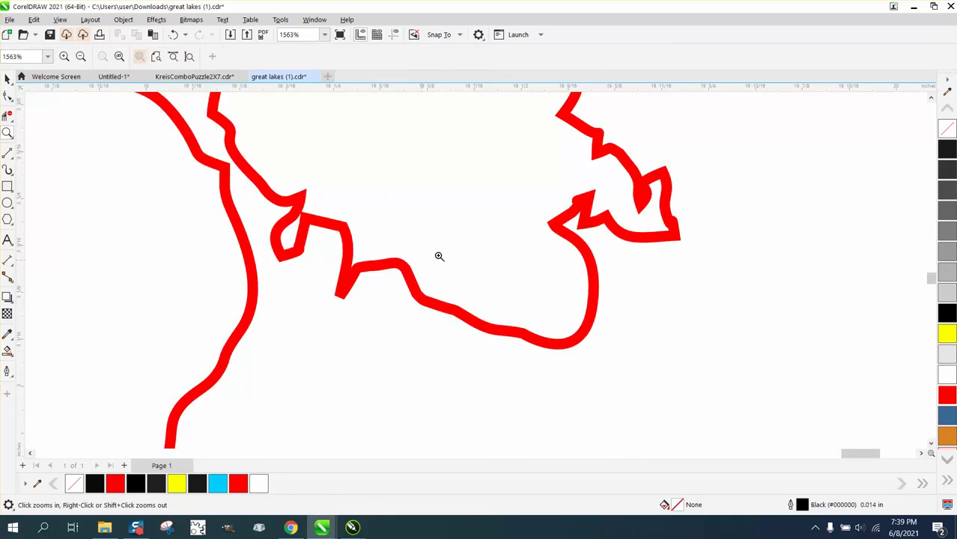
click(10, 111)
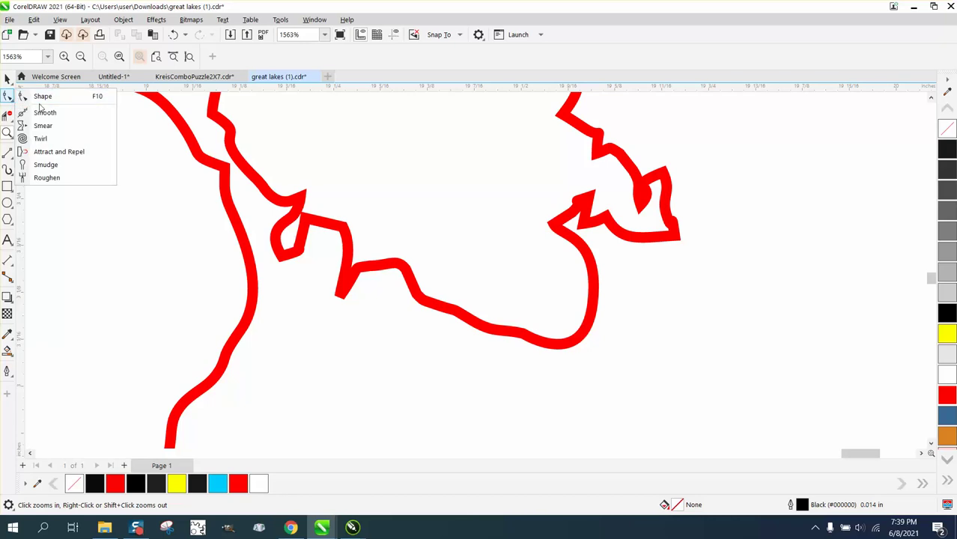
click(46, 110)
mouse_move(299, 217)
mouse_down()
mouse_move(383, 274)
mouse_move(488, 310)
mouse_move(596, 278)
mouse_move(590, 216)
mouse_up()
scroll(591, 215, down, 2)
mouse_move(663, 238)
mouse_down()
mouse_move(630, 187)
mouse_move(718, 228)
mouse_move(614, 138)
mouse_move(491, 102)
mouse_move(531, 128)
mouse_move(567, 116)
mouse_move(573, 128)
mouse_up()
scroll(684, 203, down, 2)
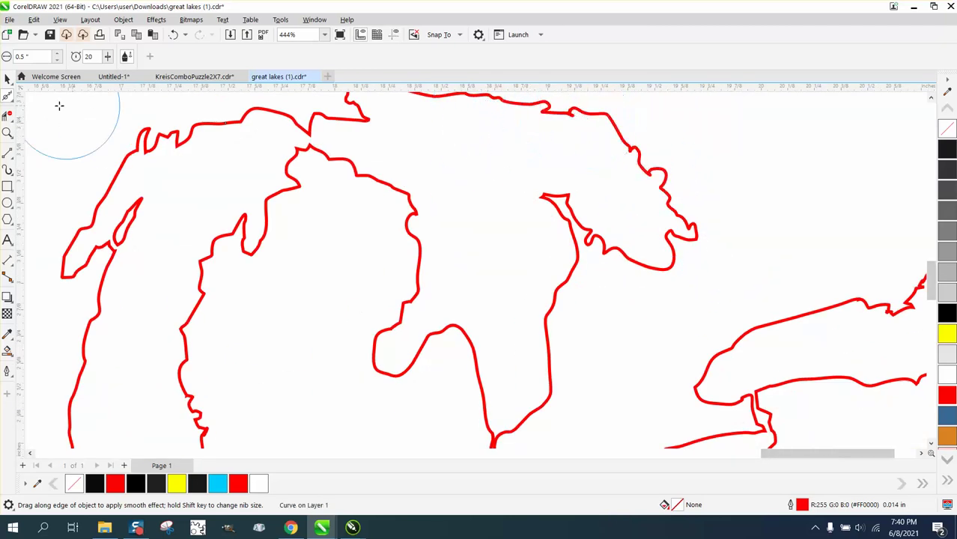
click(6, 132)
Step: Zoom in on the upper coastline junction and delete the small stray bulb curve with the Shape tool
drag(539, 104, 590, 130)
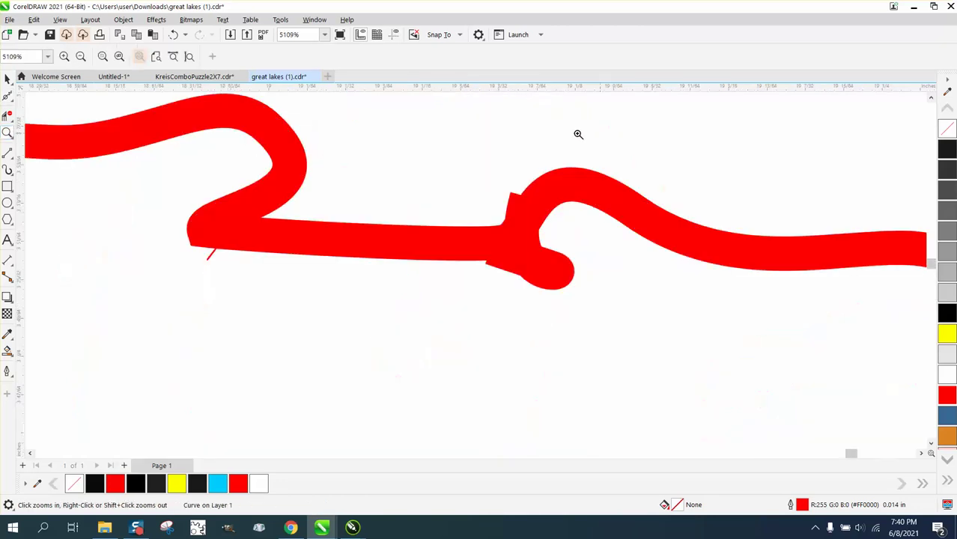
click(7, 95)
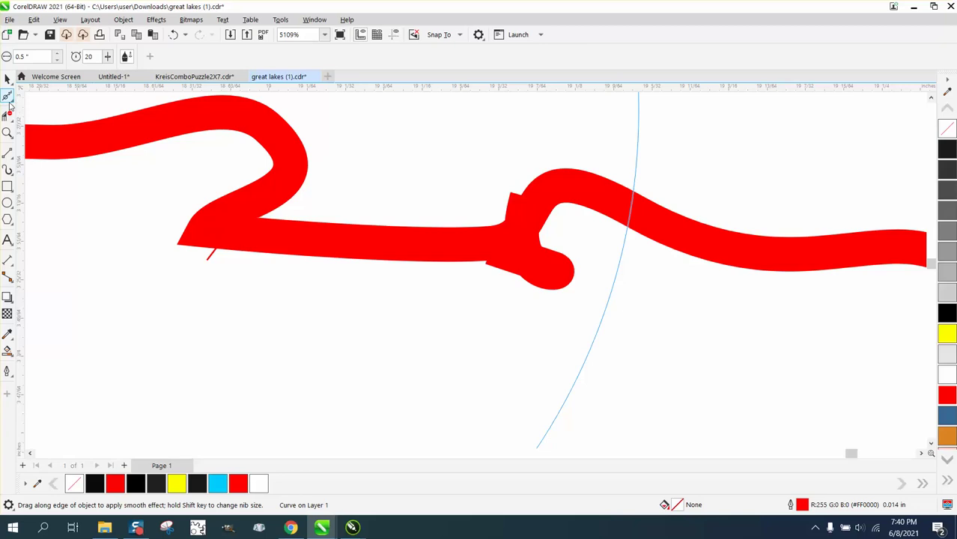
click(9, 97)
click(43, 94)
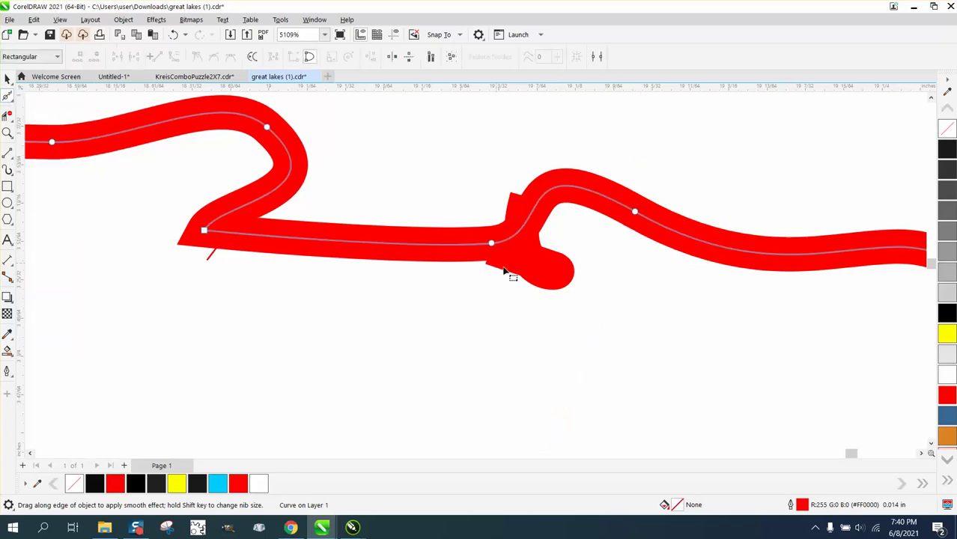
click(564, 271)
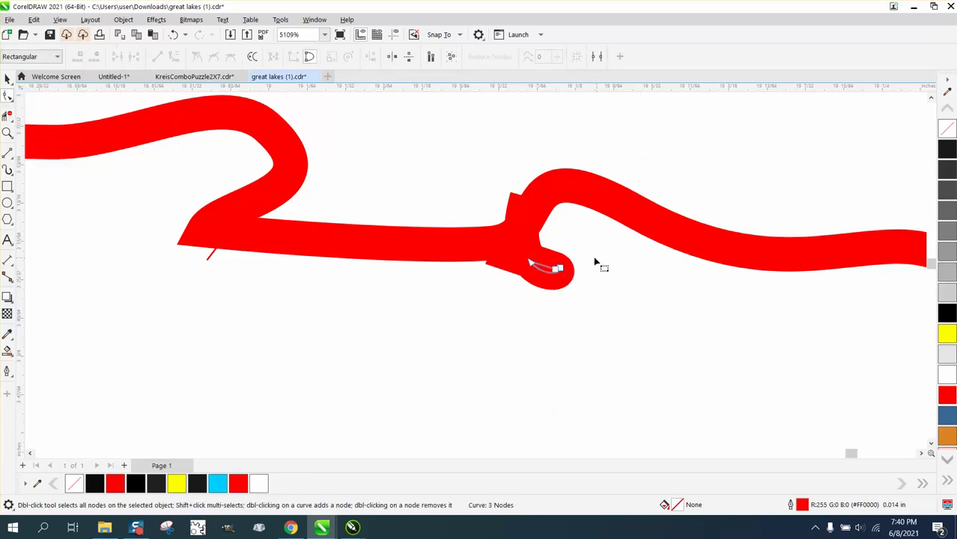
drag(590, 253, 502, 300)
key(Delete)
Step: Delete the leftover cut-edge piece at the junction and check the small red stub curve
click(523, 264)
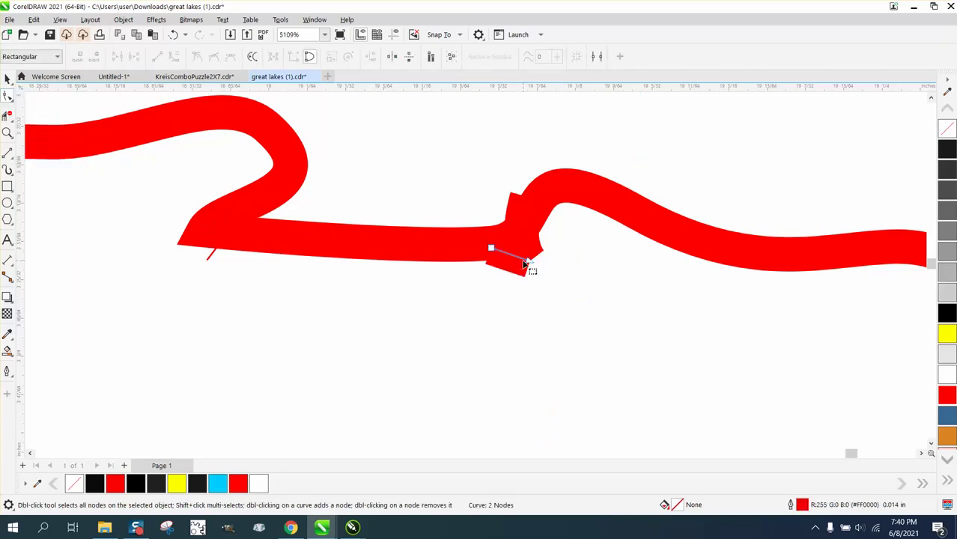
drag(495, 249, 581, 298)
key(Delete)
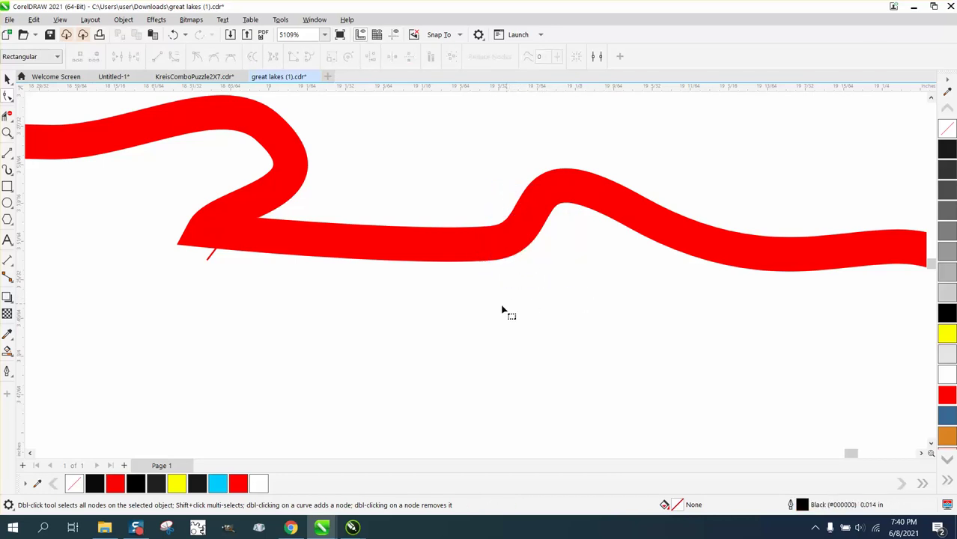
scroll(508, 303, down, 1)
click(249, 267)
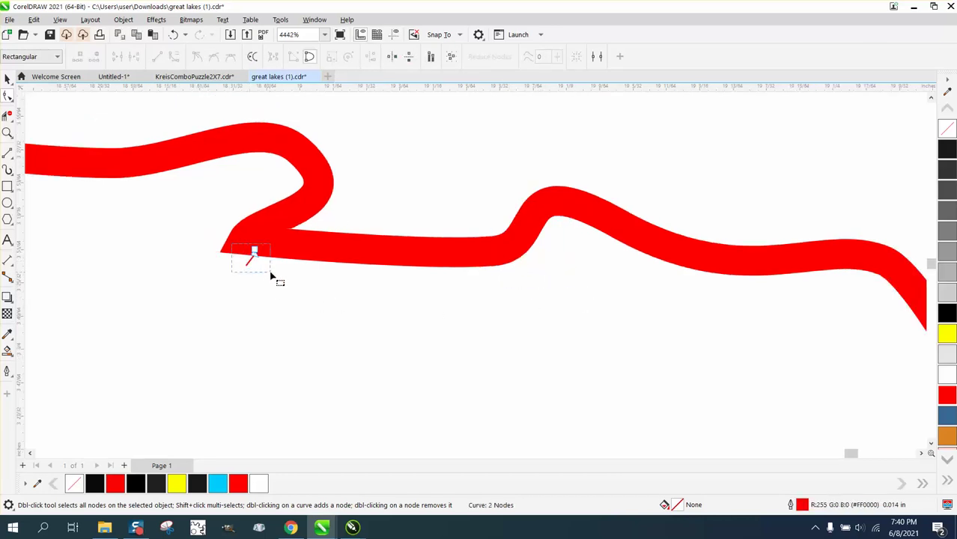
click(307, 301)
scroll(307, 301, down, 8)
scroll(448, 319, down, 7)
scroll(447, 318, down, 2)
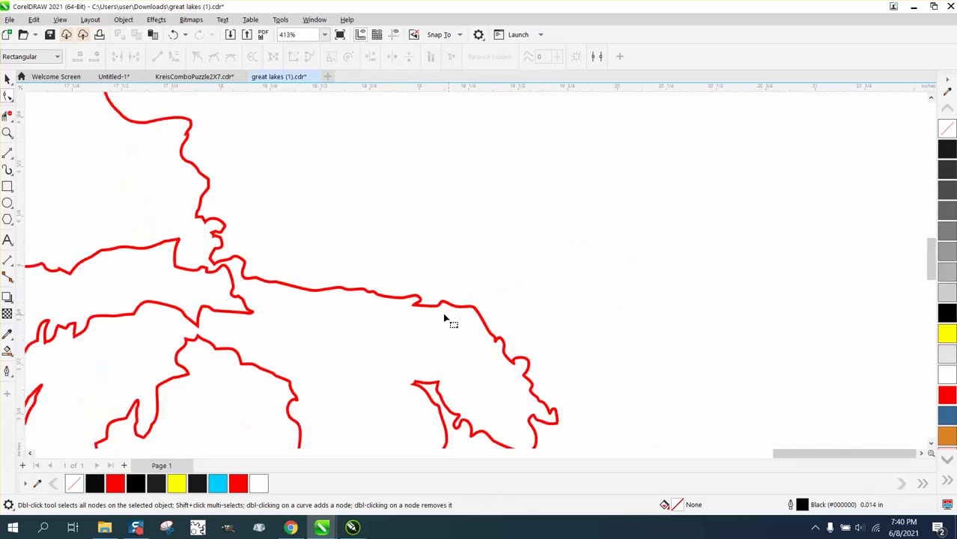
Step: Zoom and pan the view in close on the sharp notch in the upper coastline
click(7, 133)
click(359, 303)
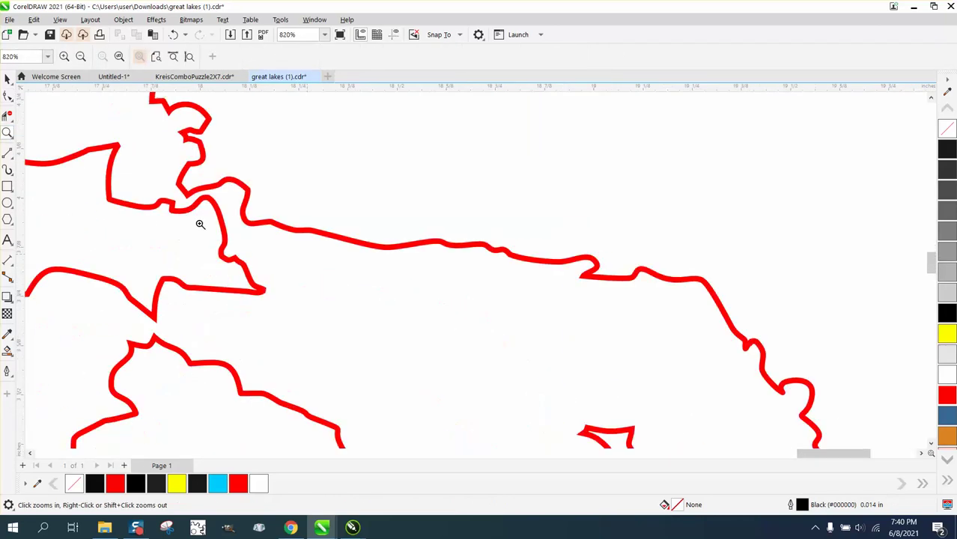
click(15, 135)
click(37, 148)
drag(172, 186, 450, 315)
drag(462, 282, 432, 245)
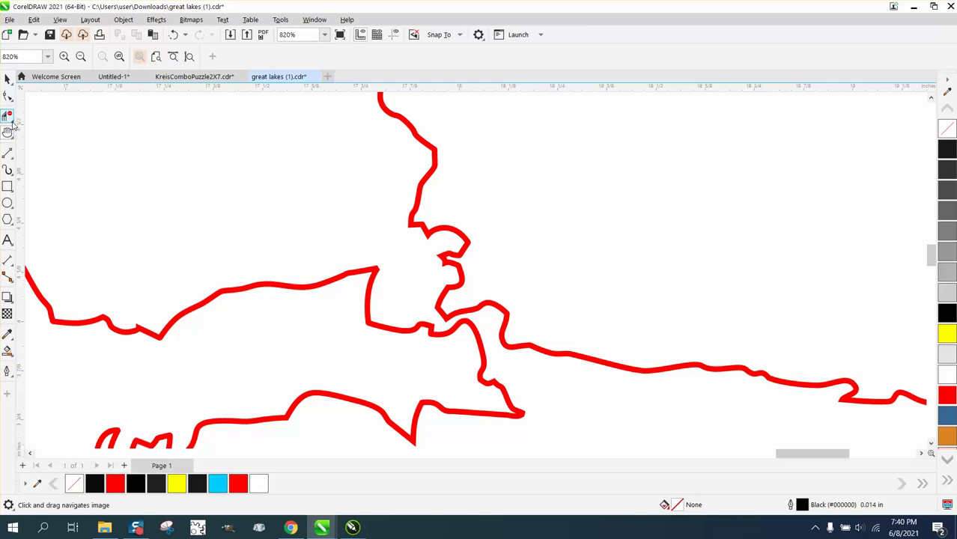
click(11, 121)
click(7, 132)
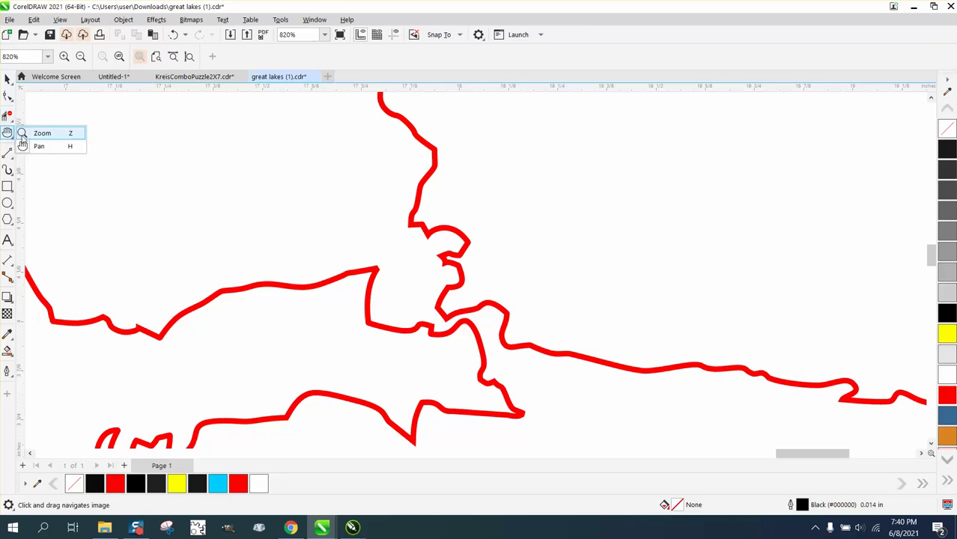
click(34, 132)
drag(519, 292, 519, 292)
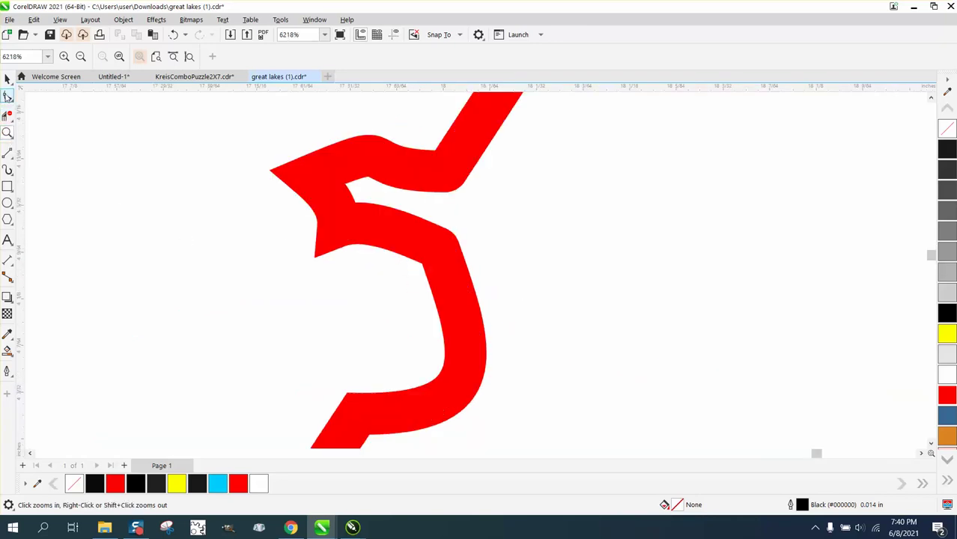
Step: Delete the two notch corner nodes and one extra node, reshaping the segment into a smooth bend
click(7, 96)
click(322, 196)
drag(293, 174, 367, 248)
key(Delete)
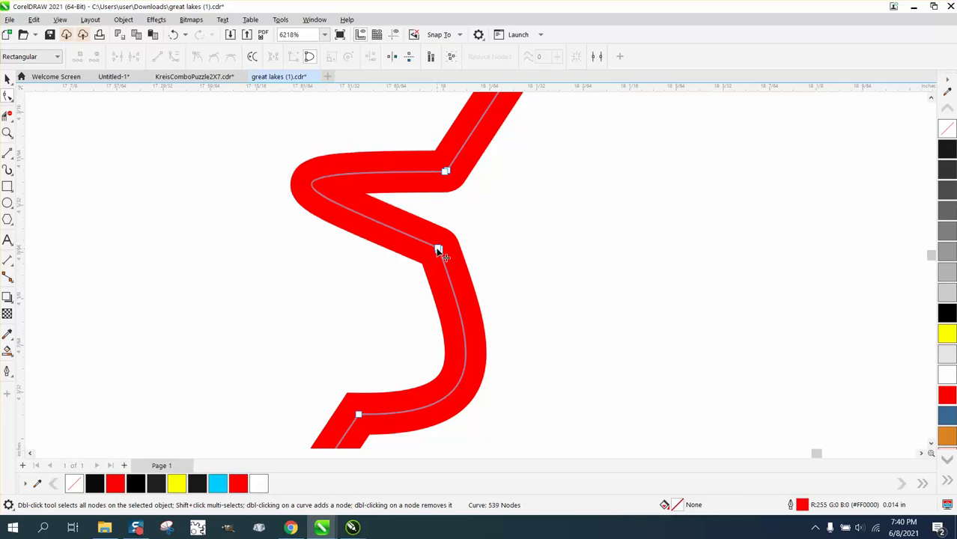
drag(436, 254, 433, 273)
key(Delete)
scroll(458, 288, down, 2)
scroll(452, 292, down, 5)
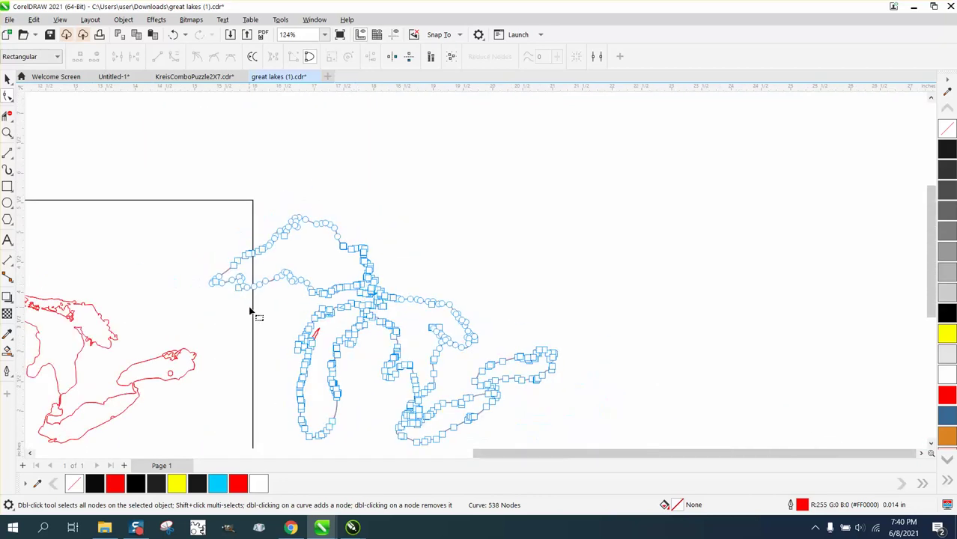
Step: Delete the small island loop at northern Lake Michigan from the red outline
click(6, 134)
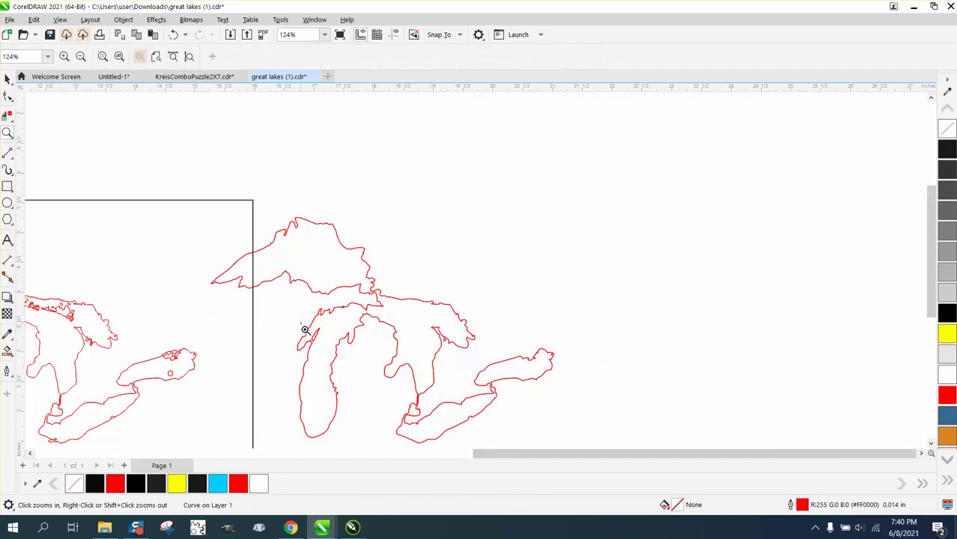
drag(367, 361, 367, 361)
click(7, 96)
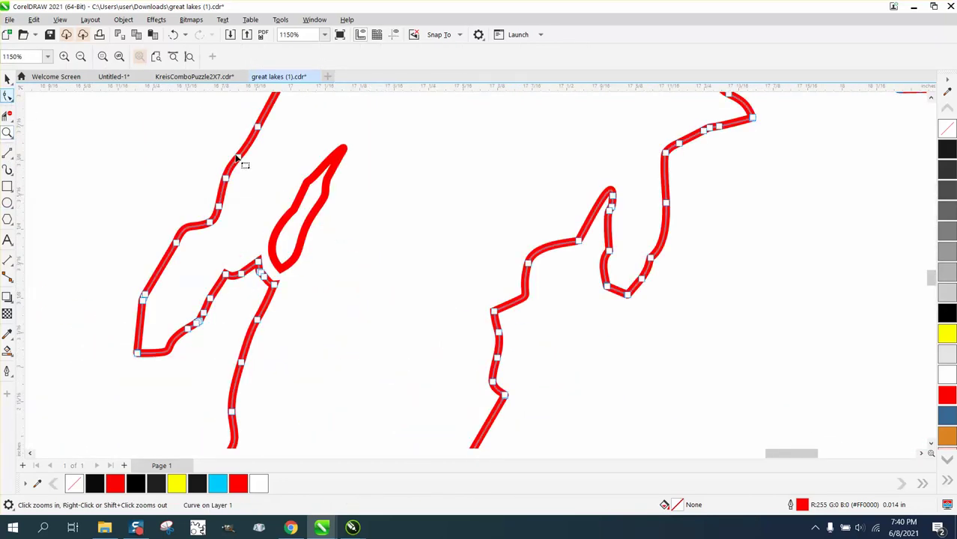
click(333, 174)
drag(360, 141, 275, 286)
key(Delete)
scroll(221, 305, down, 5)
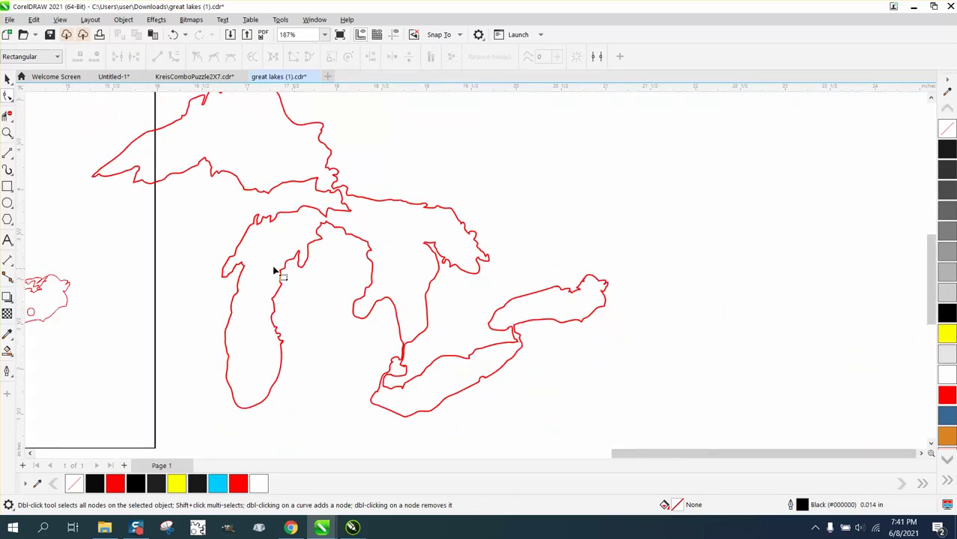
Step: Near Lake St. Clair, pull the strait node right and delete the loop's tip and leftover nodes
click(7, 132)
drag(376, 325, 463, 387)
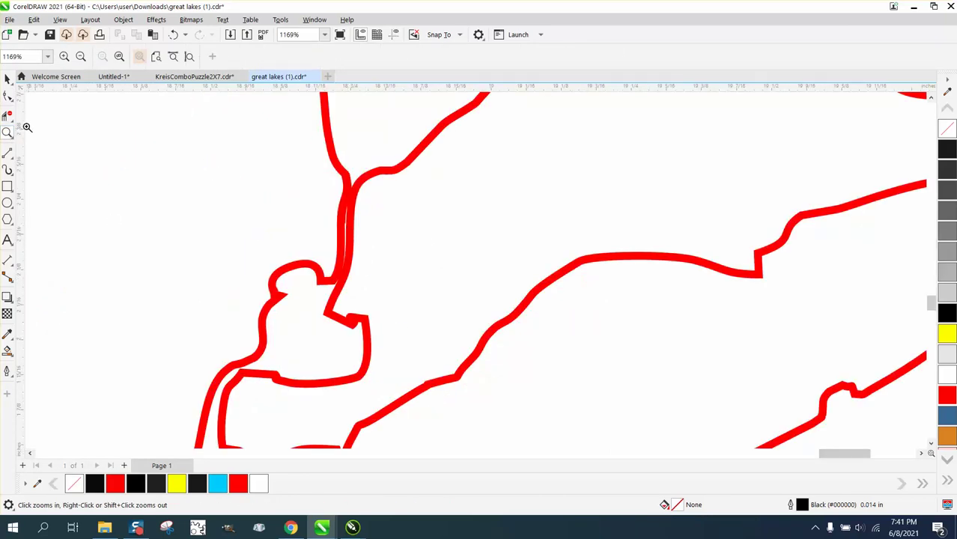
click(10, 101)
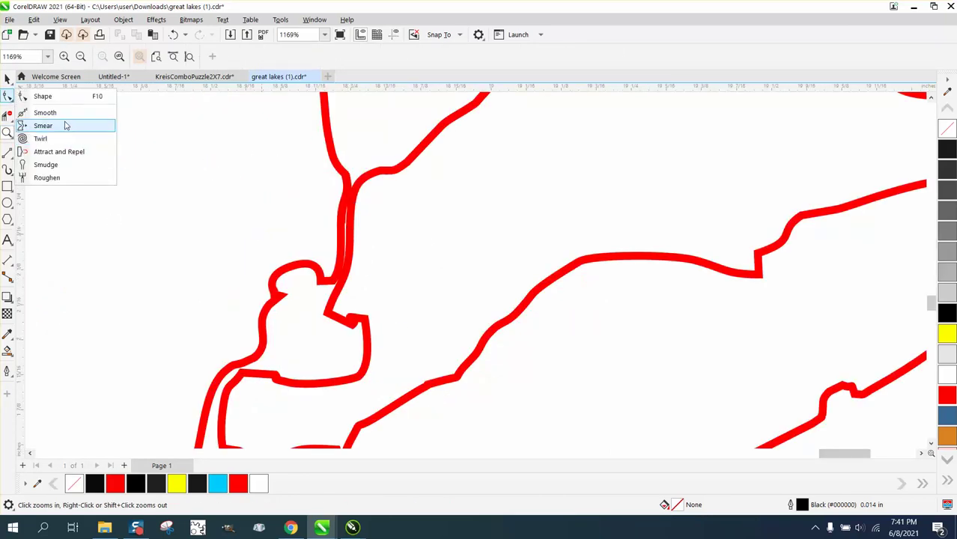
click(41, 96)
click(349, 196)
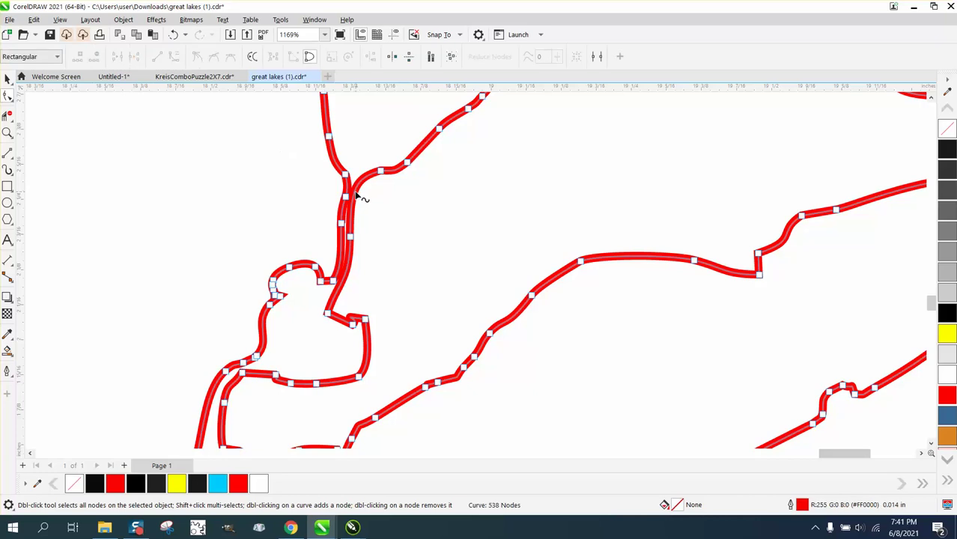
drag(350, 236, 364, 235)
drag(328, 313, 303, 313)
key(Delete)
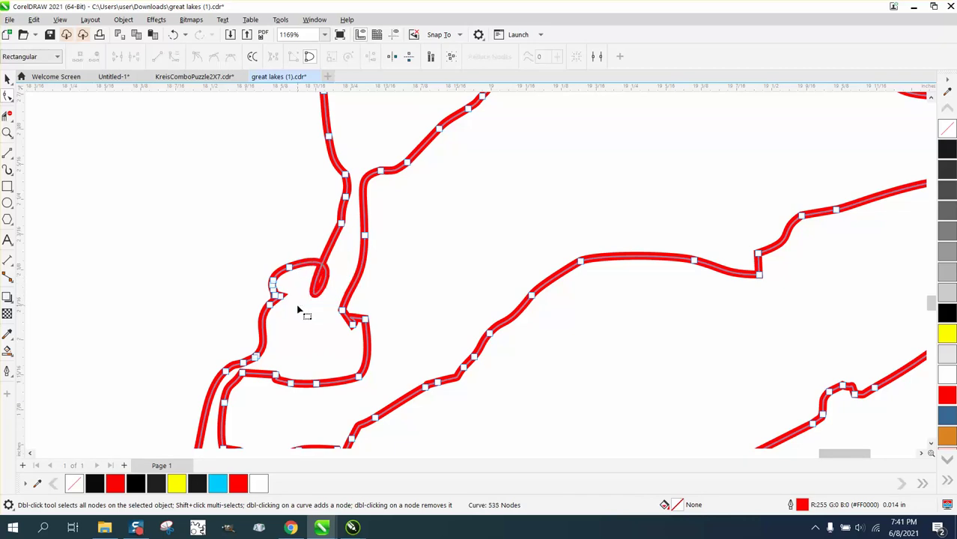
click(290, 268)
key(Delete)
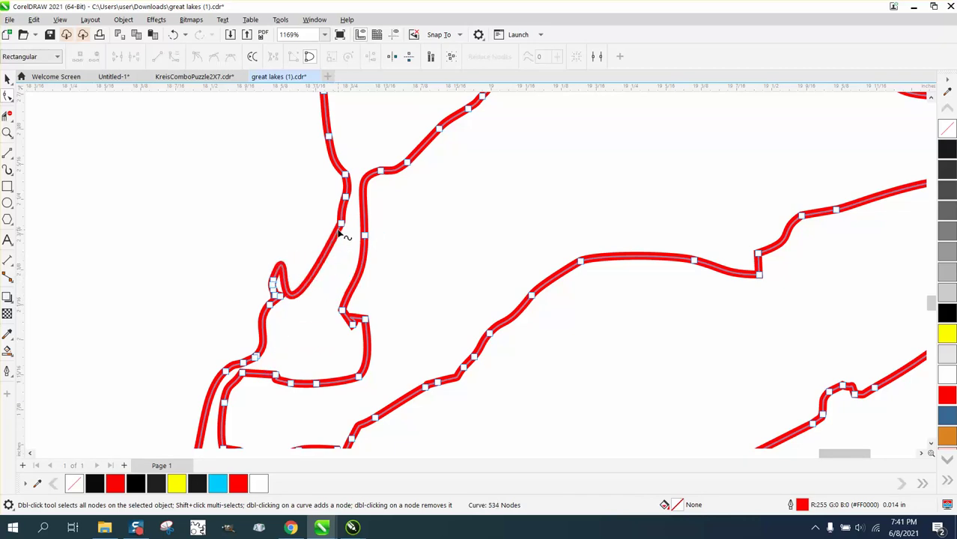
Step: Delete another stray strait node and move a node to tidy the lower inlet
click(341, 224)
key(Delete)
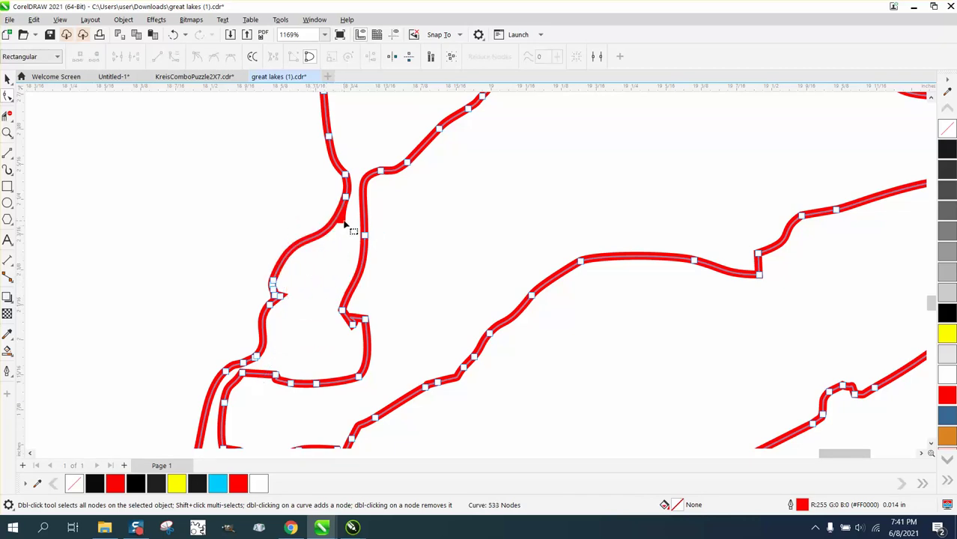
click(345, 225)
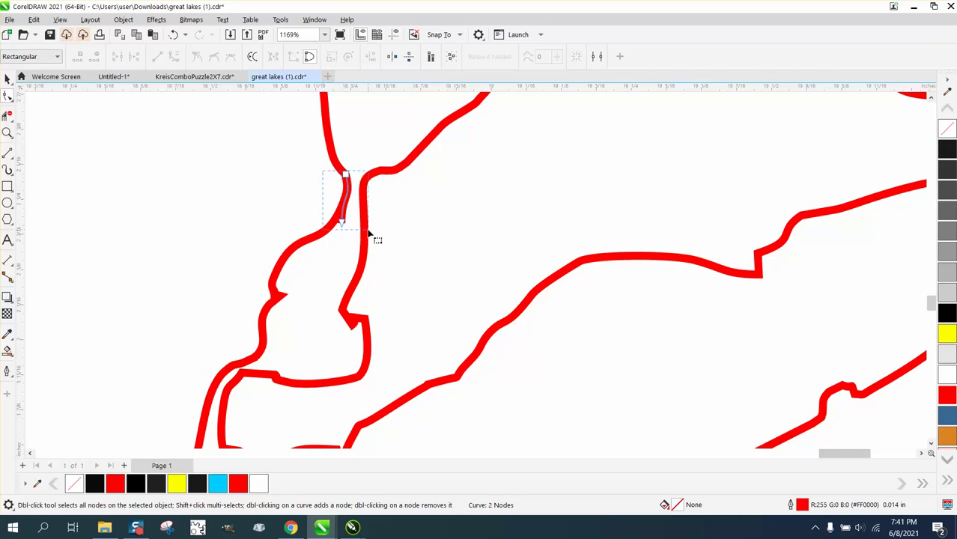
key(Escape)
scroll(367, 240, down, 2)
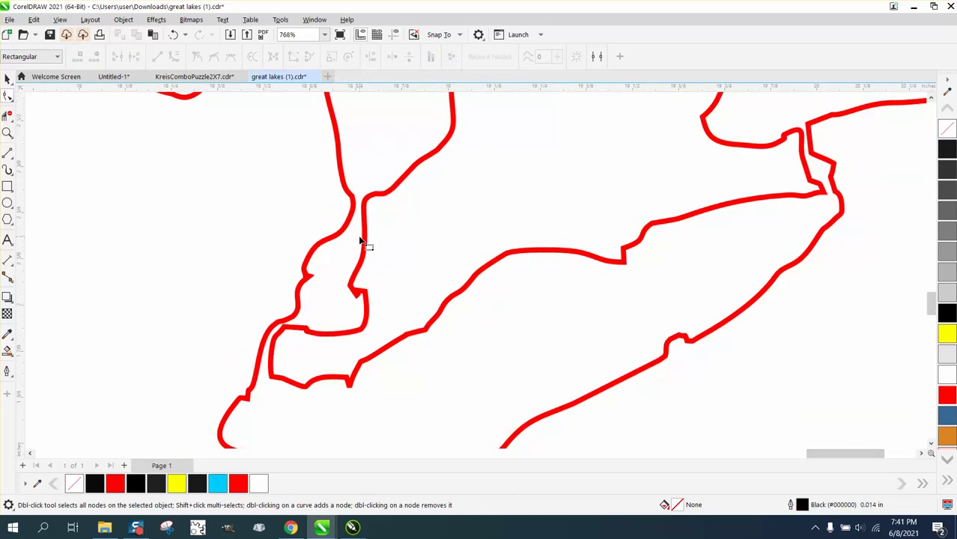
click(289, 329)
drag(291, 334, 274, 378)
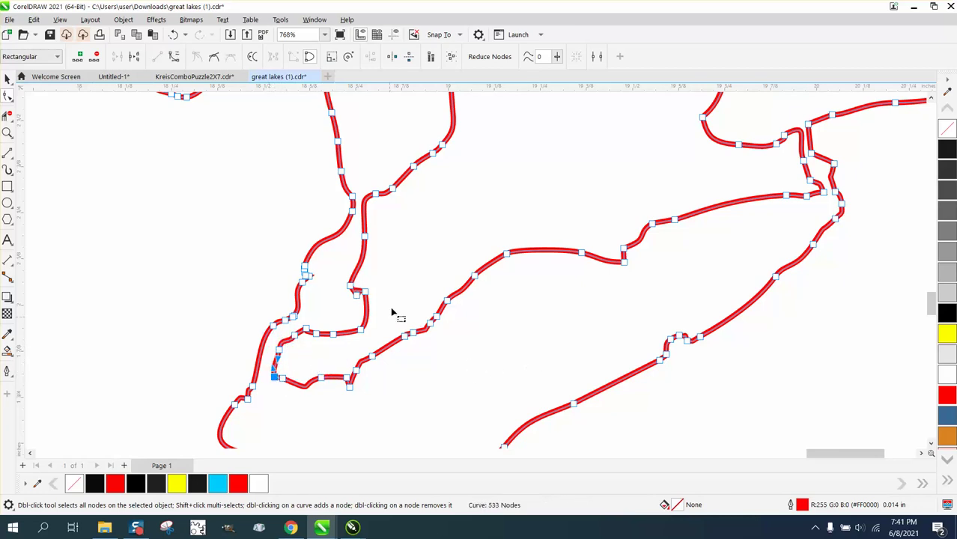
drag(359, 190, 346, 220)
scroll(416, 258, down, 3)
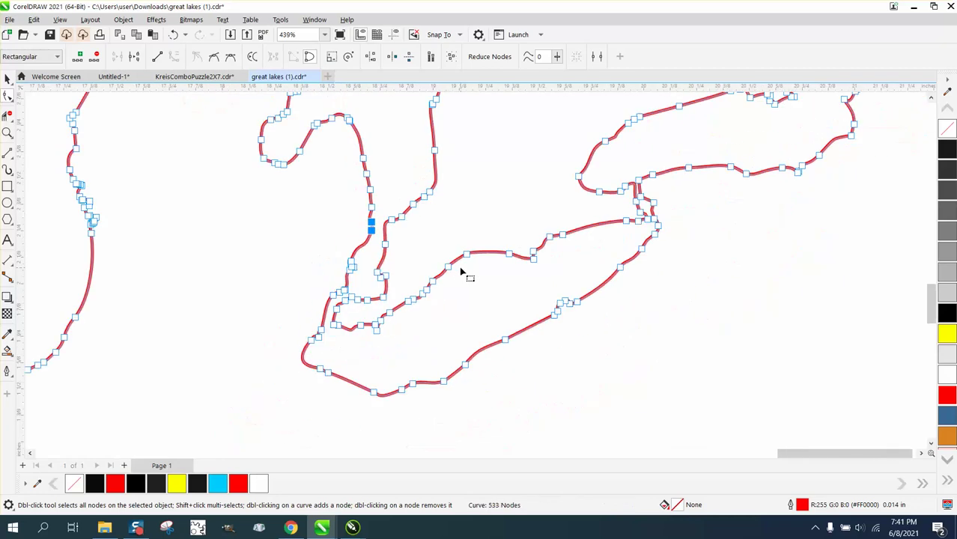
scroll(462, 271, down, 1)
Step: Zoom in on the narrow lake junction, delete the sharp corner node and smooth the strait's bend
click(7, 134)
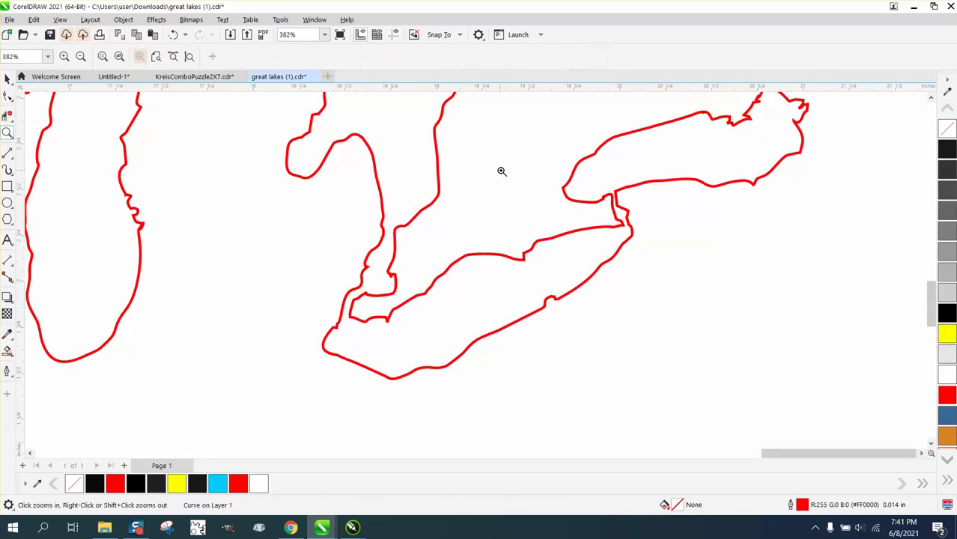
drag(677, 263, 677, 264)
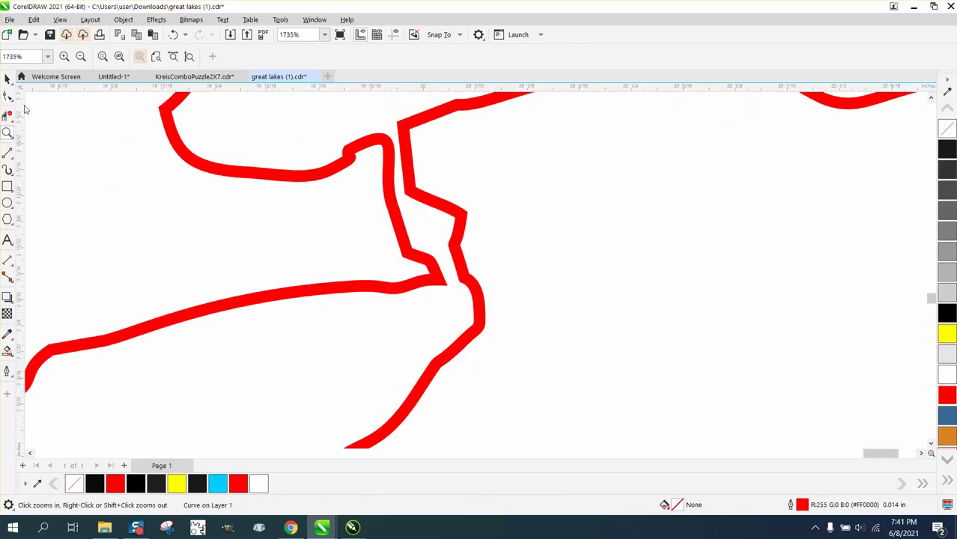
click(7, 95)
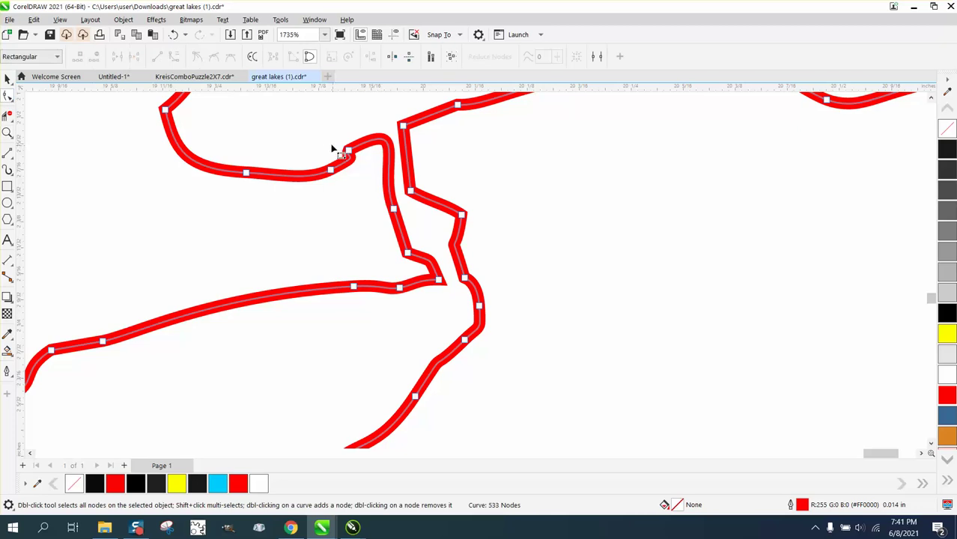
drag(330, 141, 365, 172)
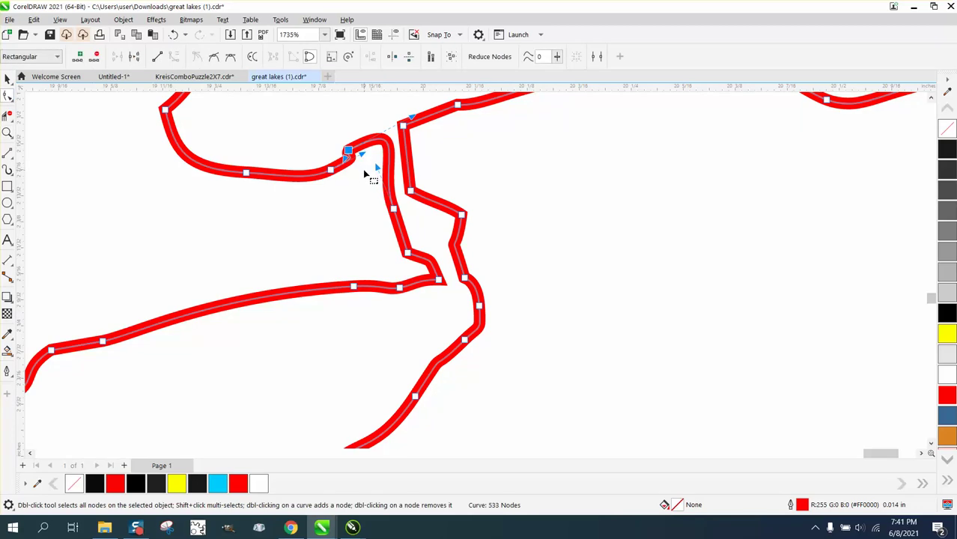
key(Delete)
drag(393, 208, 383, 216)
Step: Delete the jagged nodes along the inlet and round off its pointed tip
click(407, 253)
mouse_move(441, 279)
mouse_down()
mouse_move(427, 299)
mouse_move(435, 285)
mouse_up()
key(Delete)
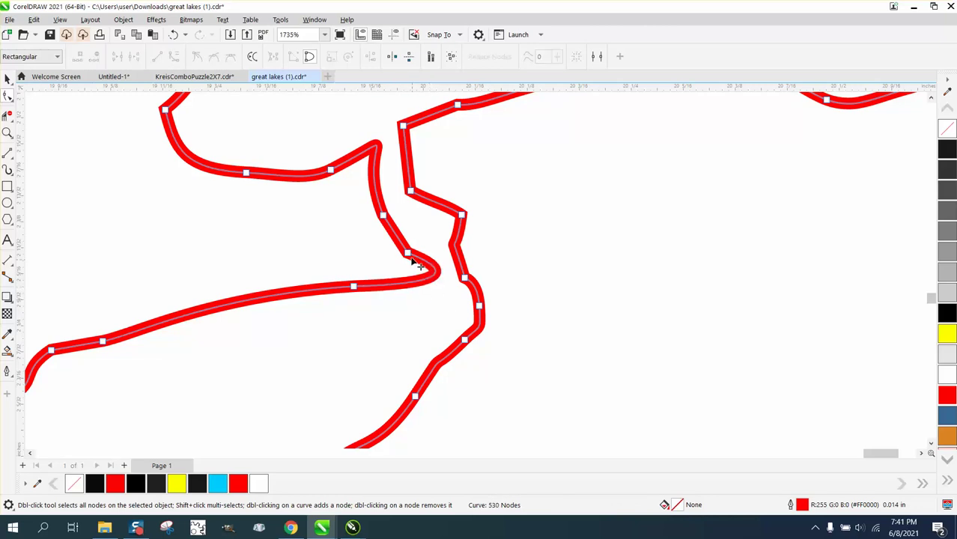
click(407, 255)
key(Delete)
double_click(425, 274)
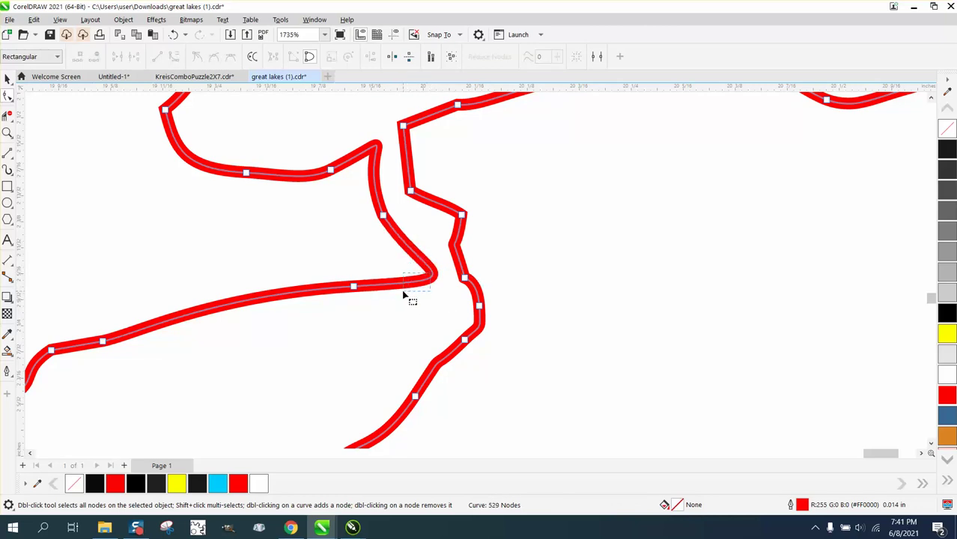
drag(354, 286, 317, 294)
scroll(450, 260, down, 1)
Step: Move the top node of the vertical segment right to straighten it
click(416, 201)
shift+click(408, 142)
drag(417, 201, 423, 198)
scroll(423, 199, down, 10)
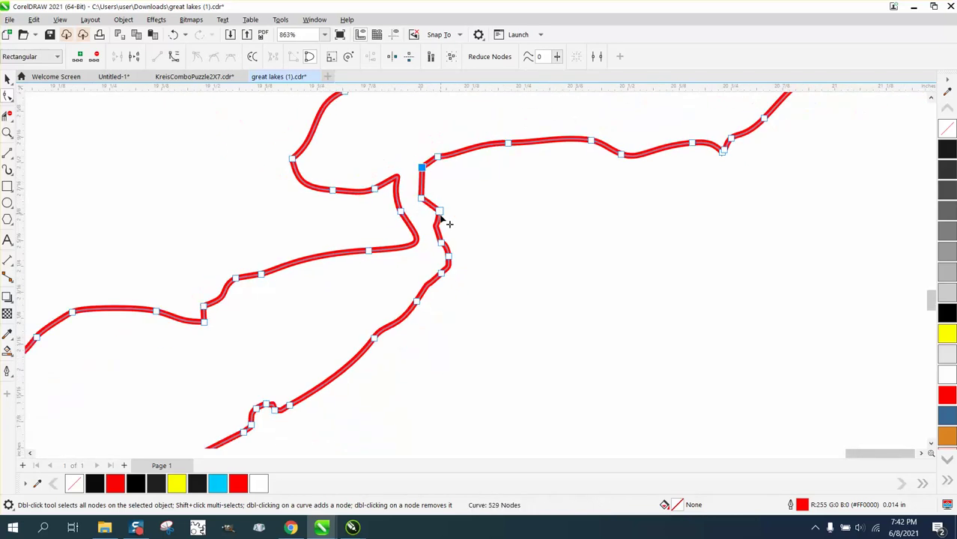
scroll(337, 307, down, 1)
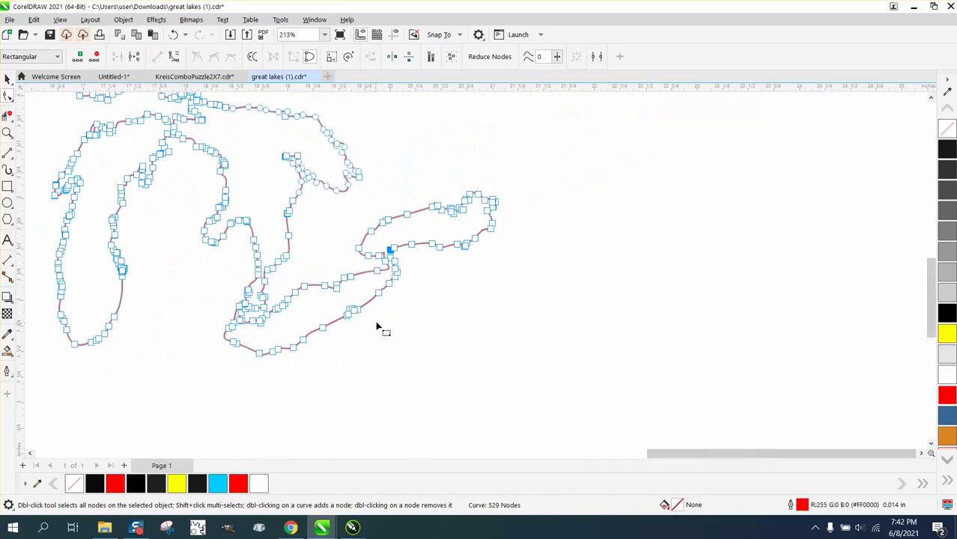
scroll(352, 211, down, 1)
scroll(402, 220, down, 1)
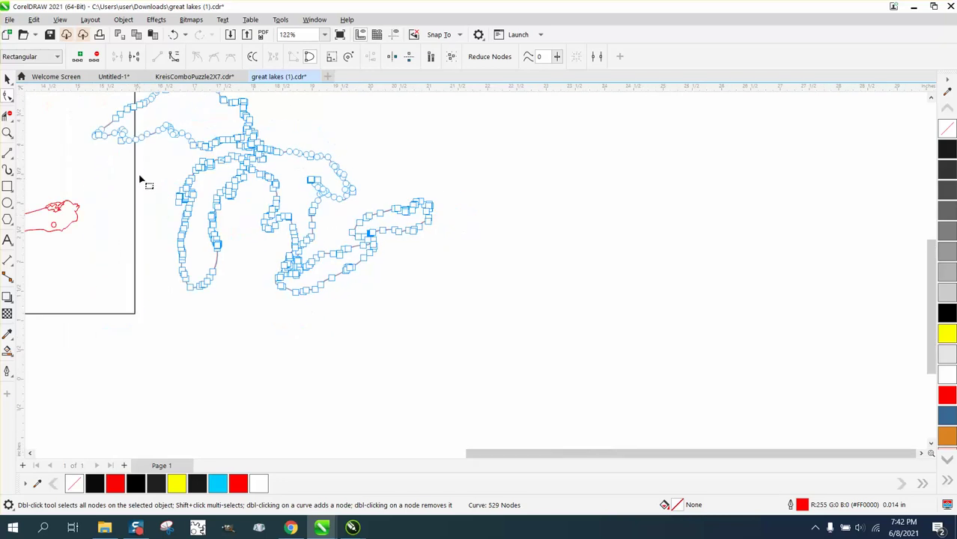
Step: Draw a rectangle with F6 and move it to frame the right Great Lakes copy
click(7, 95)
click(8, 77)
scroll(424, 248, down, 1)
scroll(425, 248, down, 1)
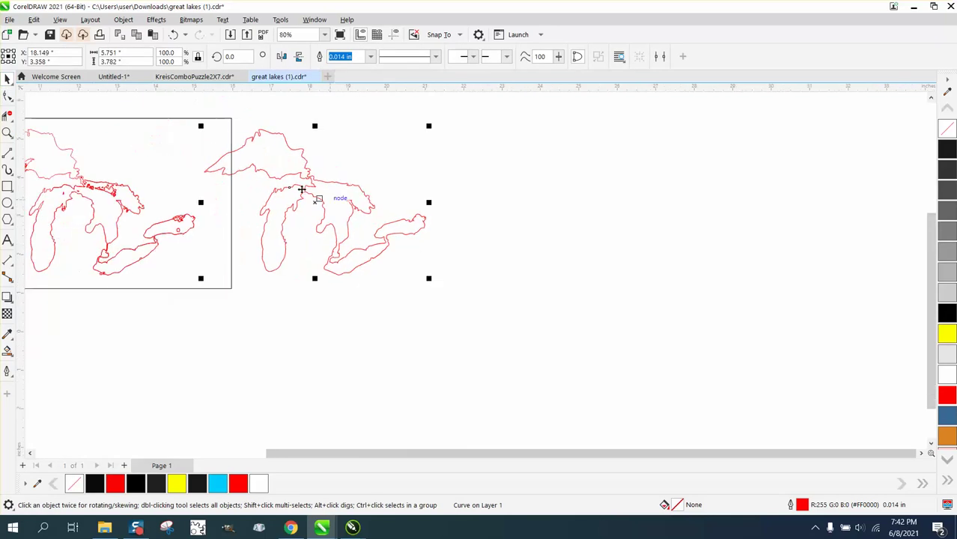
key(F6)
drag(230, 293, 459, 297)
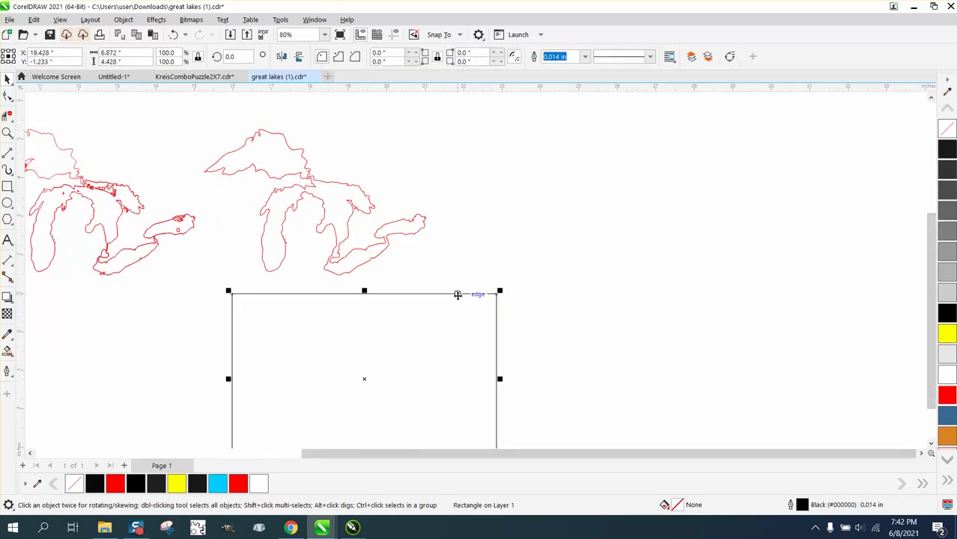
drag(366, 380, 327, 204)
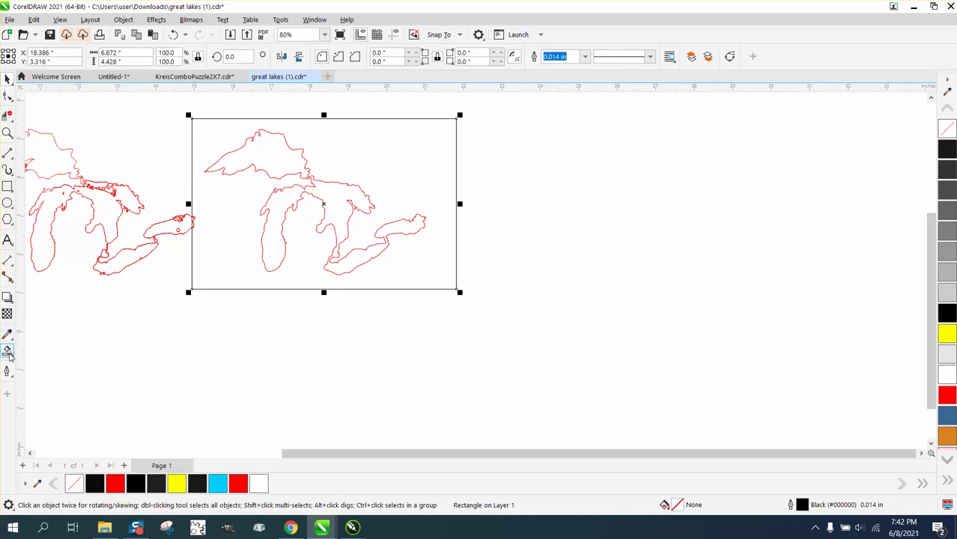
Step: Smart Fill the five lakes inside the frame with cyan #00CCFF
click(7, 352)
click(287, 165)
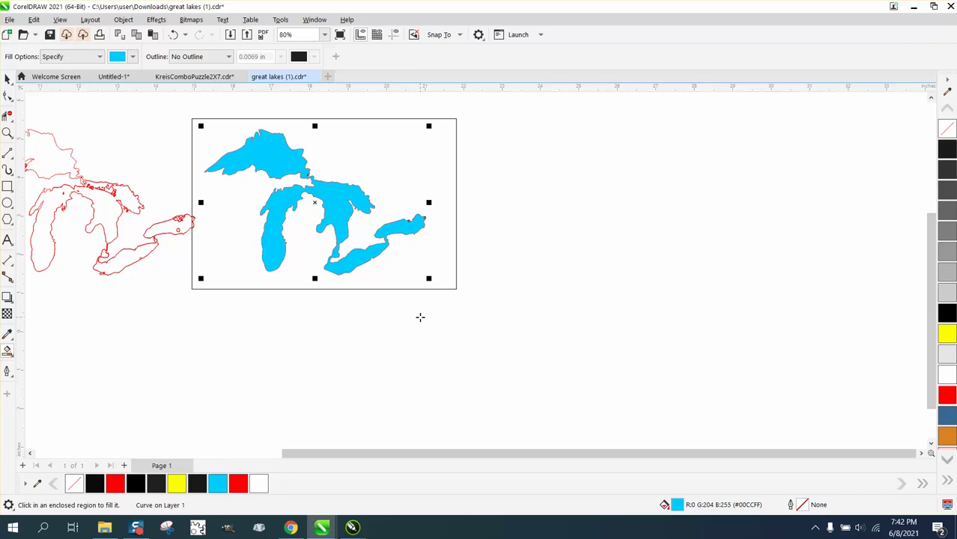
scroll(421, 316, down, 1)
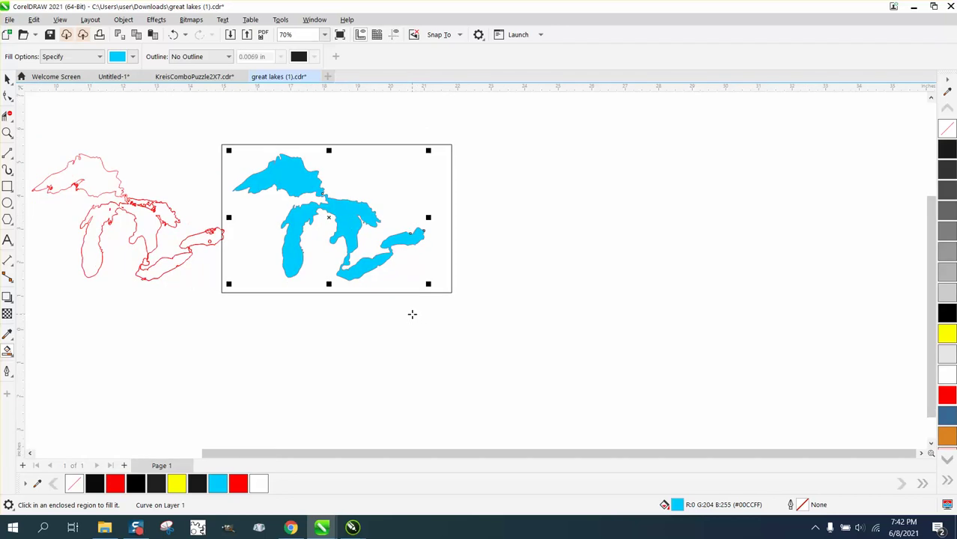